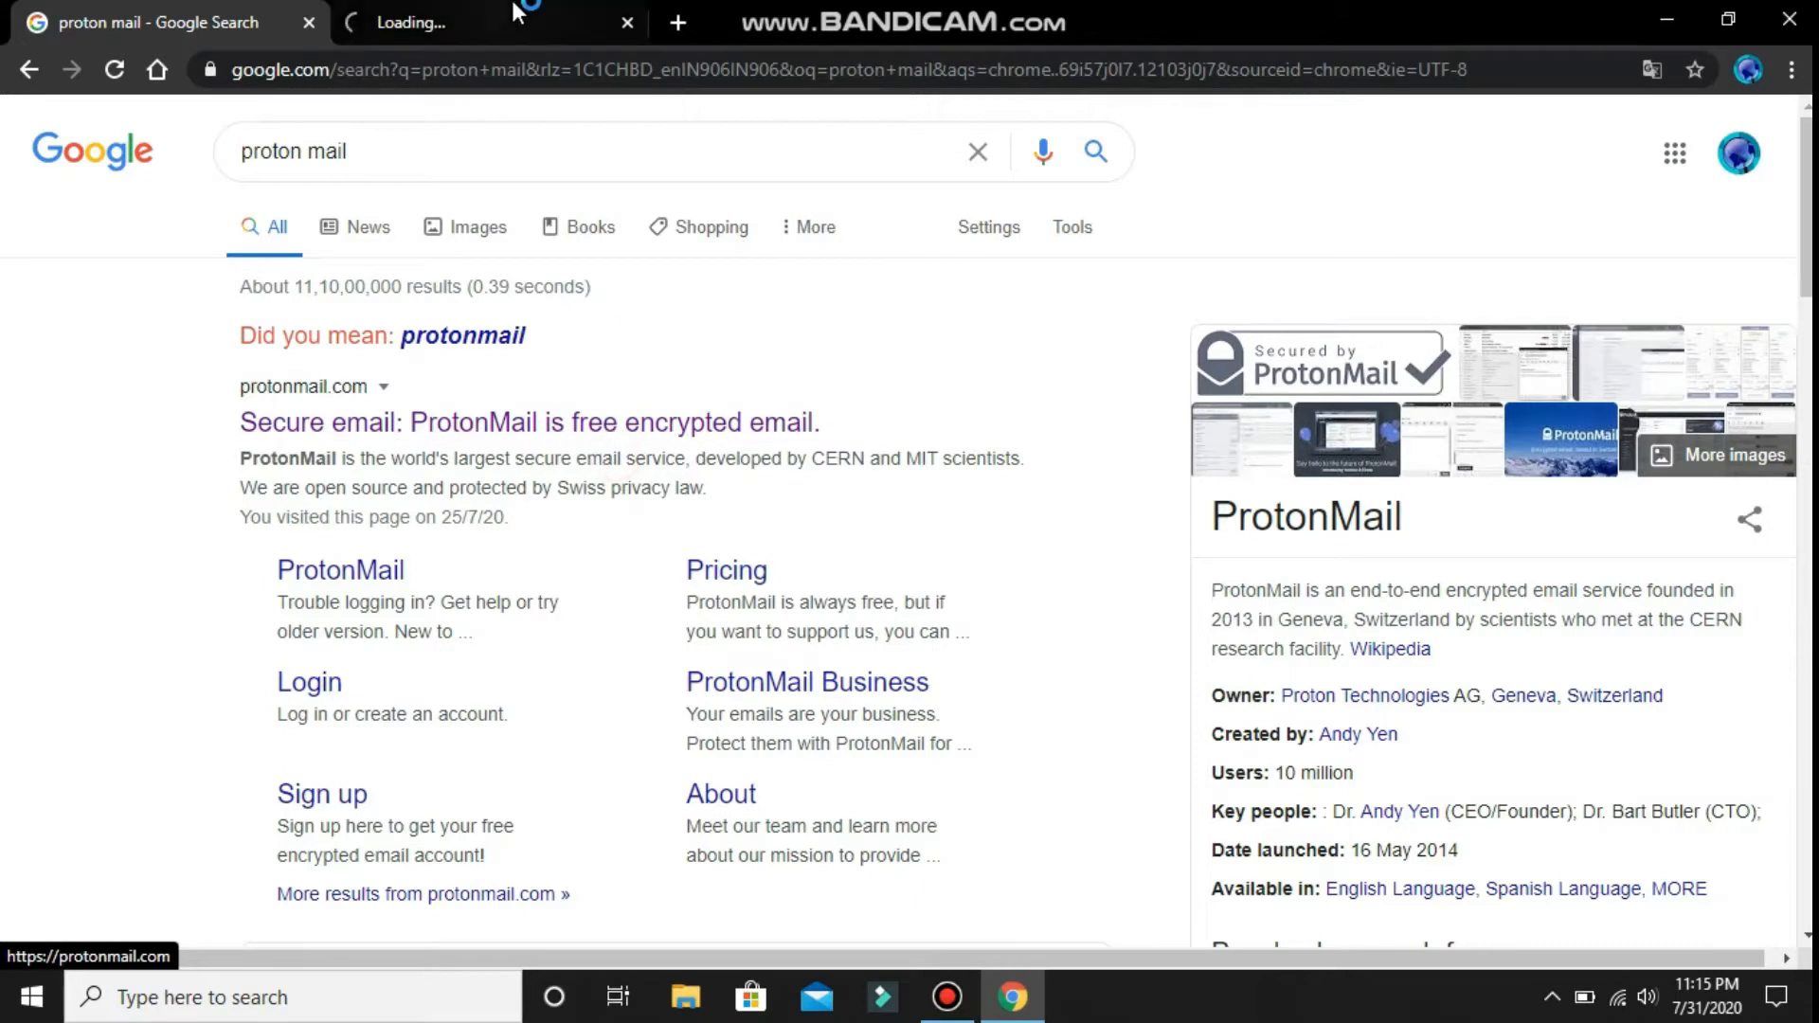
- Switch to the ProtonMail tab and start signing up for a new account
{"action": "left_click", "coordinate": [506, 19]}
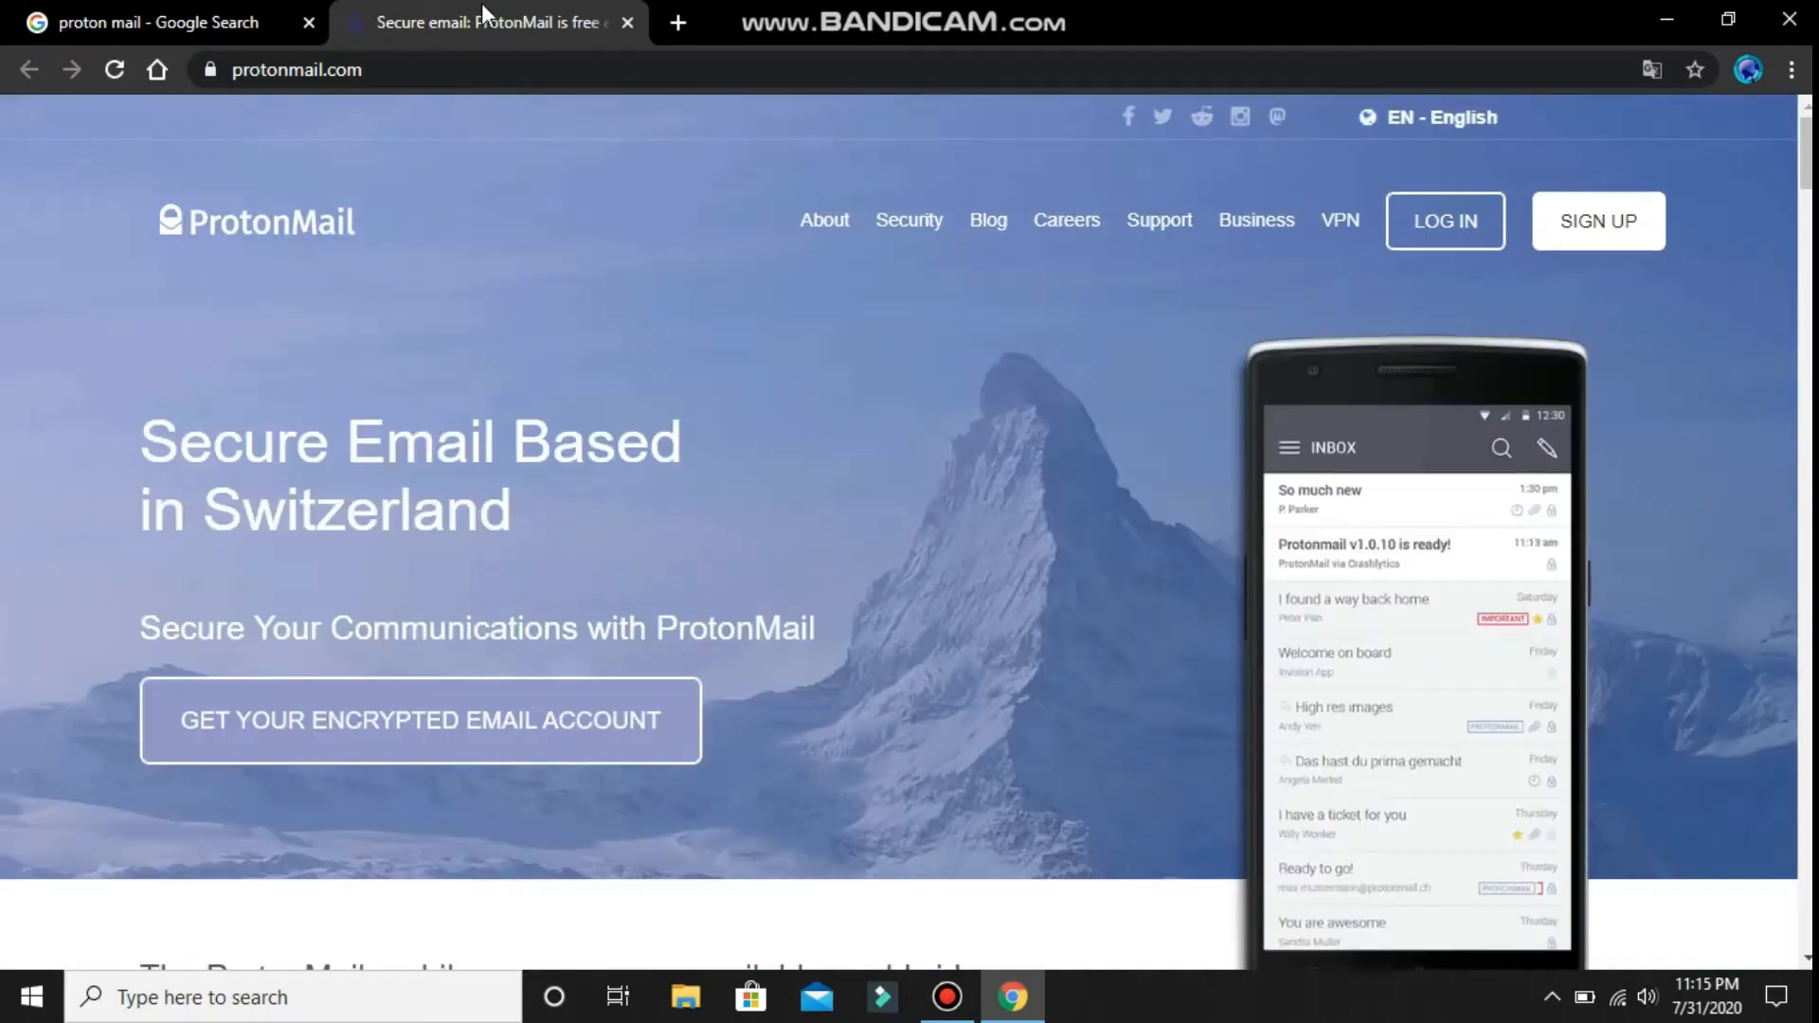
{"action": "scroll", "coordinate": [541, 744], "scroll_direction": "down", "scroll_amount": 1}
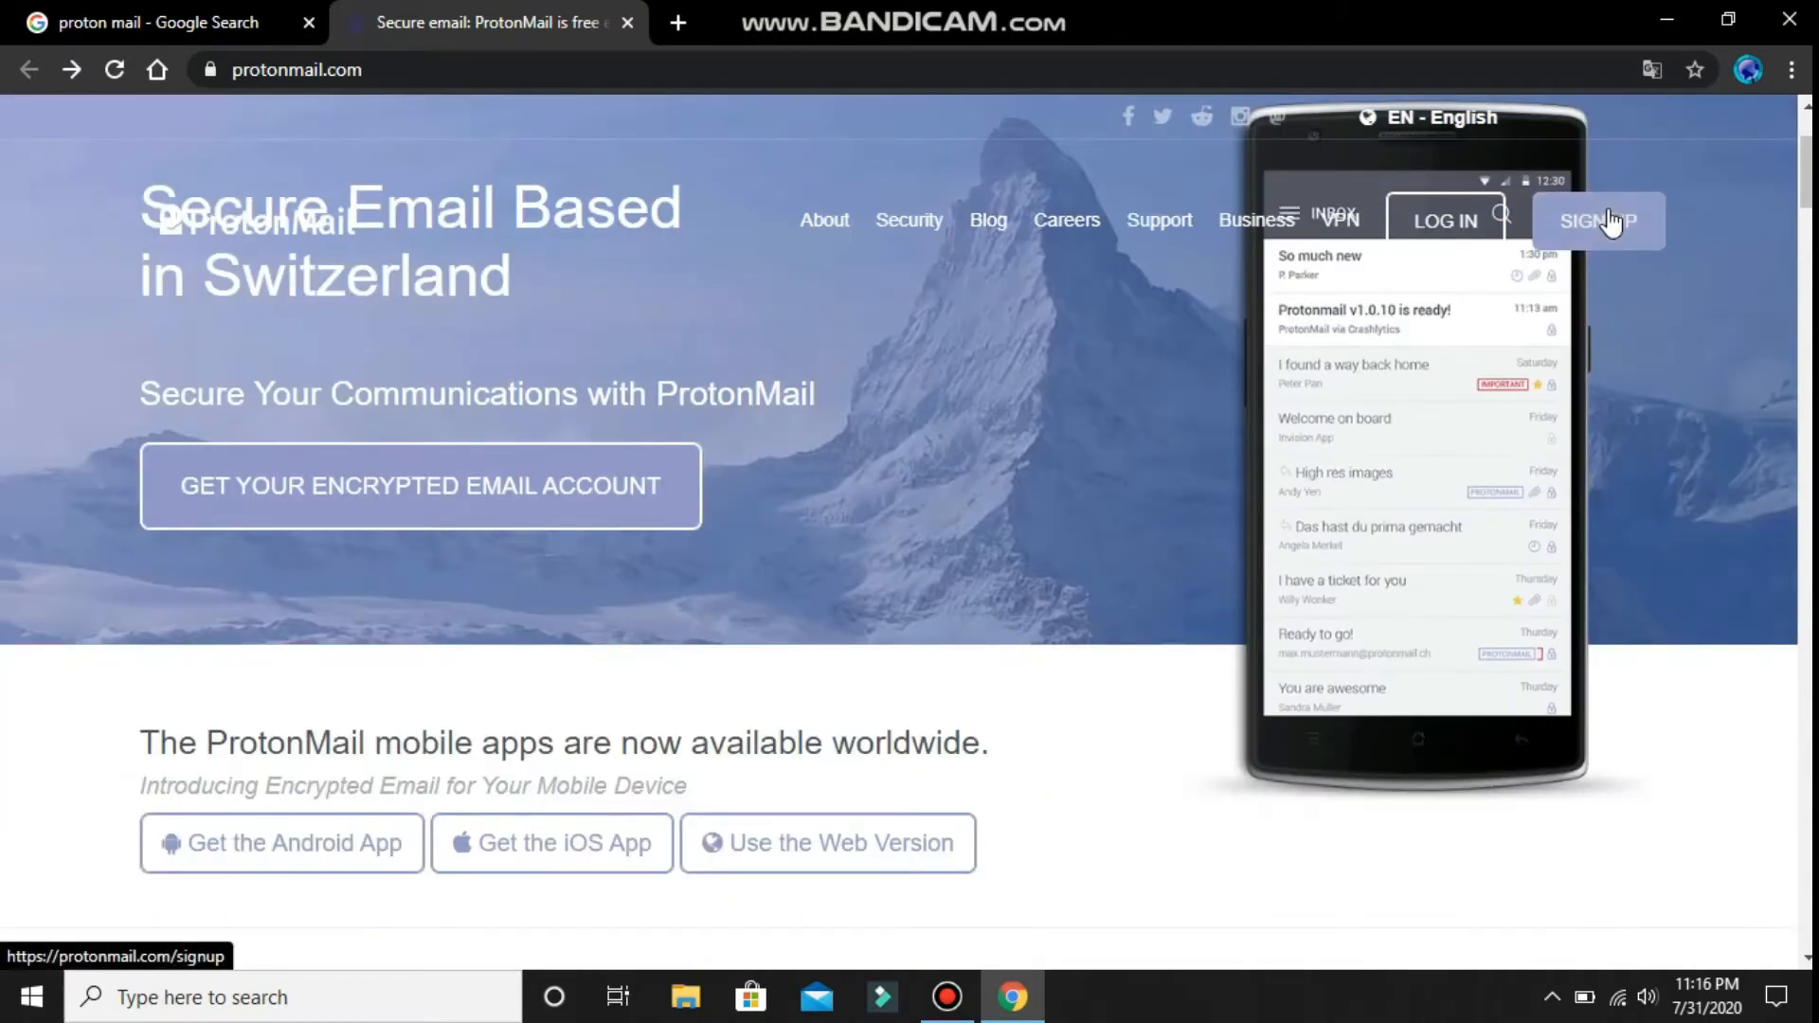
{"action": "left_click", "coordinate": [1602, 220]}
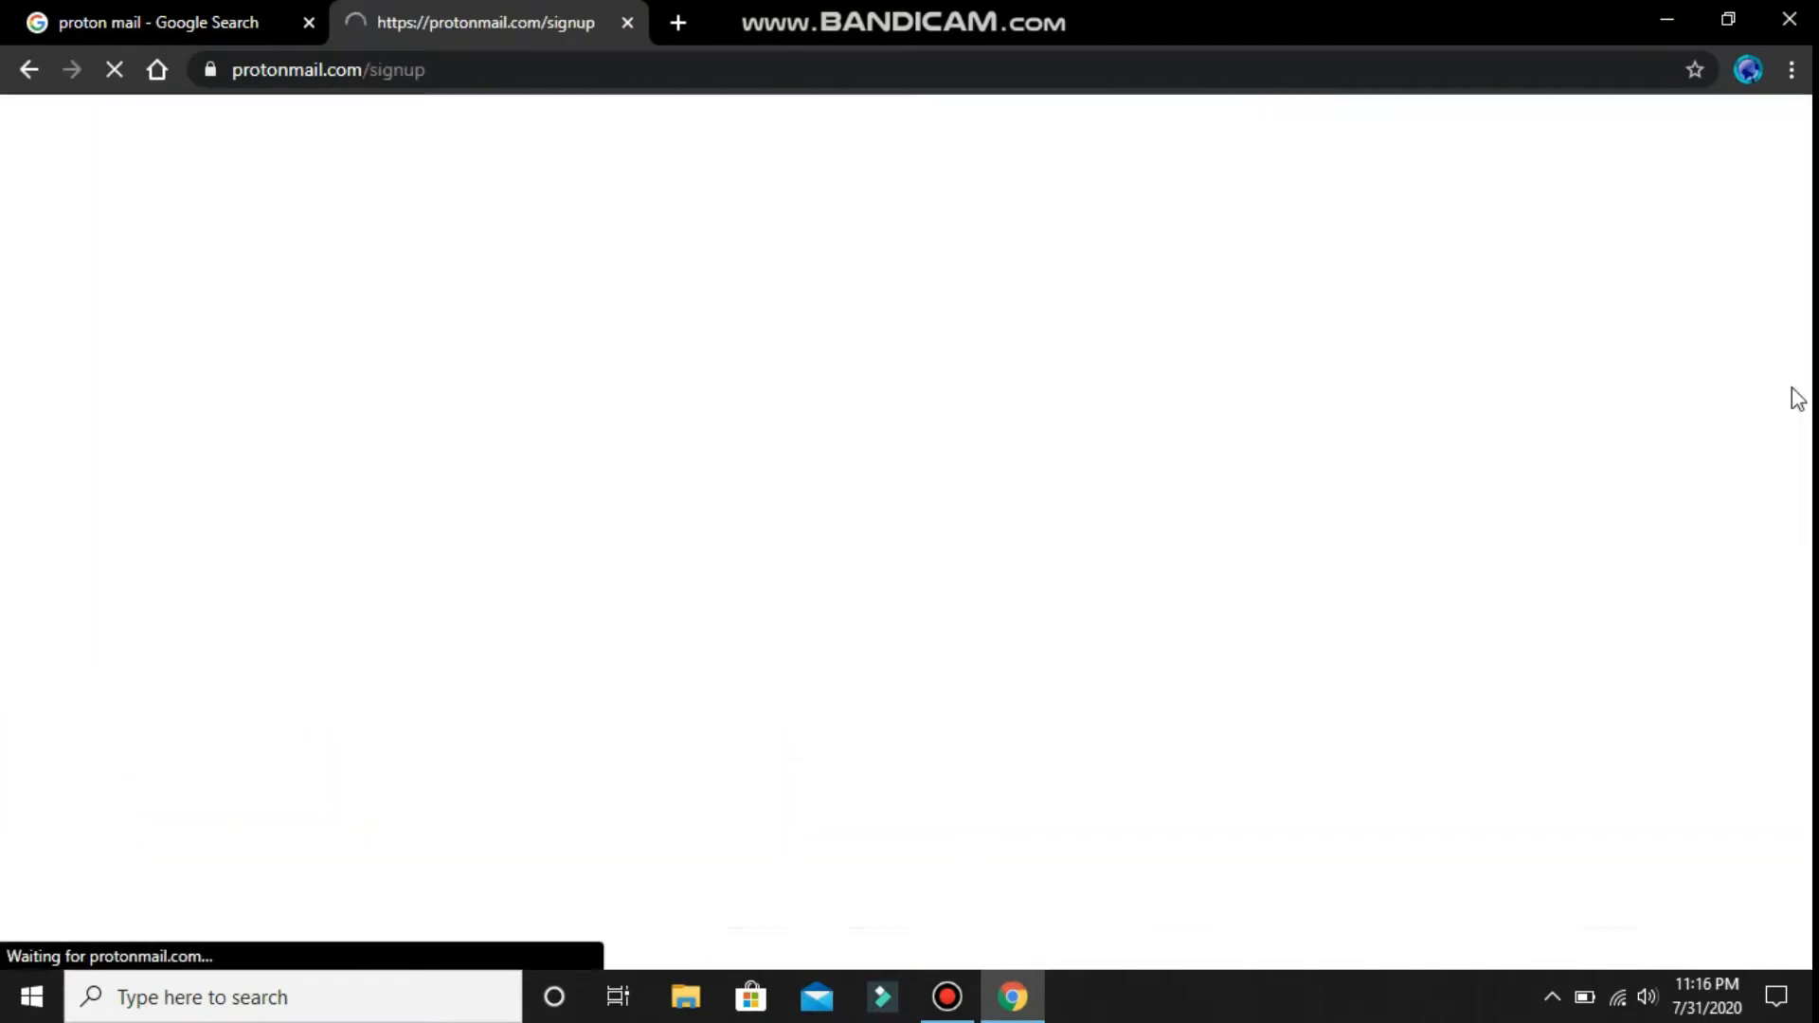
- Expand the FREE plan details and select the free plan
{"action": "scroll", "coordinate": [1064, 653], "scroll_direction": "down", "scroll_amount": 10}
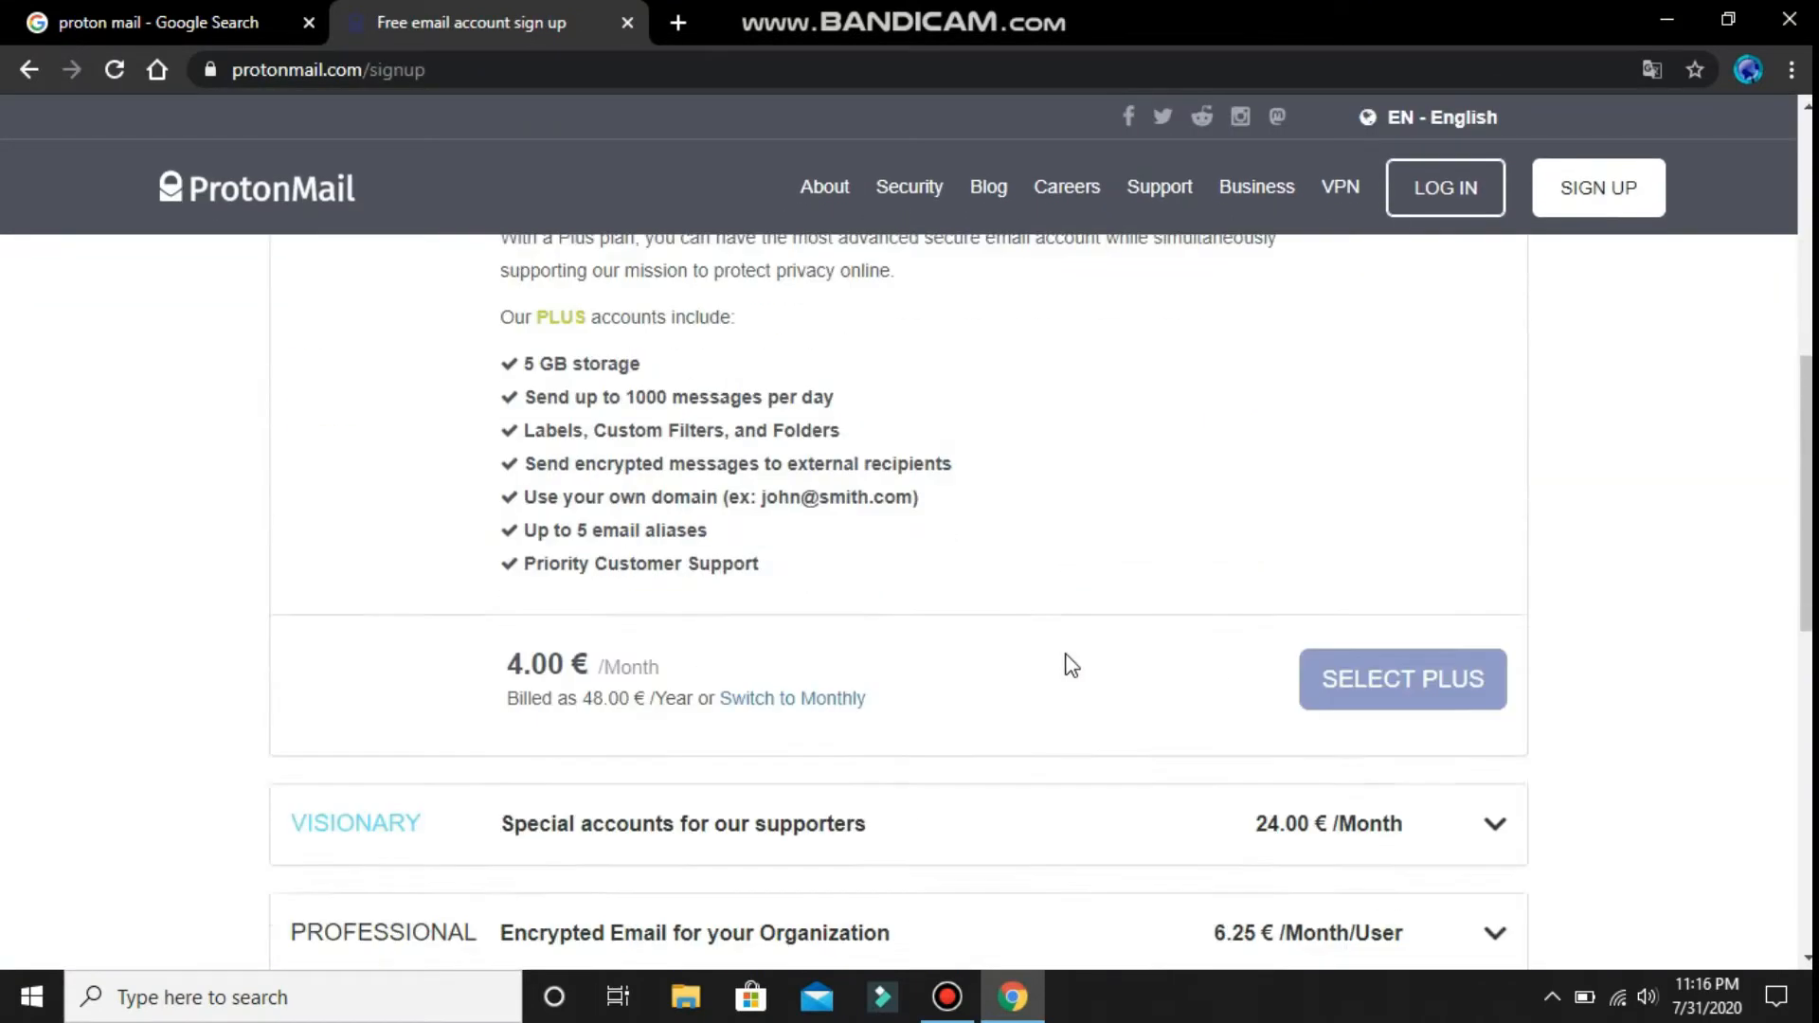
{"action": "scroll", "coordinate": [1071, 663], "scroll_direction": "up", "scroll_amount": 10}
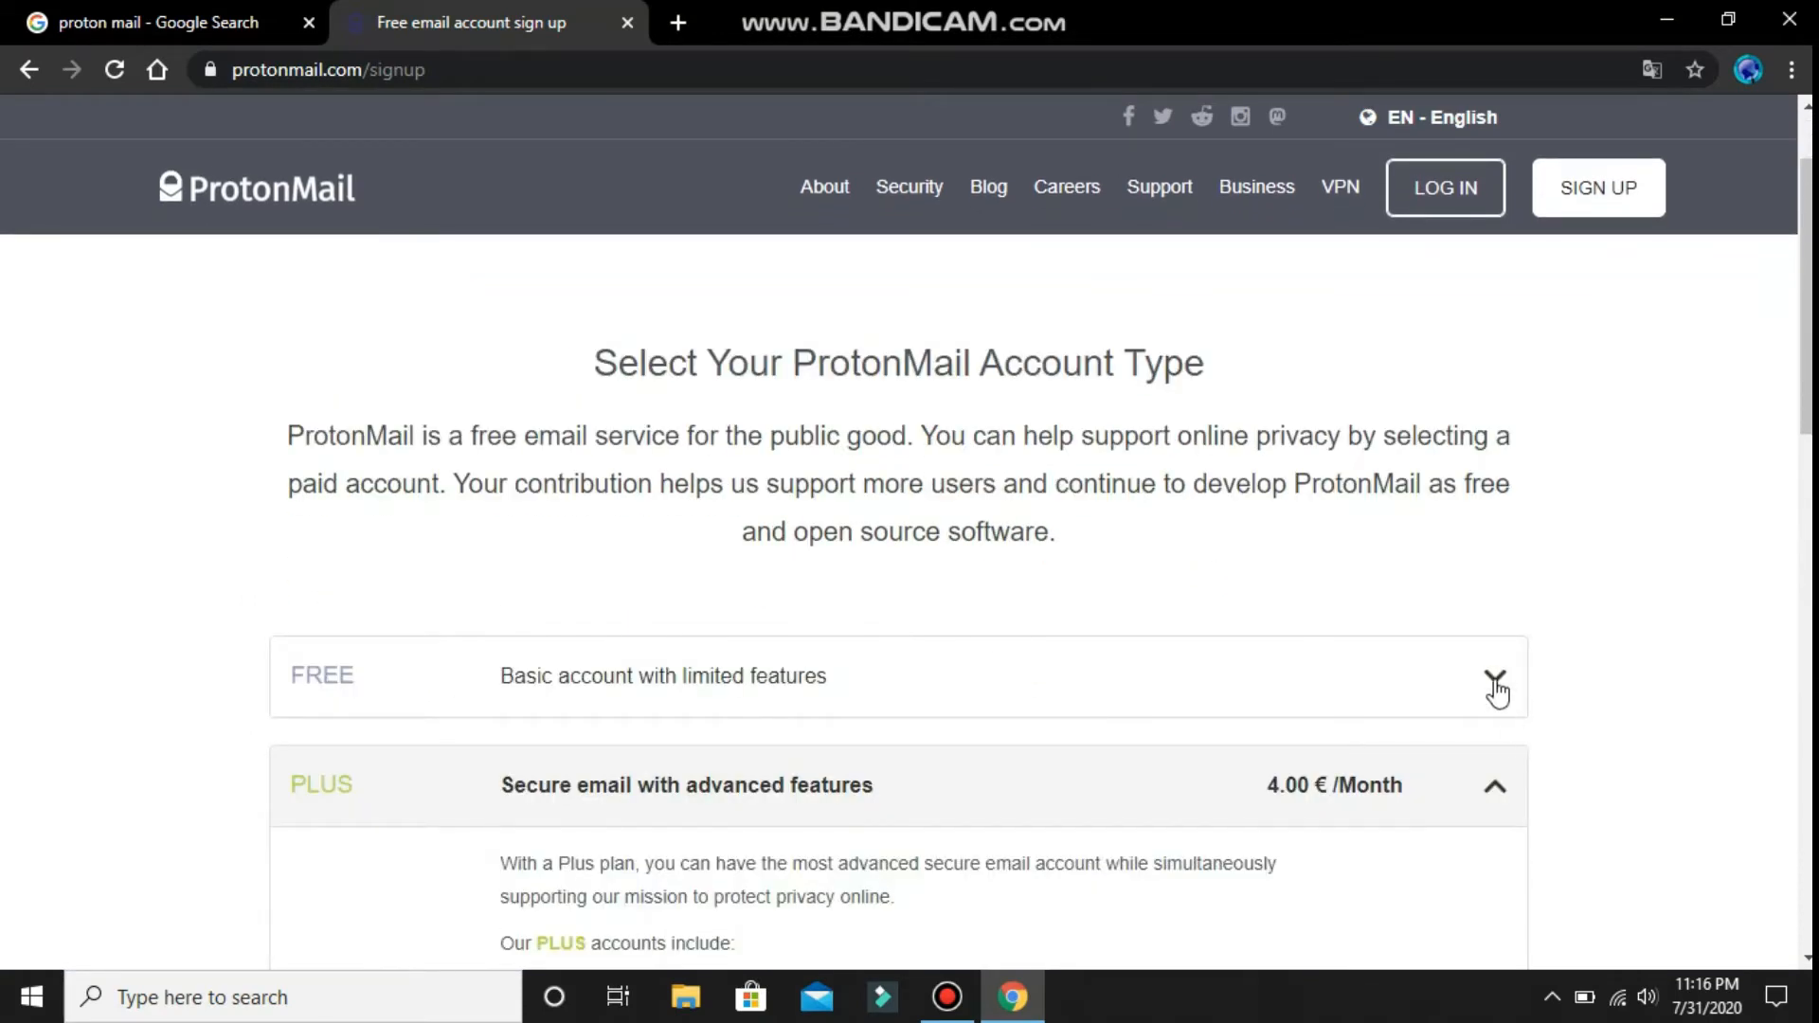
{"action": "left_click", "coordinate": [1478, 693]}
{"action": "scroll", "coordinate": [976, 729], "scroll_direction": "down", "scroll_amount": 3}
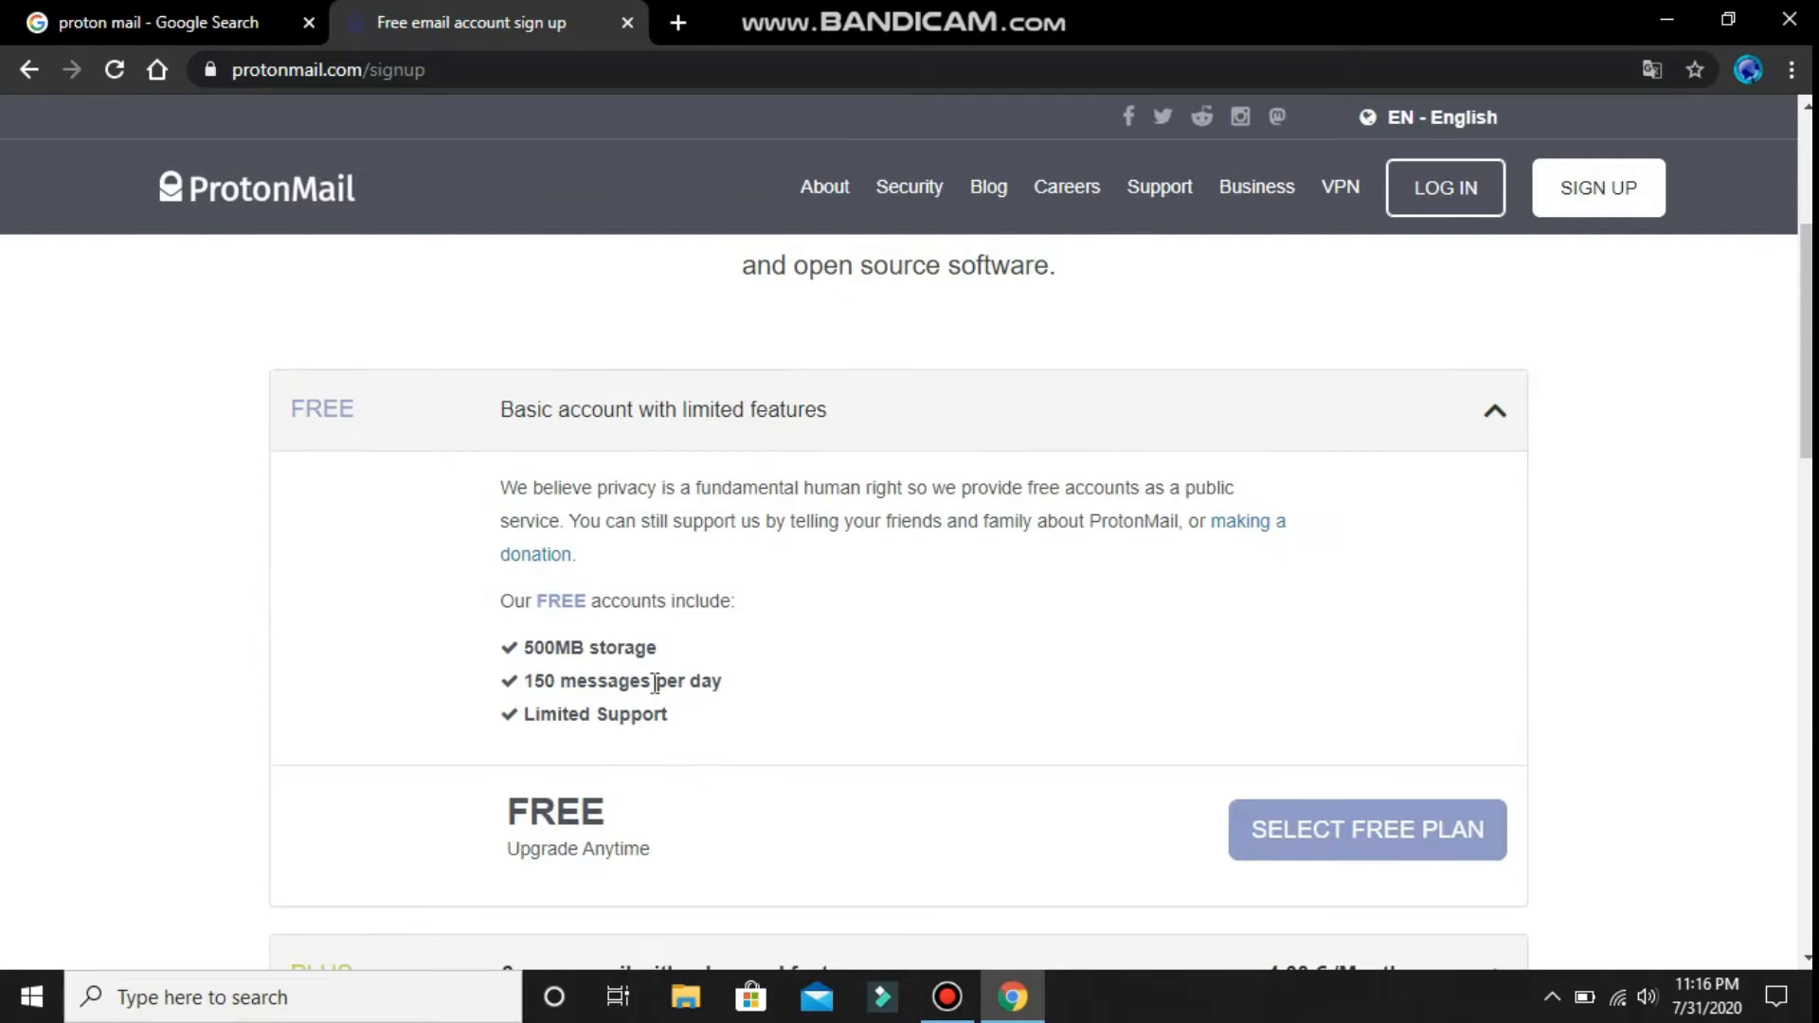
{"action": "left_click", "coordinate": [1330, 824]}
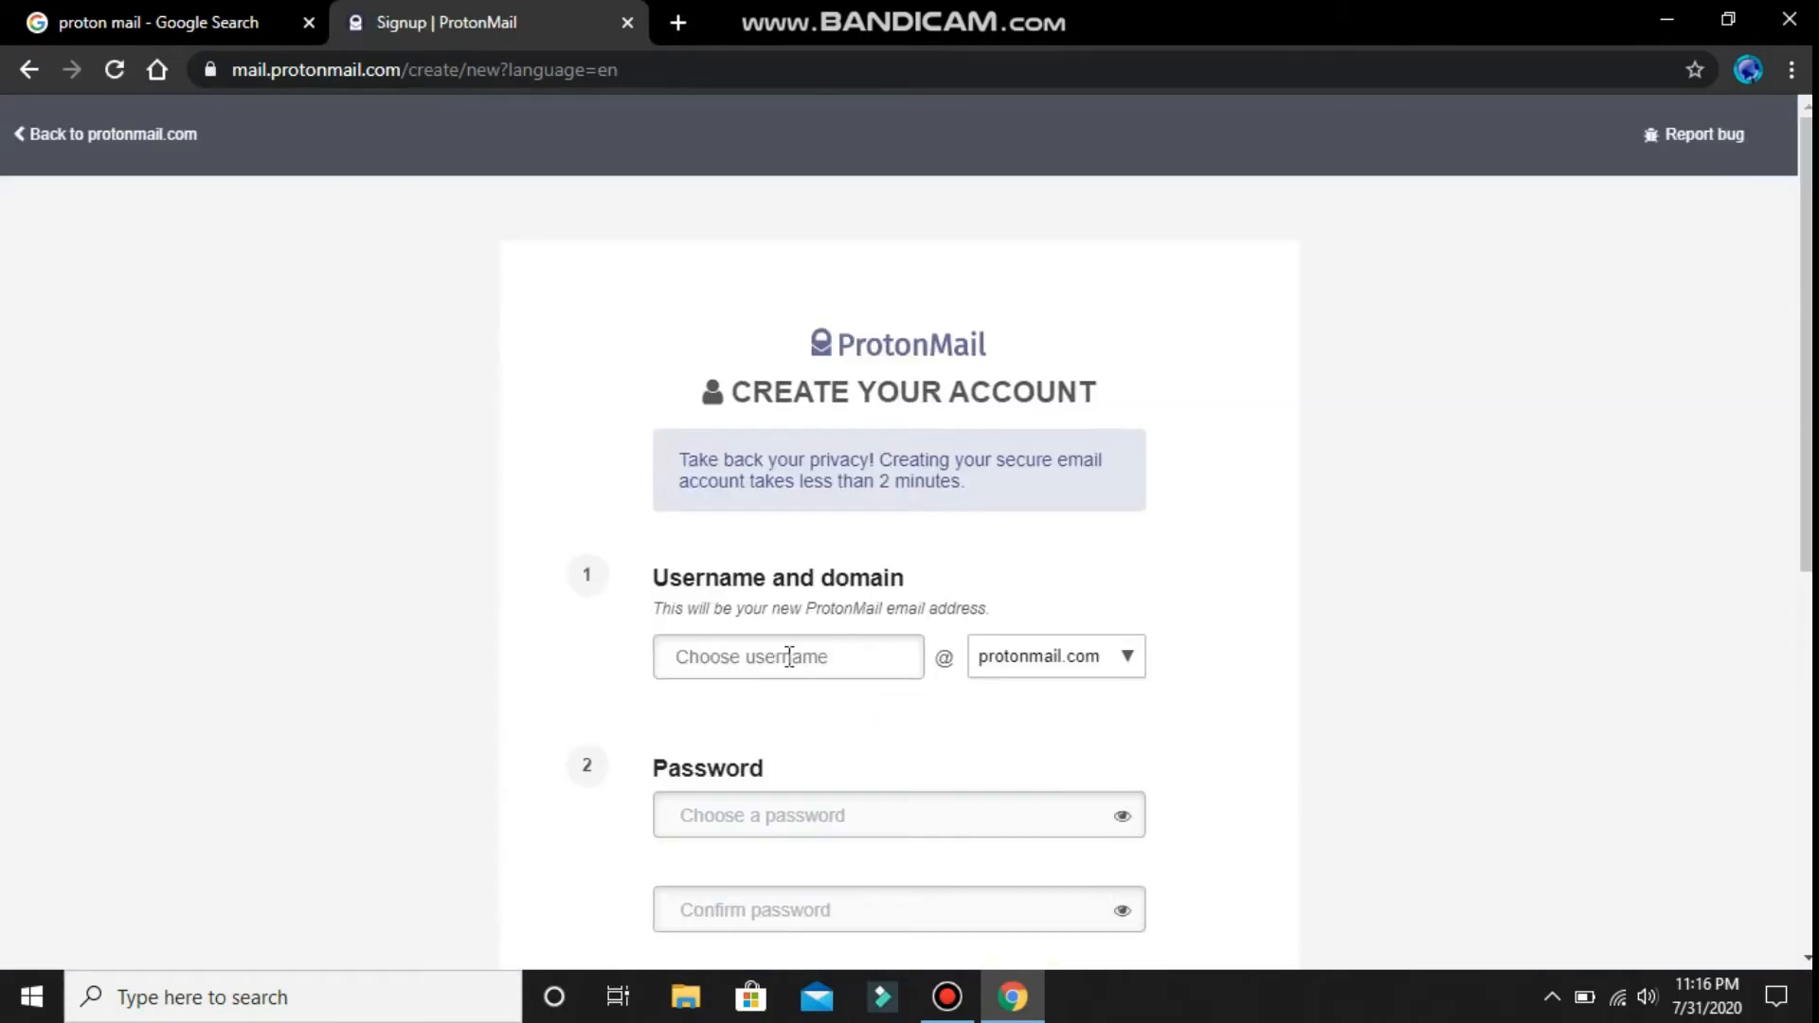
- Enter a username and a matching password in both password fields, then submit the form
{"action": "left_click", "coordinate": [788, 657]}
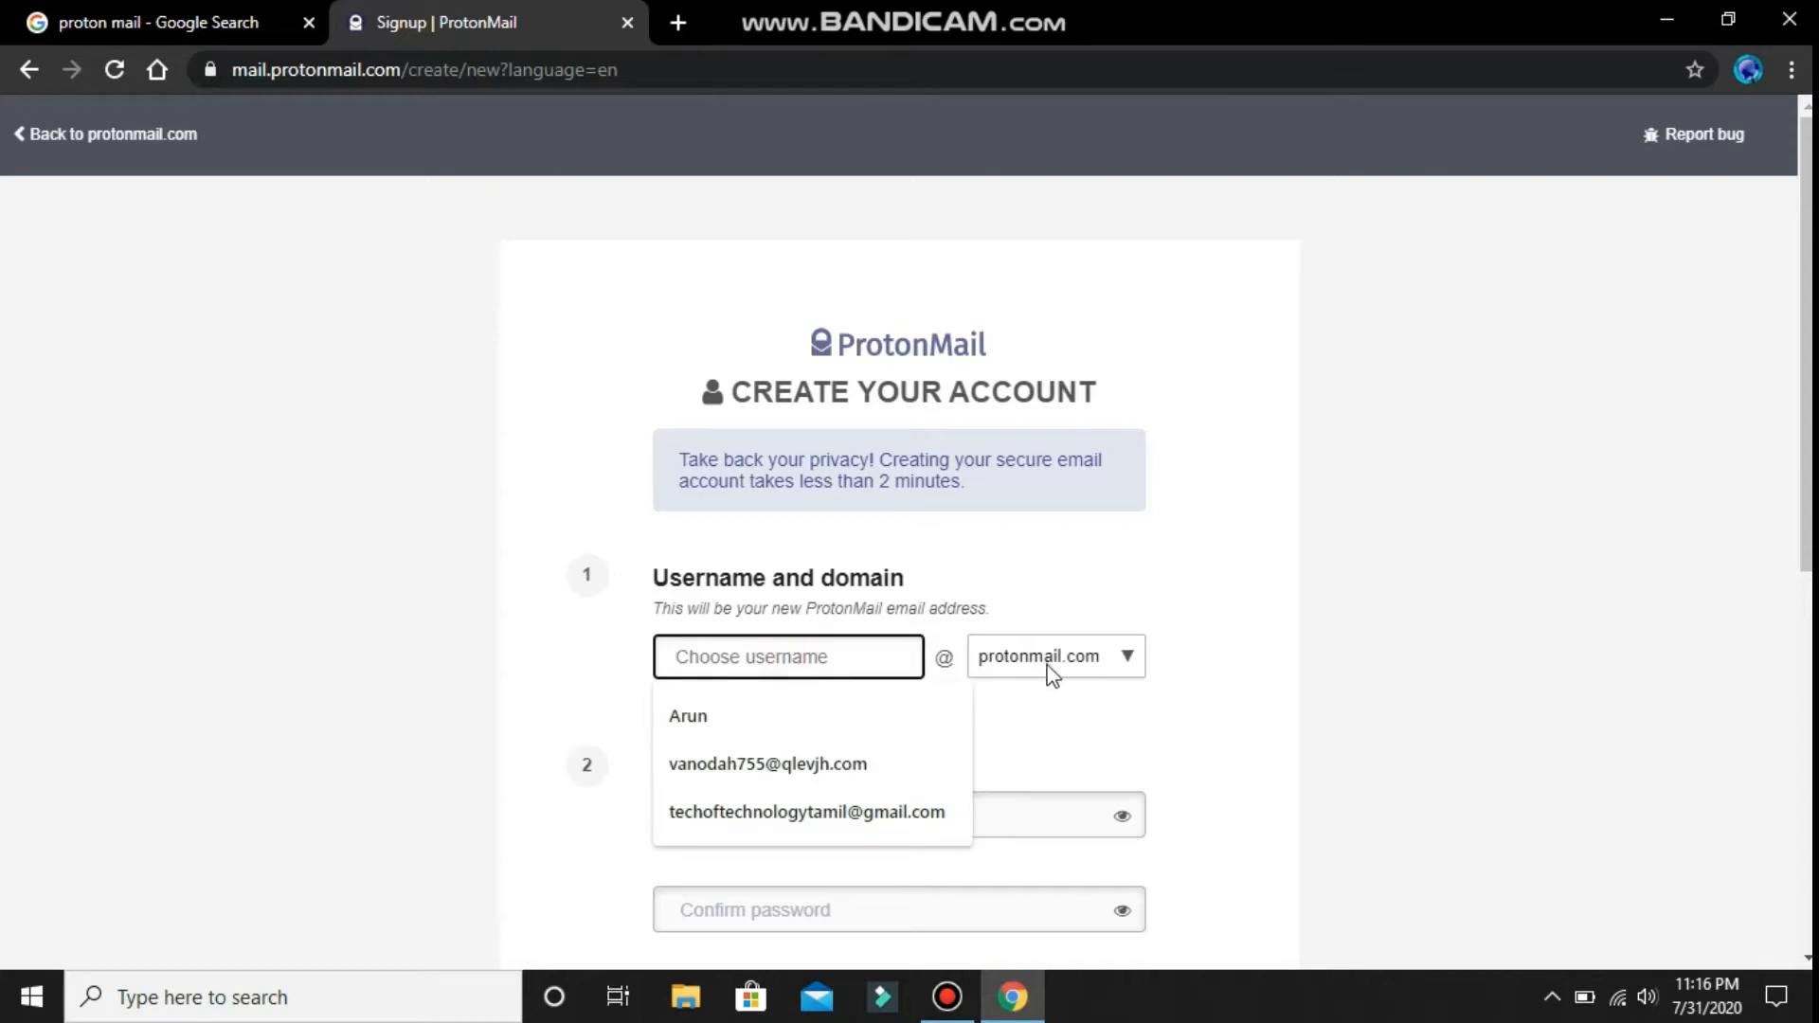
{"action": "left_click", "coordinate": [1307, 722]}
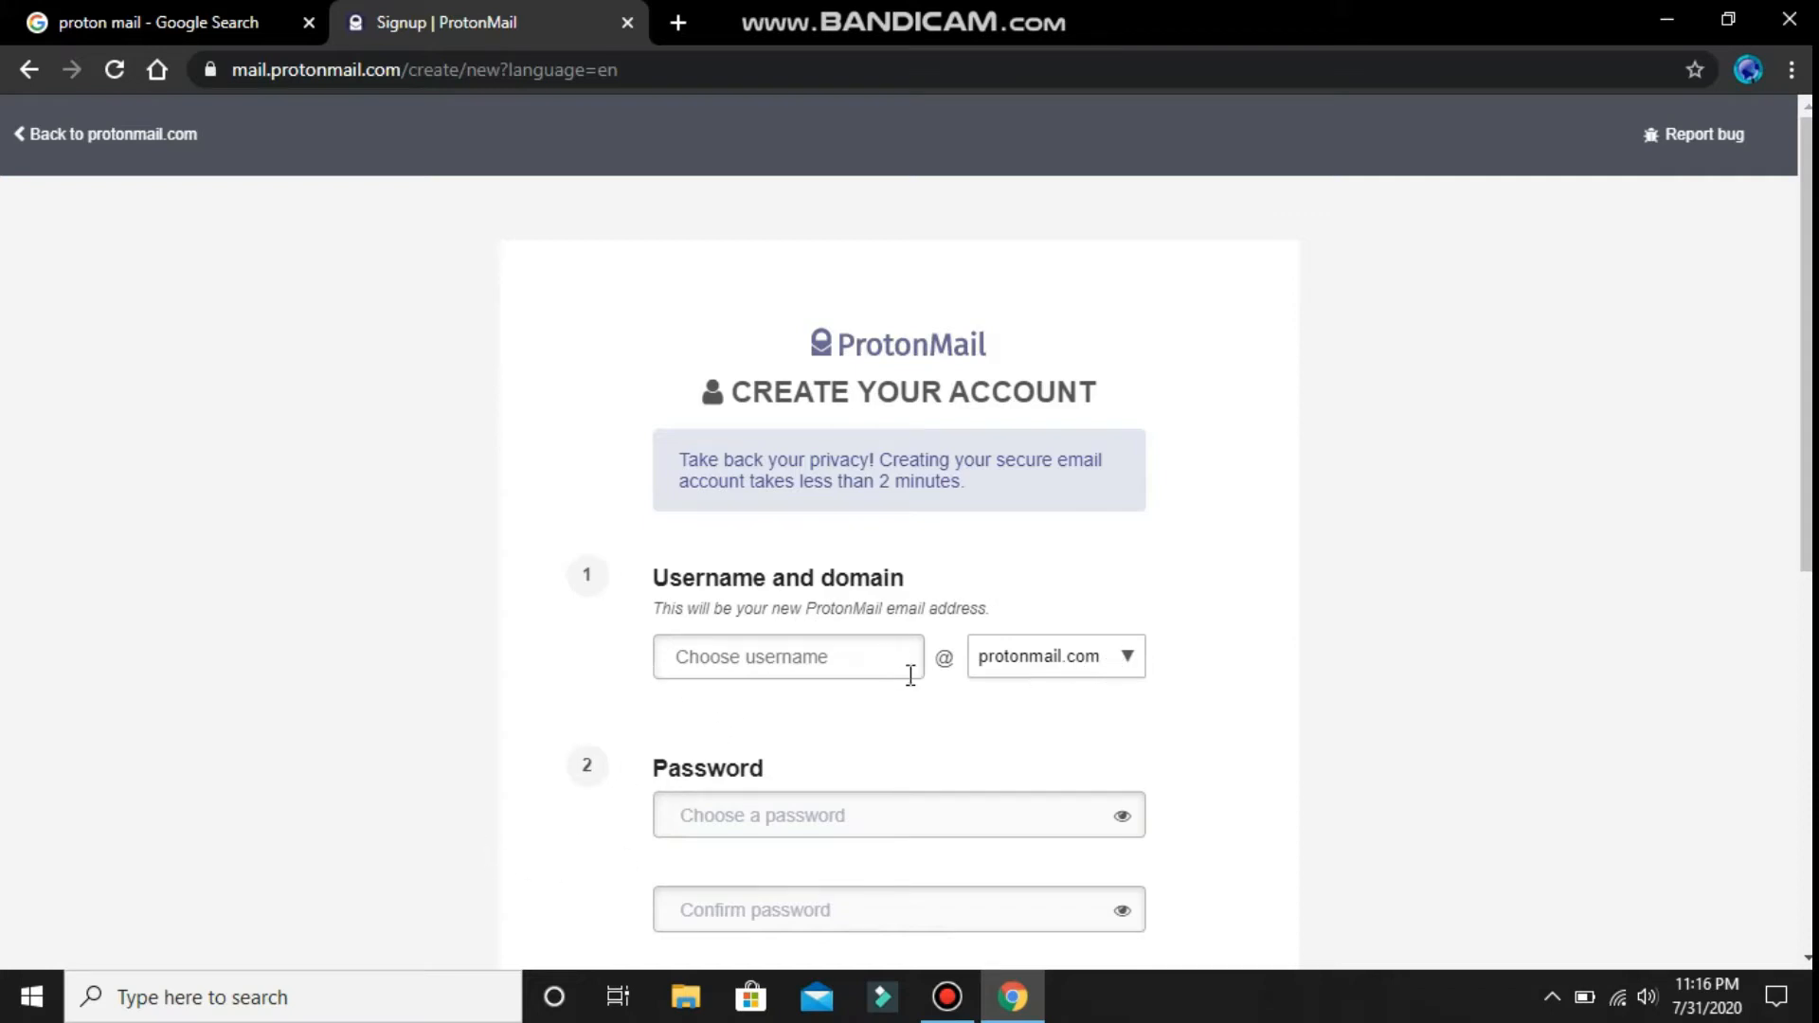
{"action": "left_click", "coordinate": [811, 665]}
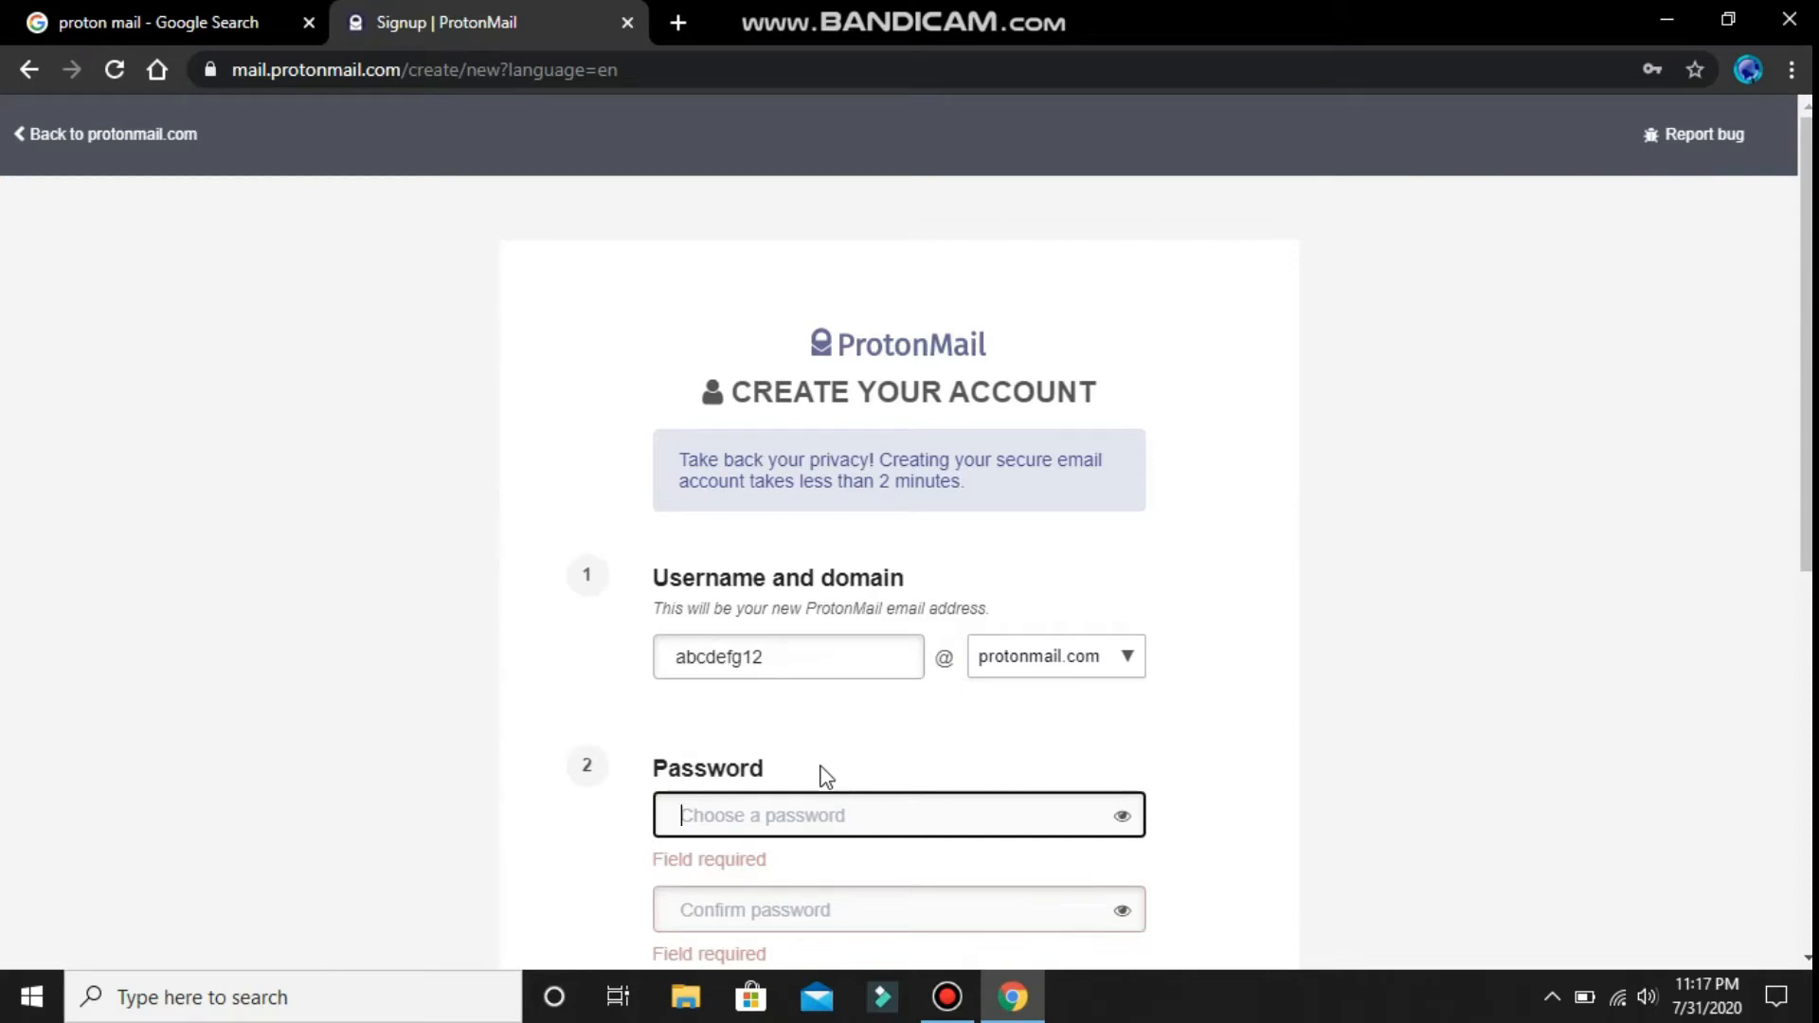
{"action": "type", "text": "•••••••"}
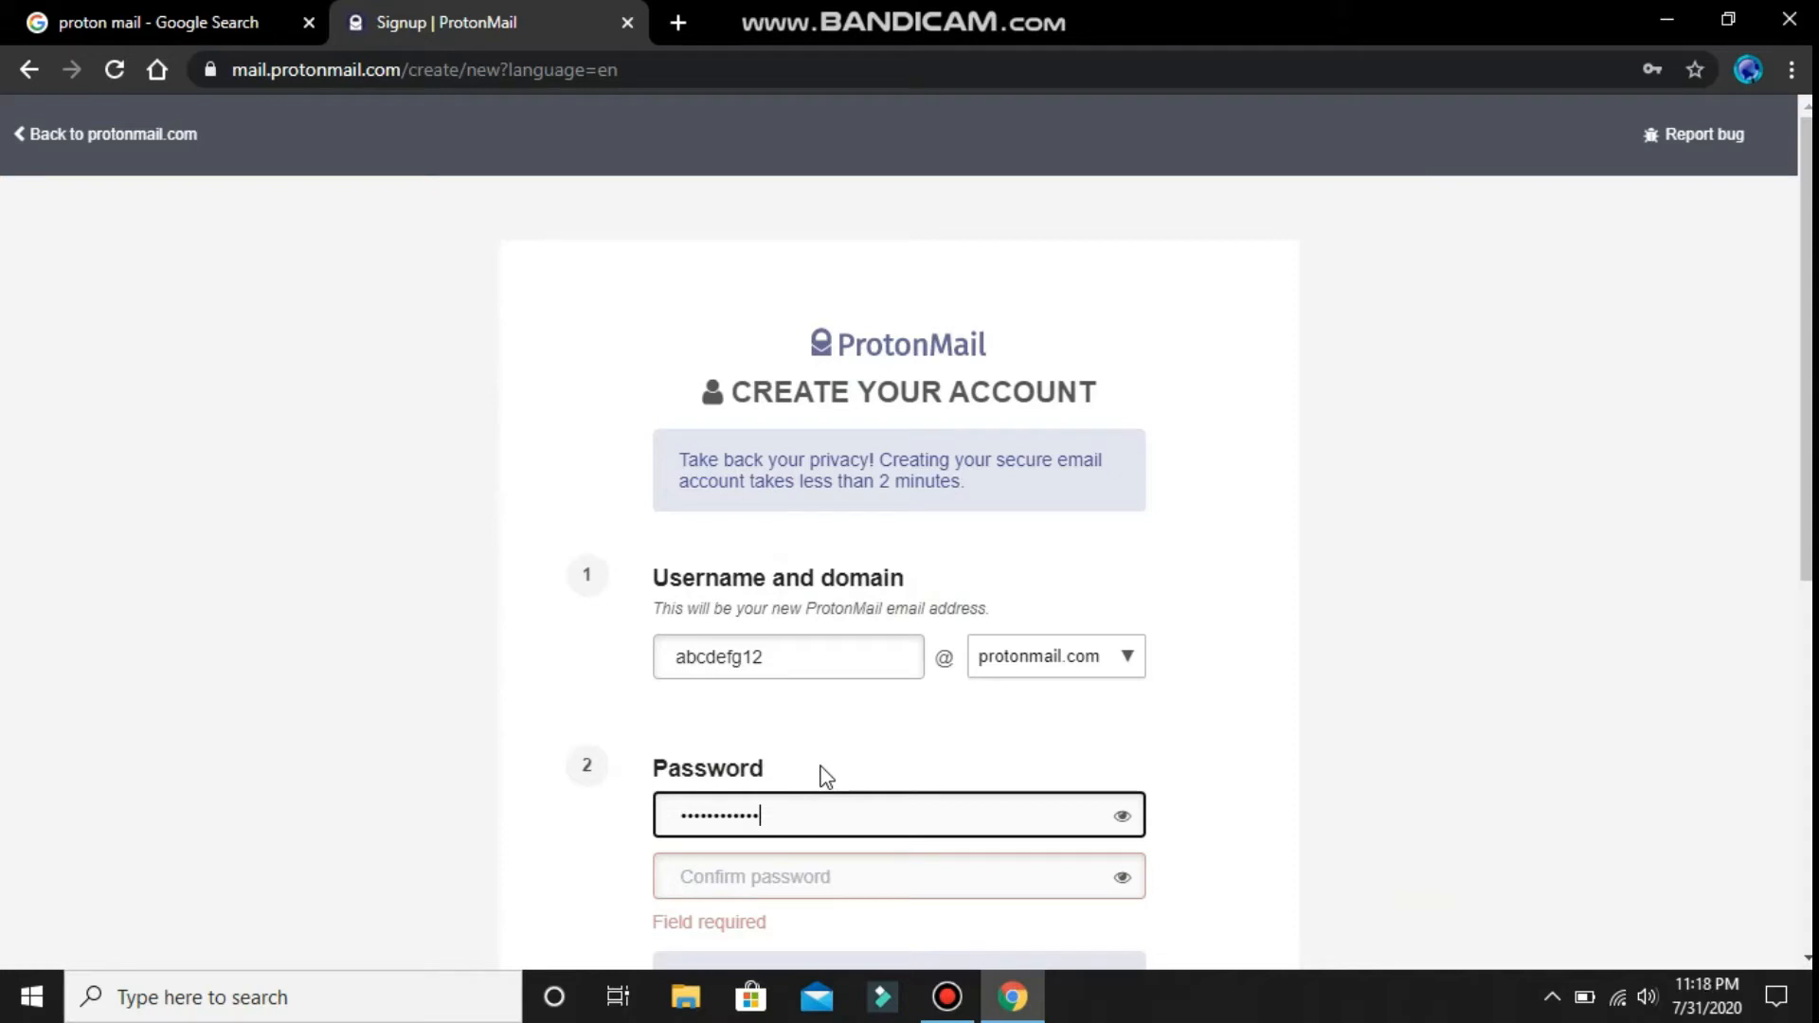
{"action": "left_click", "coordinate": [862, 875]}
{"action": "type", "text": "•"}
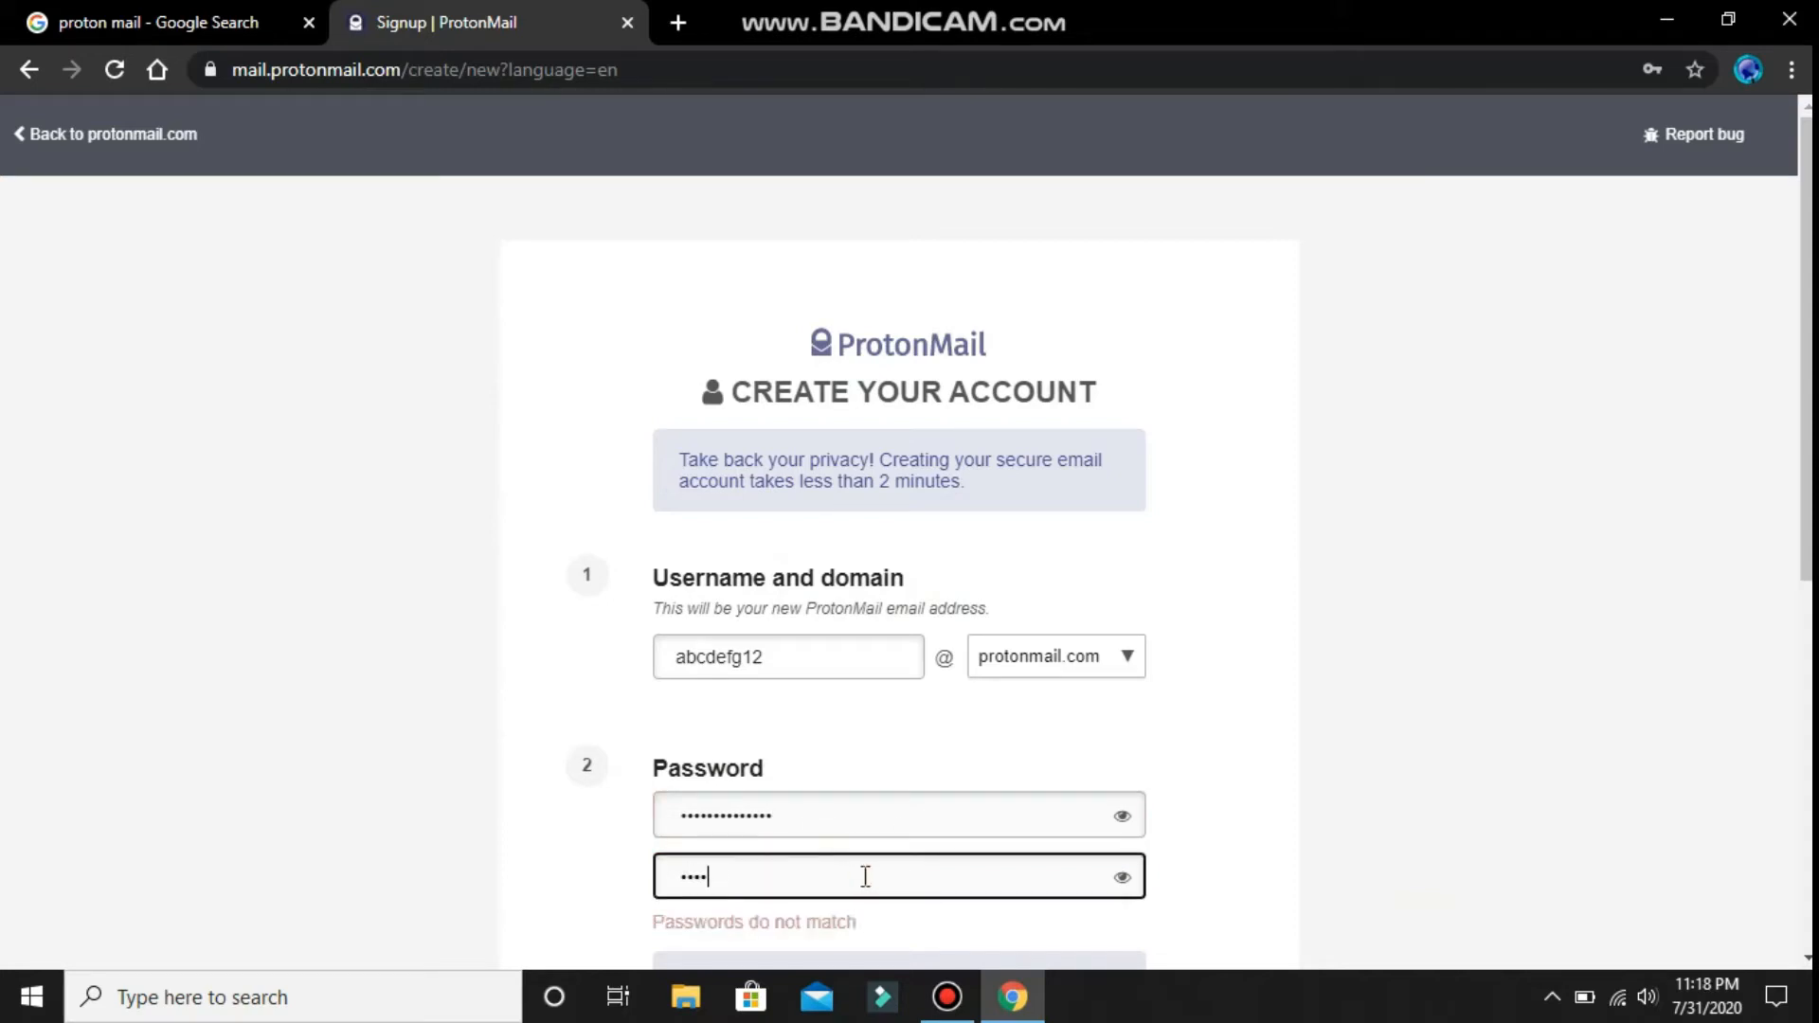
{"action": "type", "text": "•••••••••••••"}
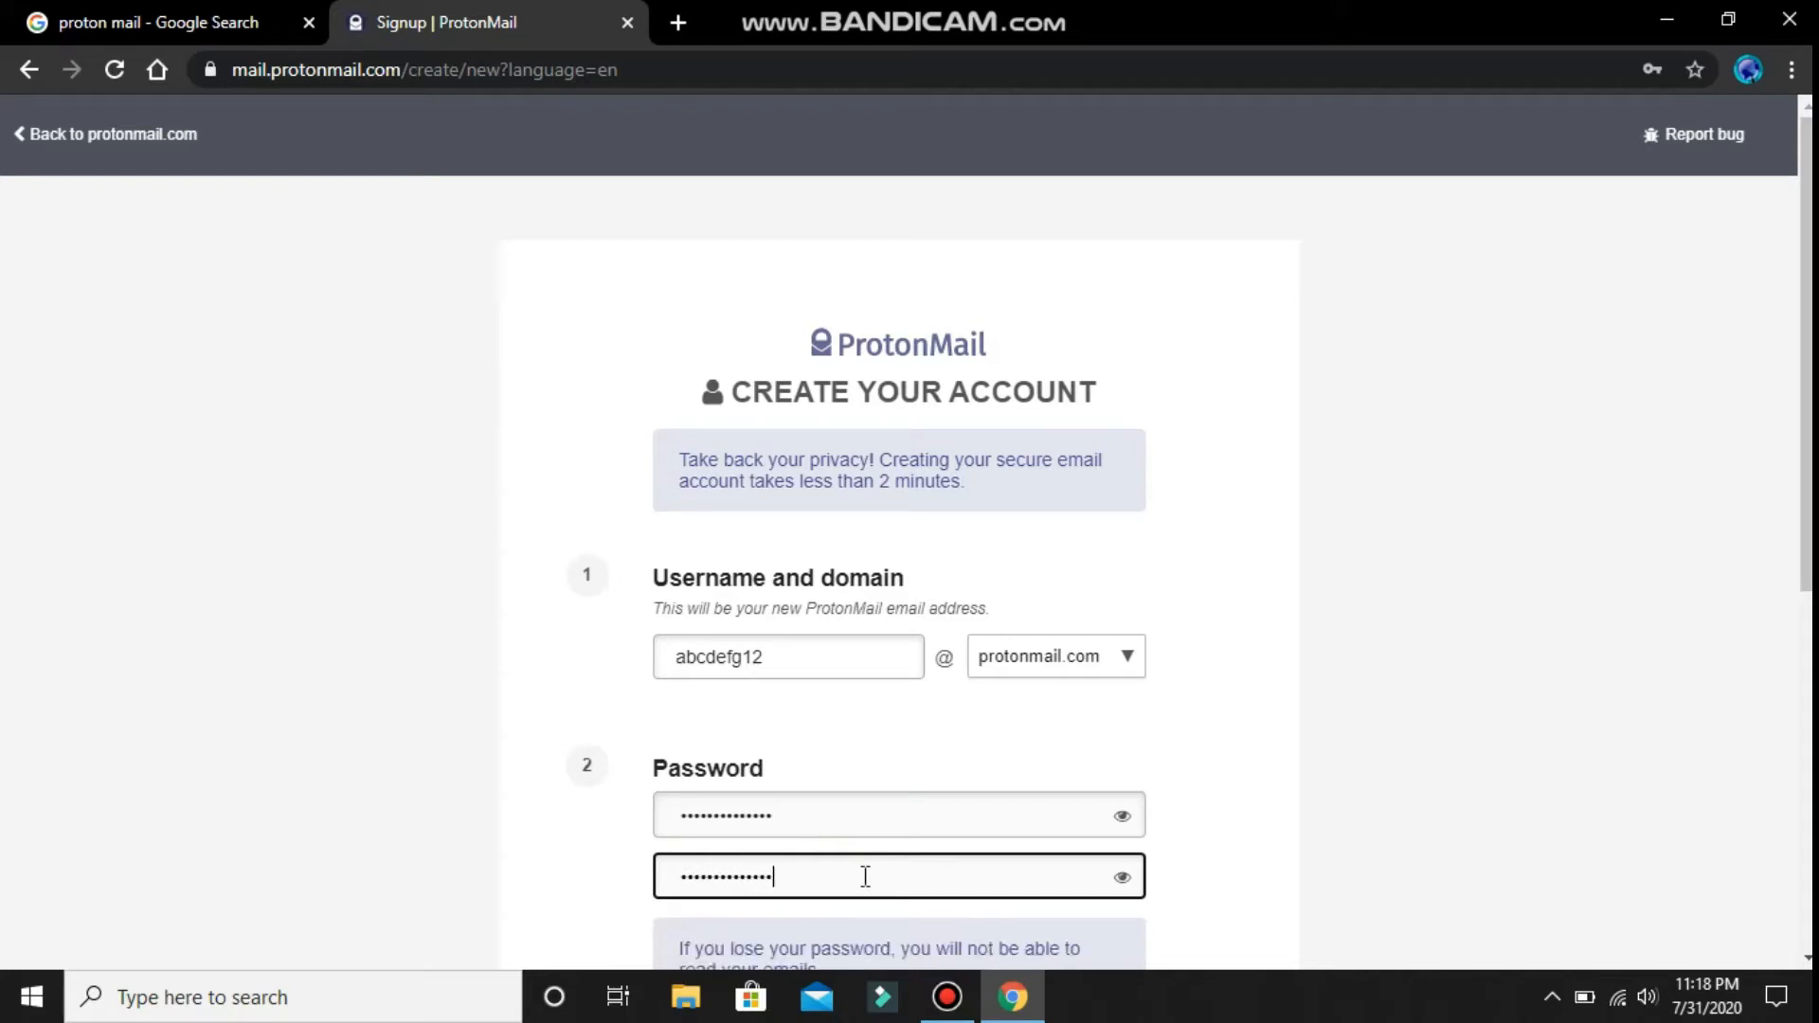
{"action": "key", "text": "Tab"}
{"action": "scroll", "coordinate": [1181, 828], "scroll_direction": "down", "scroll_amount": 3}
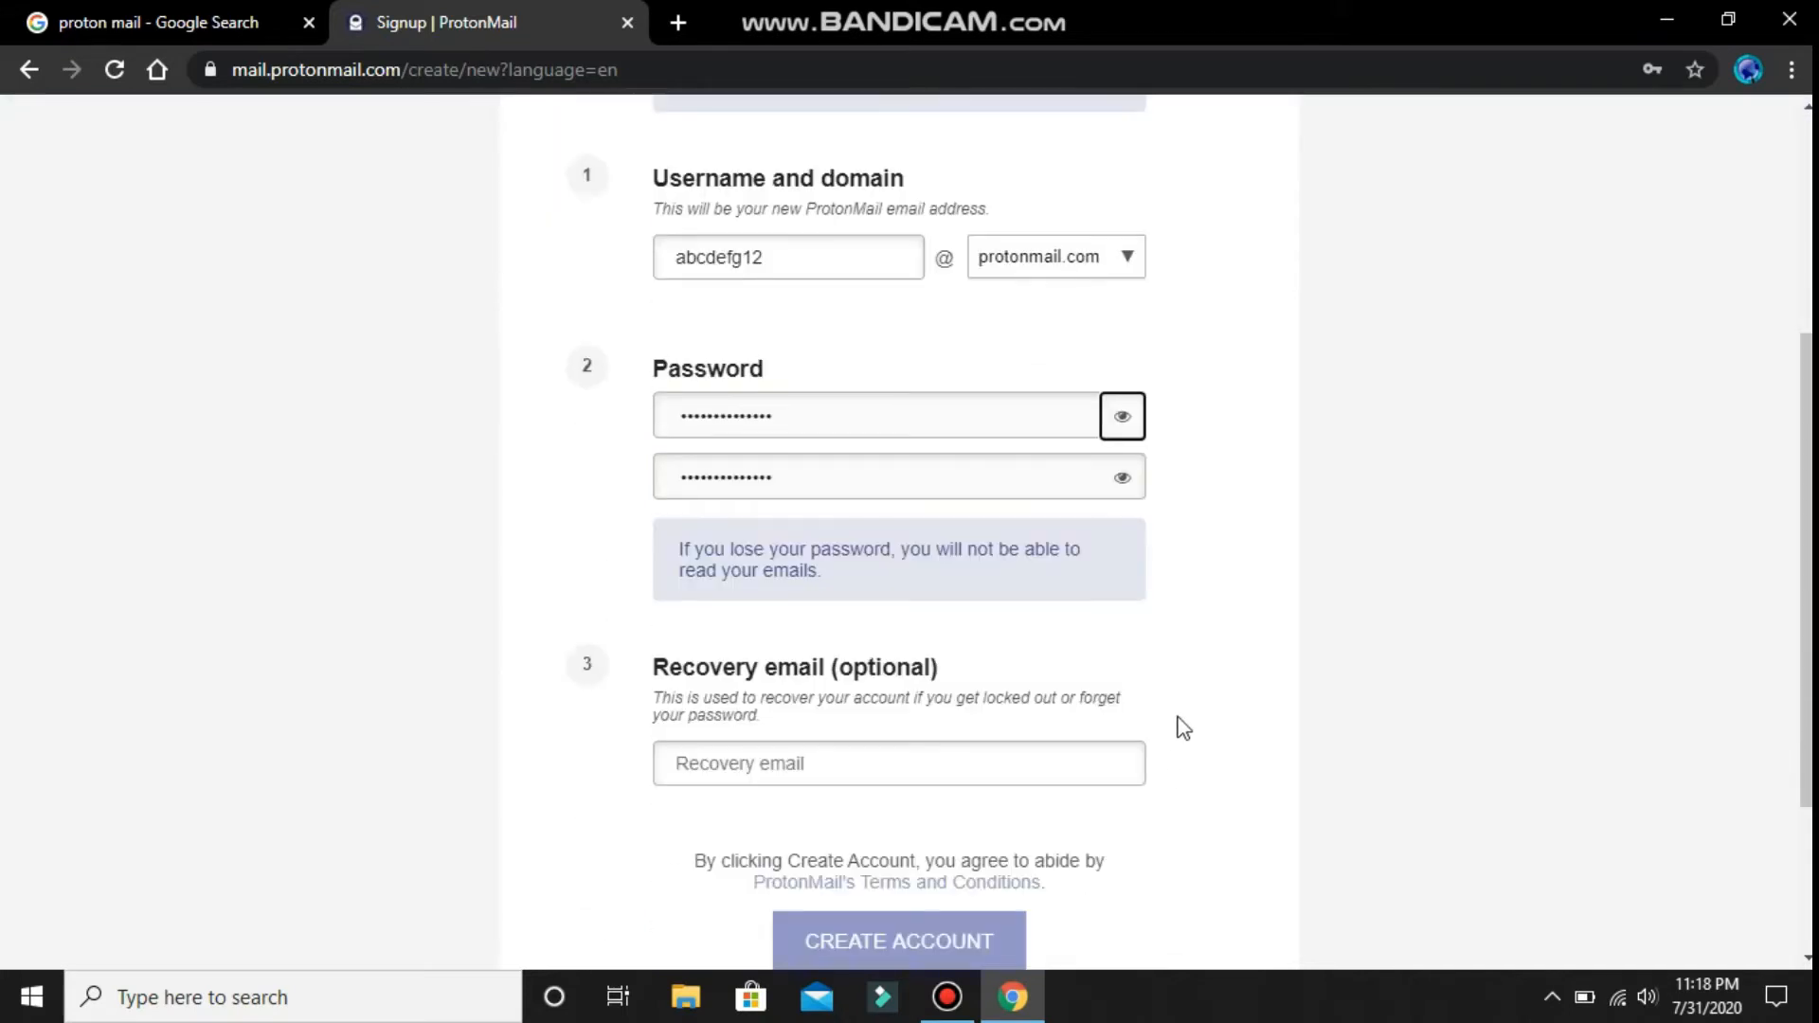
{"action": "scroll", "coordinate": [966, 660], "scroll_direction": "down", "scroll_amount": 3}
{"action": "left_click", "coordinate": [947, 703]}
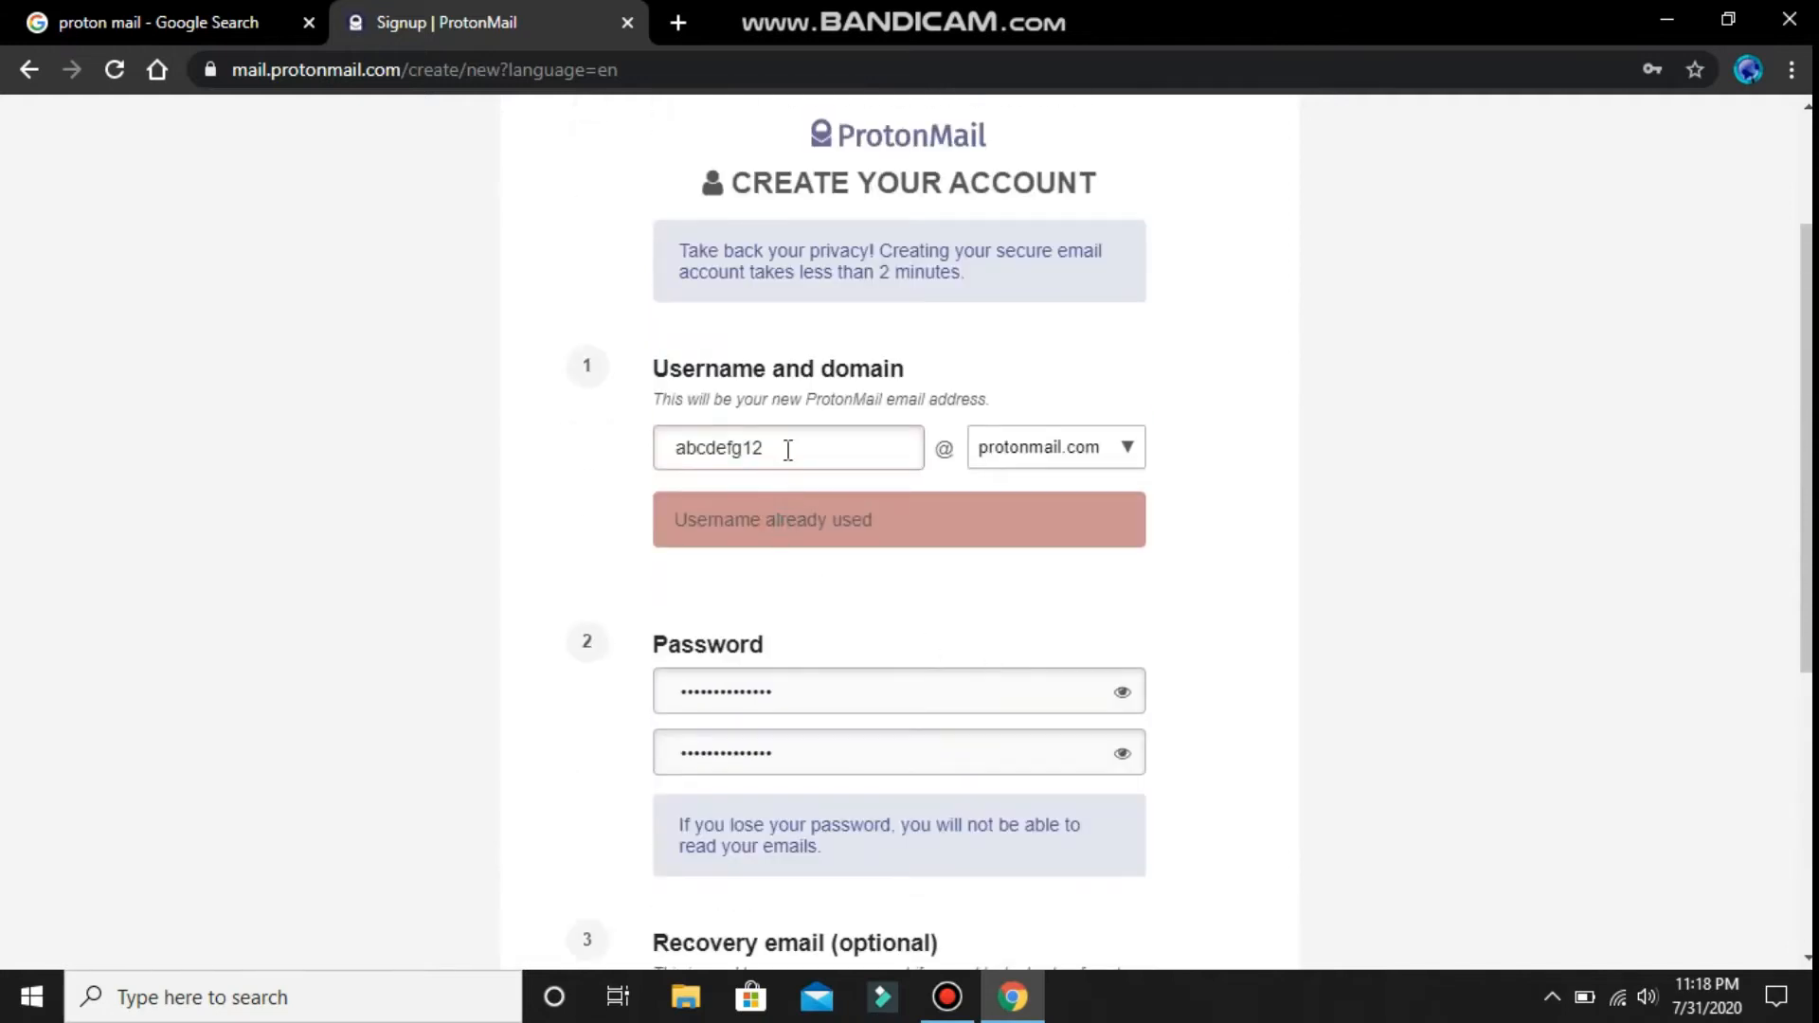
- Replace the already-taken username with a new one and resubmit the signup form
{"action": "left_click_drag", "start_coordinate": [788, 450], "coordinate": [644, 487]}
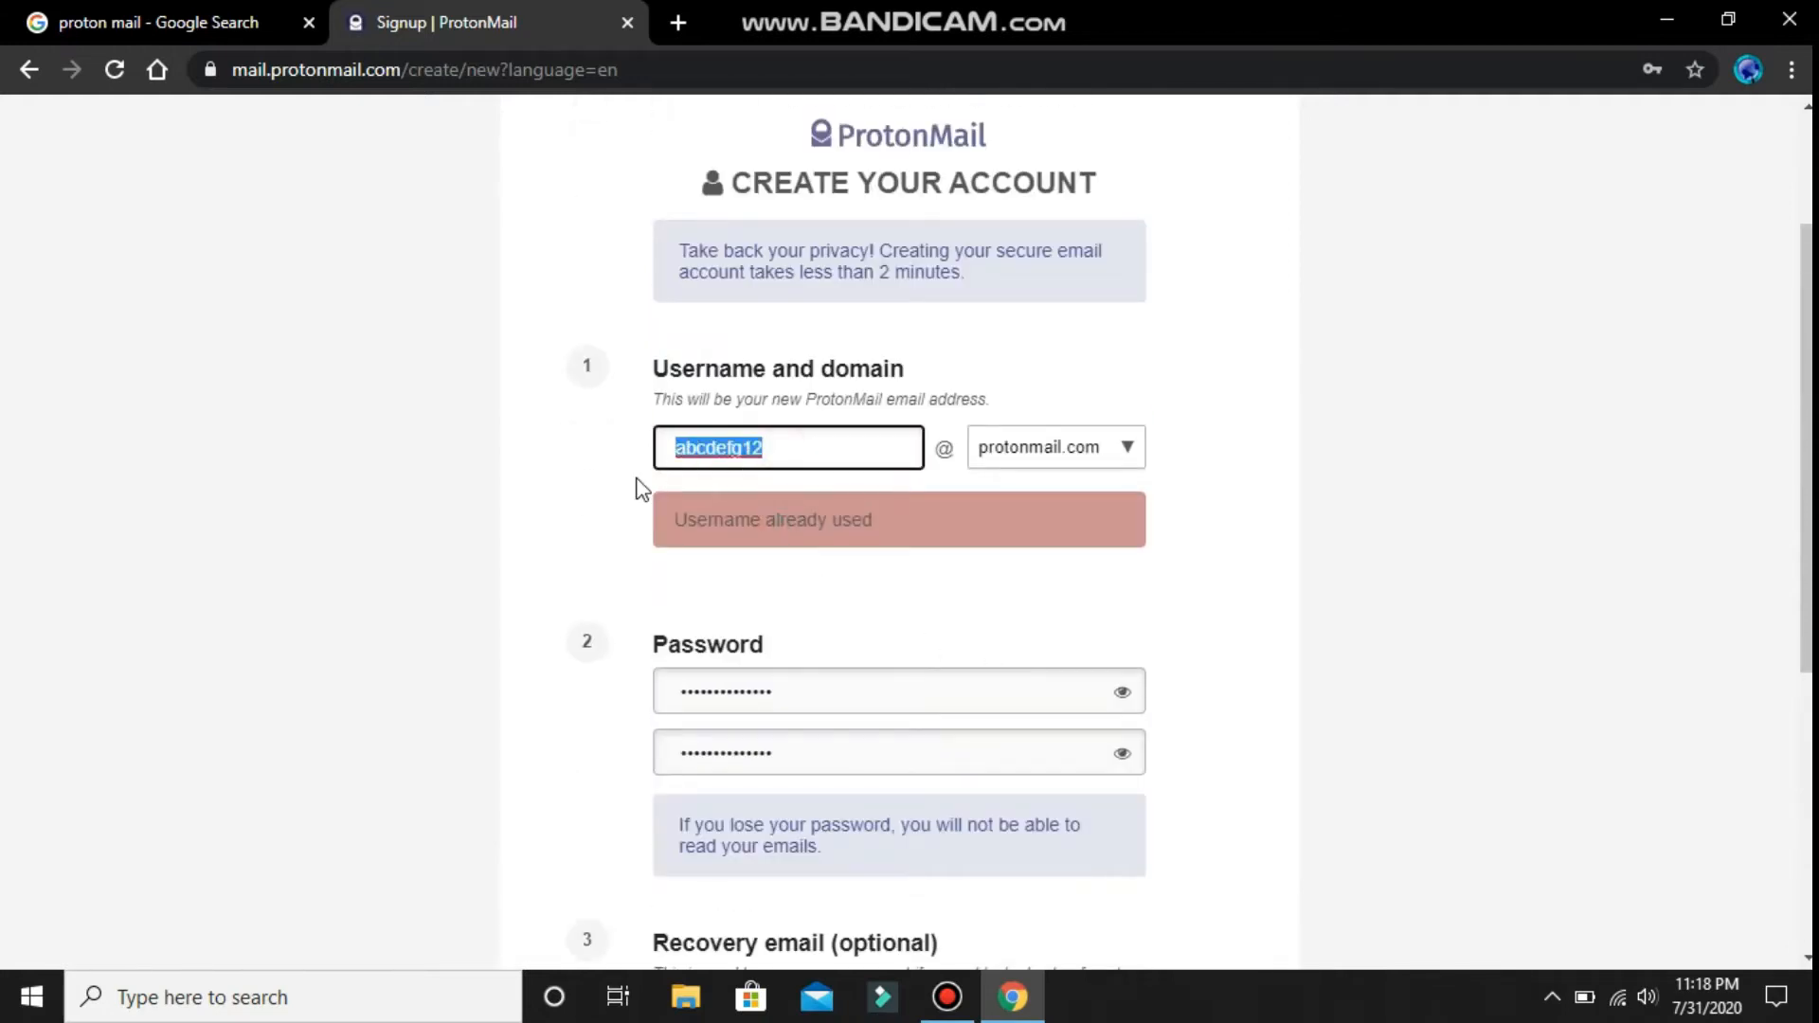
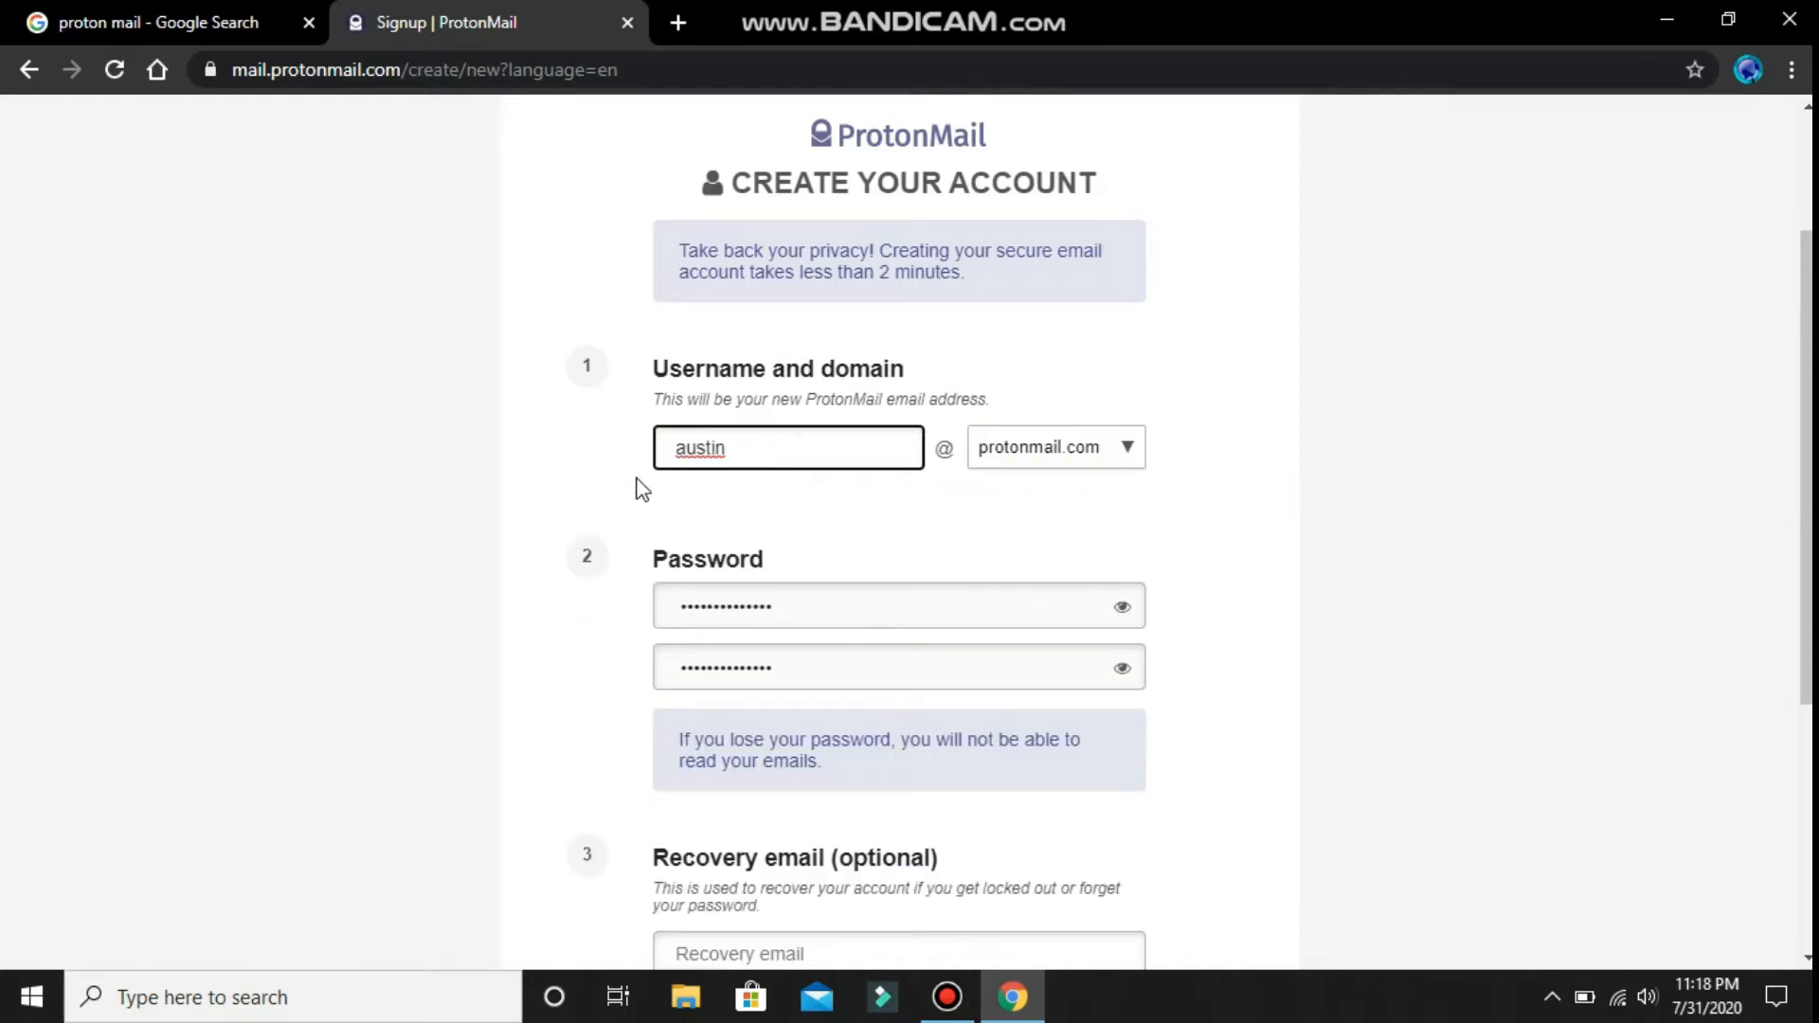
{"action": "scroll", "coordinate": [789, 473], "scroll_direction": "up", "scroll_amount": 2}
{"action": "scroll", "coordinate": [788, 479], "scroll_direction": "down", "scroll_amount": 4}
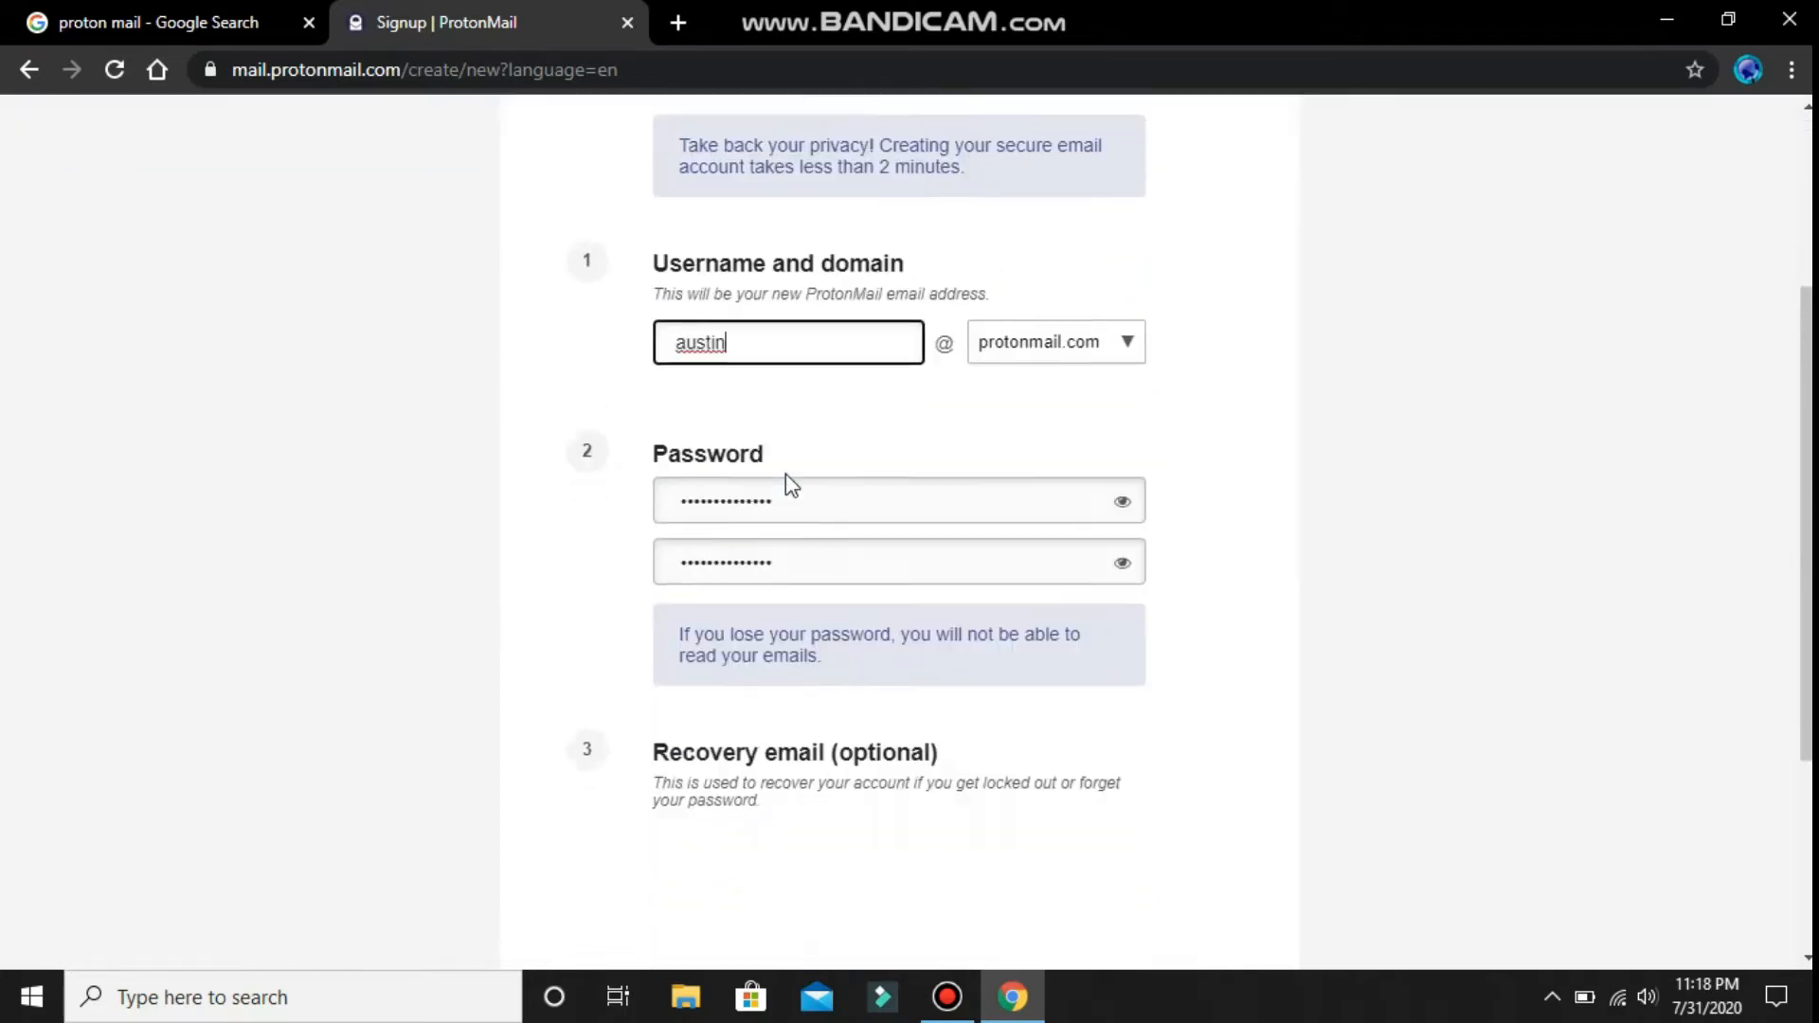
{"action": "scroll", "coordinate": [806, 485], "scroll_direction": "up", "scroll_amount": 1}
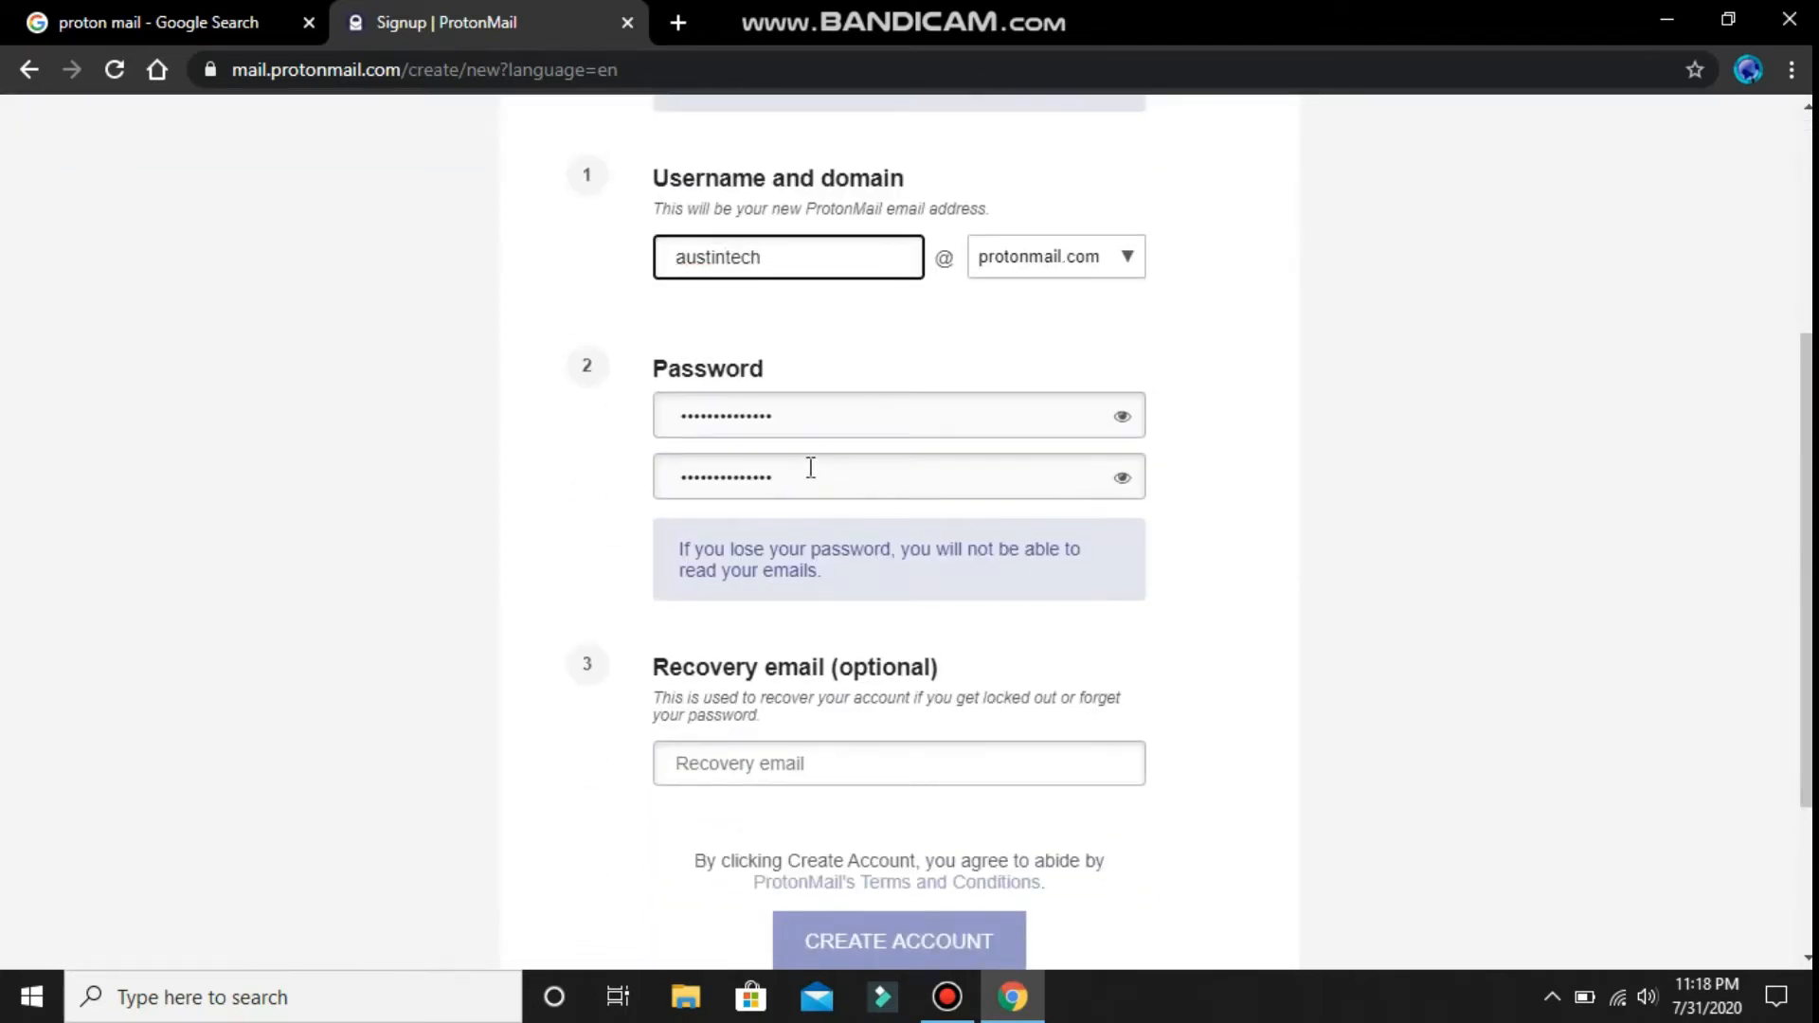
{"action": "scroll", "coordinate": [811, 468], "scroll_direction": "down", "scroll_amount": 3}
{"action": "left_click", "coordinate": [943, 699]}
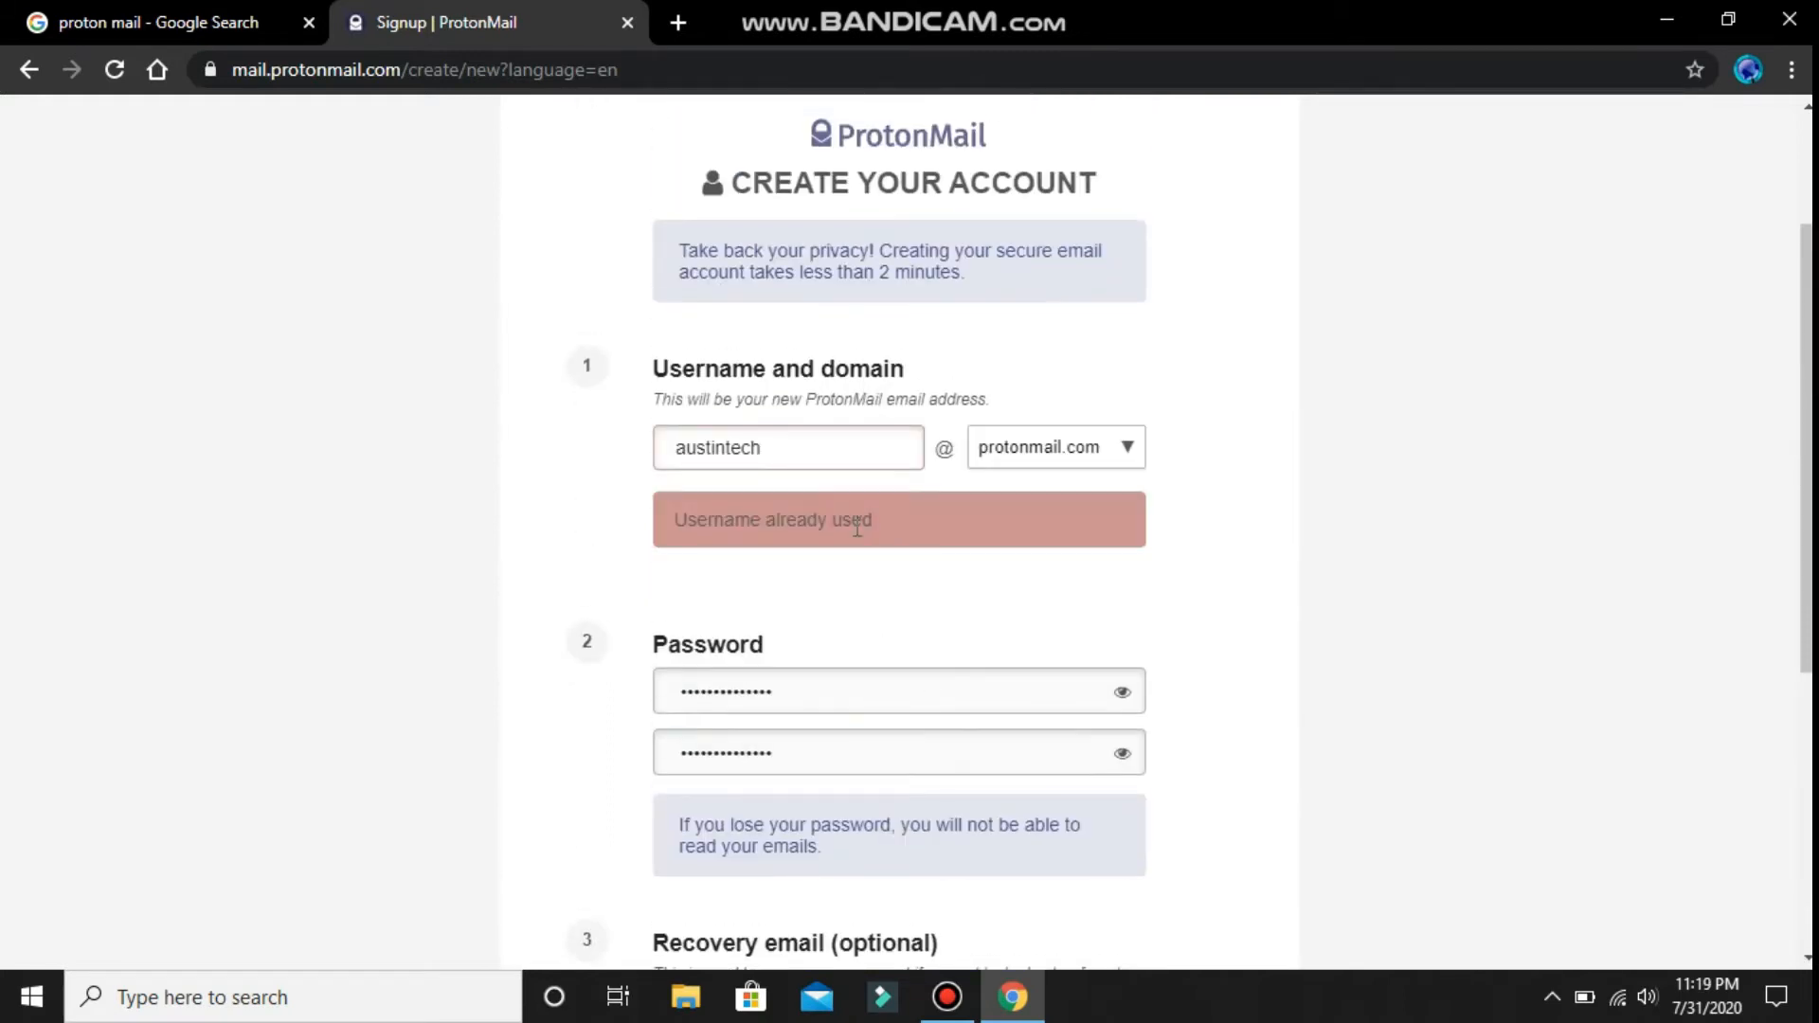
{"action": "left_click_drag", "start_coordinate": [768, 447], "coordinate": [600, 467]}
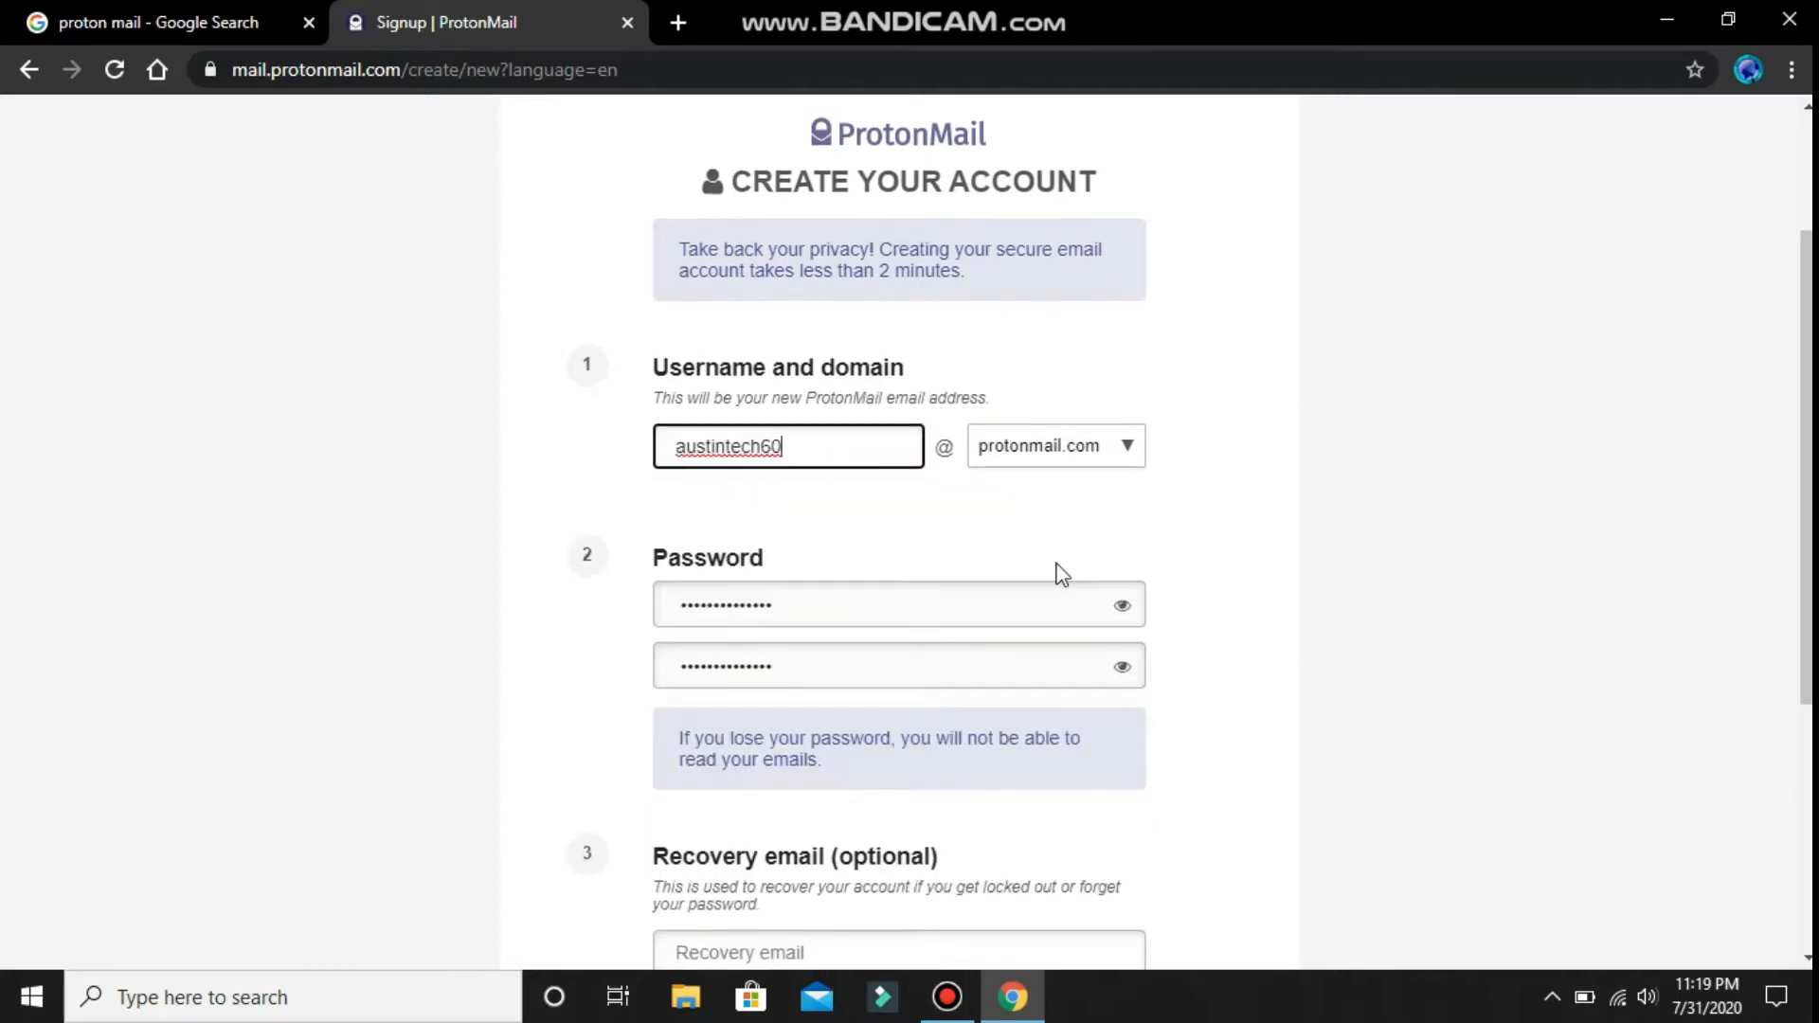
{"action": "scroll", "coordinate": [922, 603], "scroll_direction": "down", "scroll_amount": 2}
{"action": "scroll", "coordinate": [878, 628], "scroll_direction": "down", "scroll_amount": 2}
- Submit the form, continue without a recovery email, and decline saving the password
{"action": "left_click", "coordinate": [861, 731]}
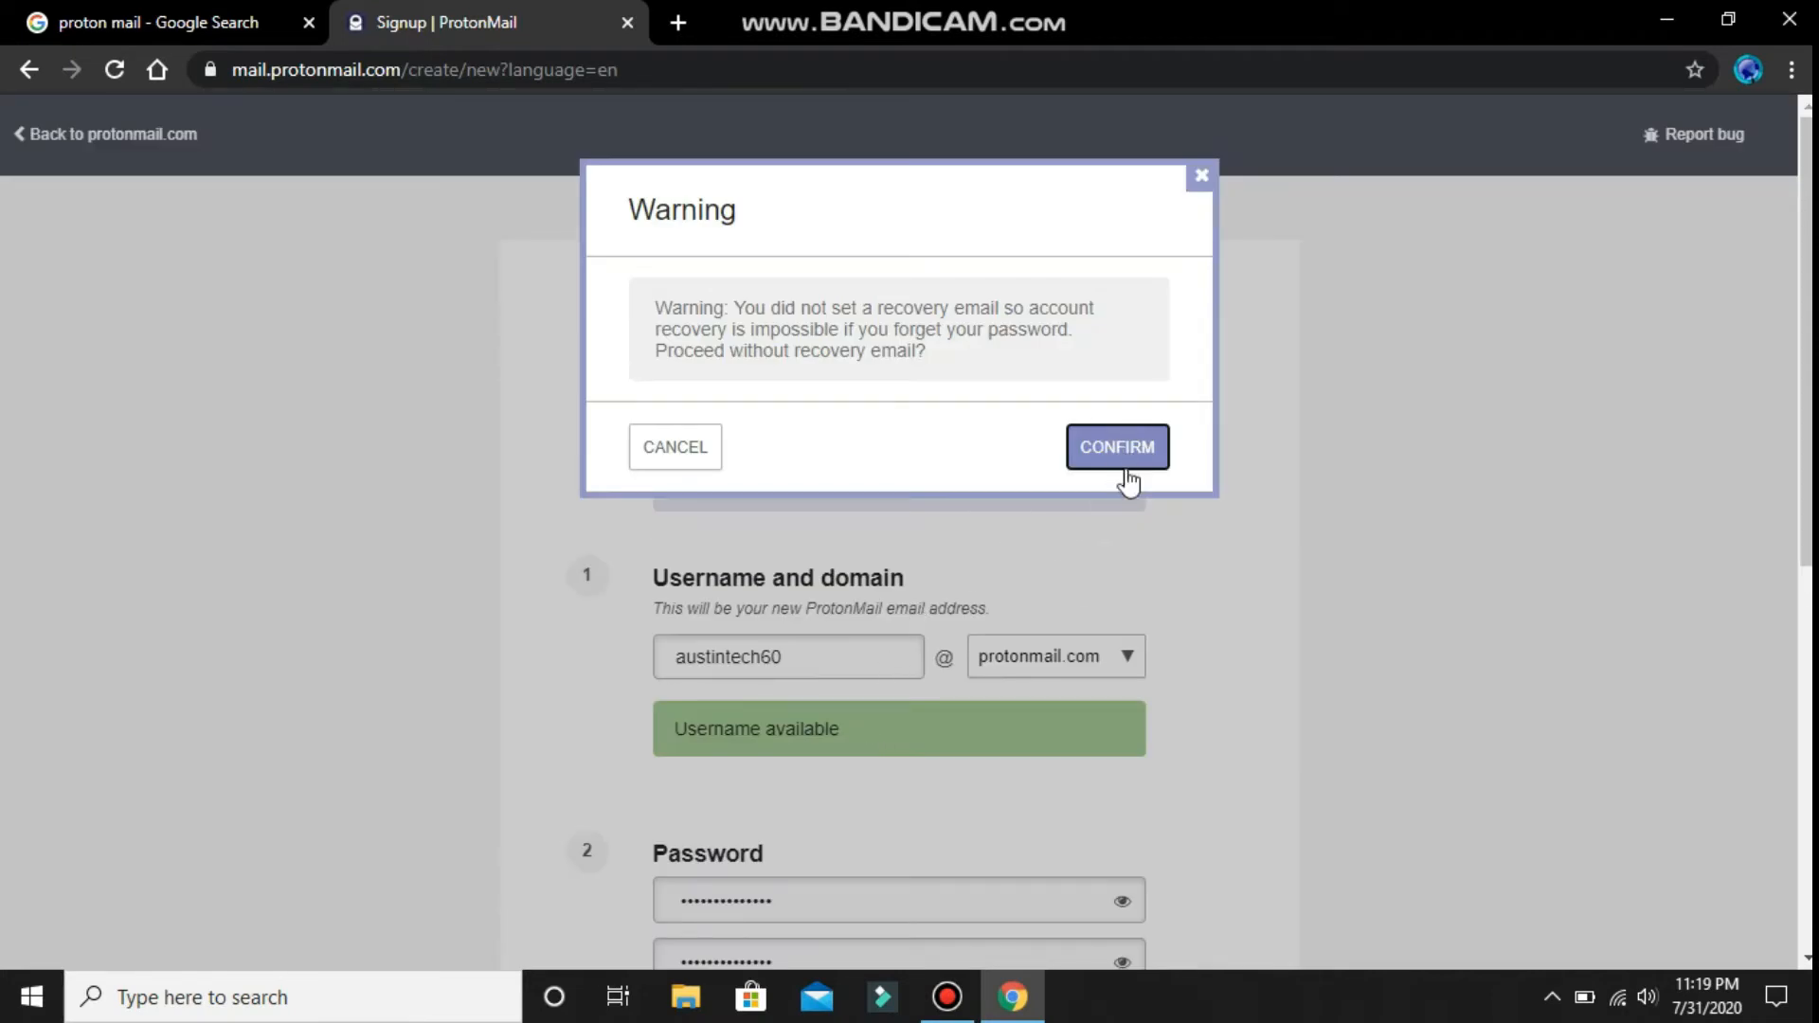
{"action": "left_click", "coordinate": [1131, 471]}
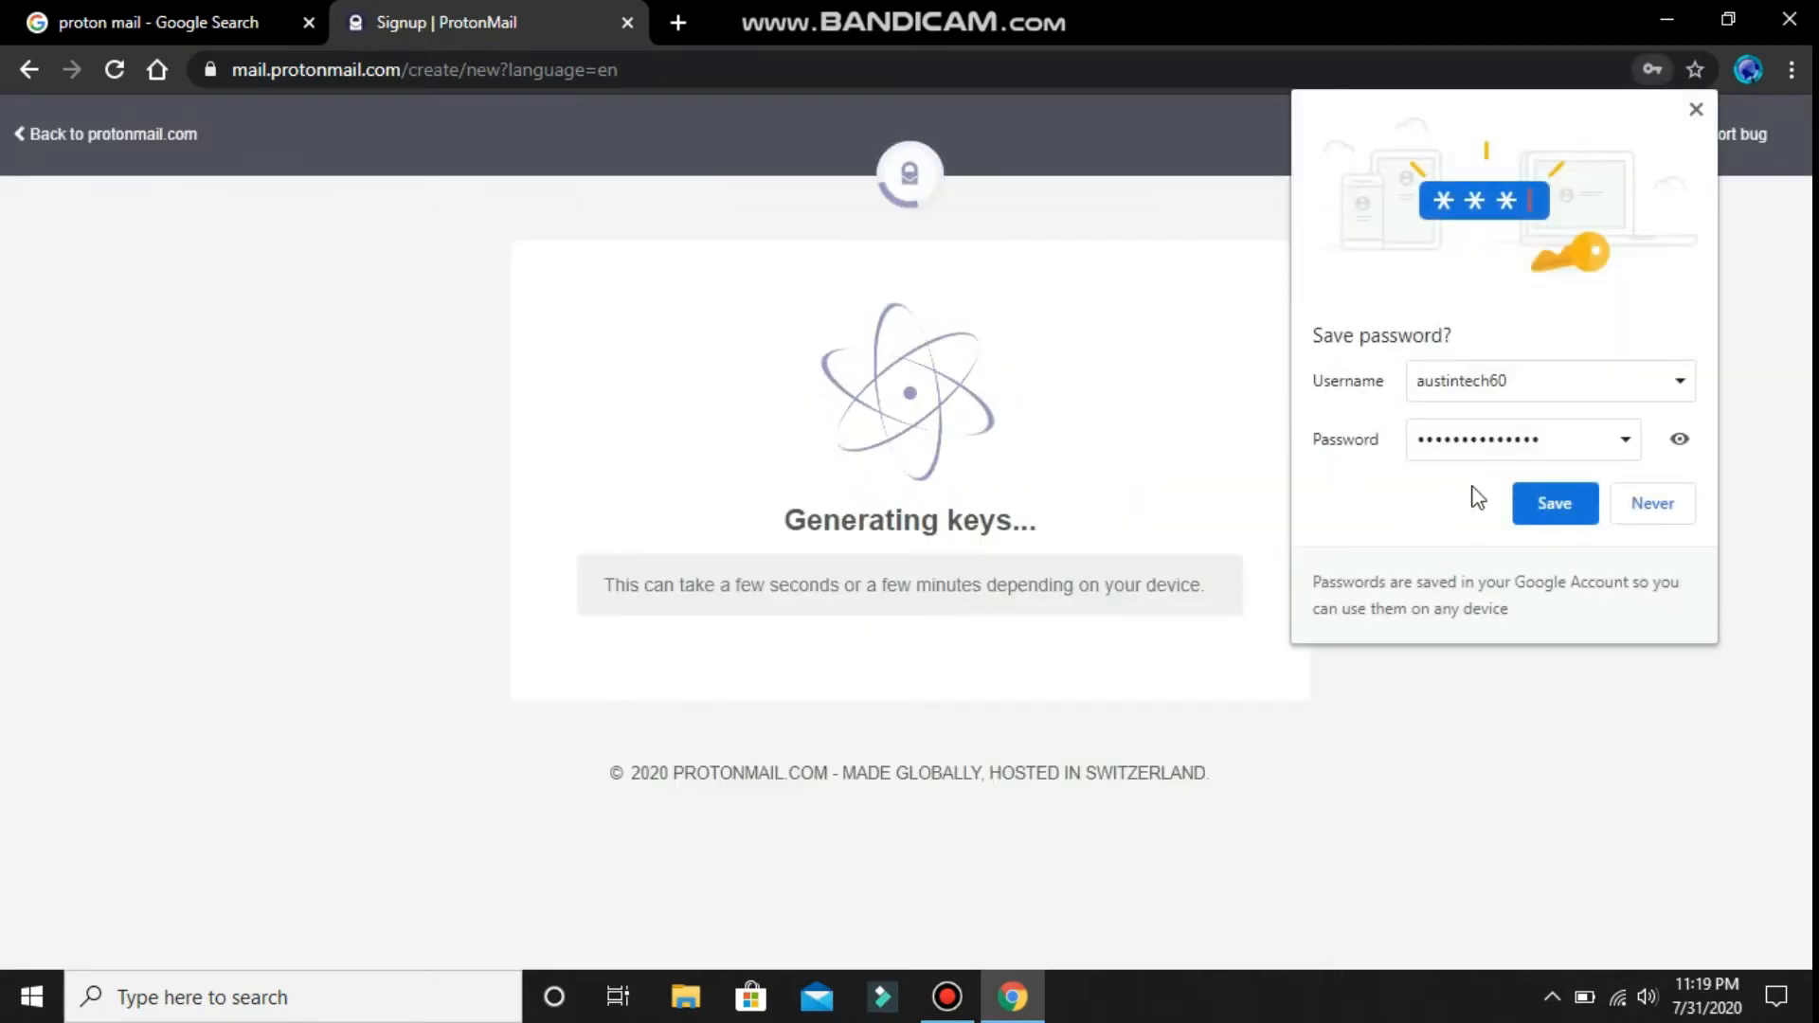
{"action": "left_click", "coordinate": [1670, 512]}
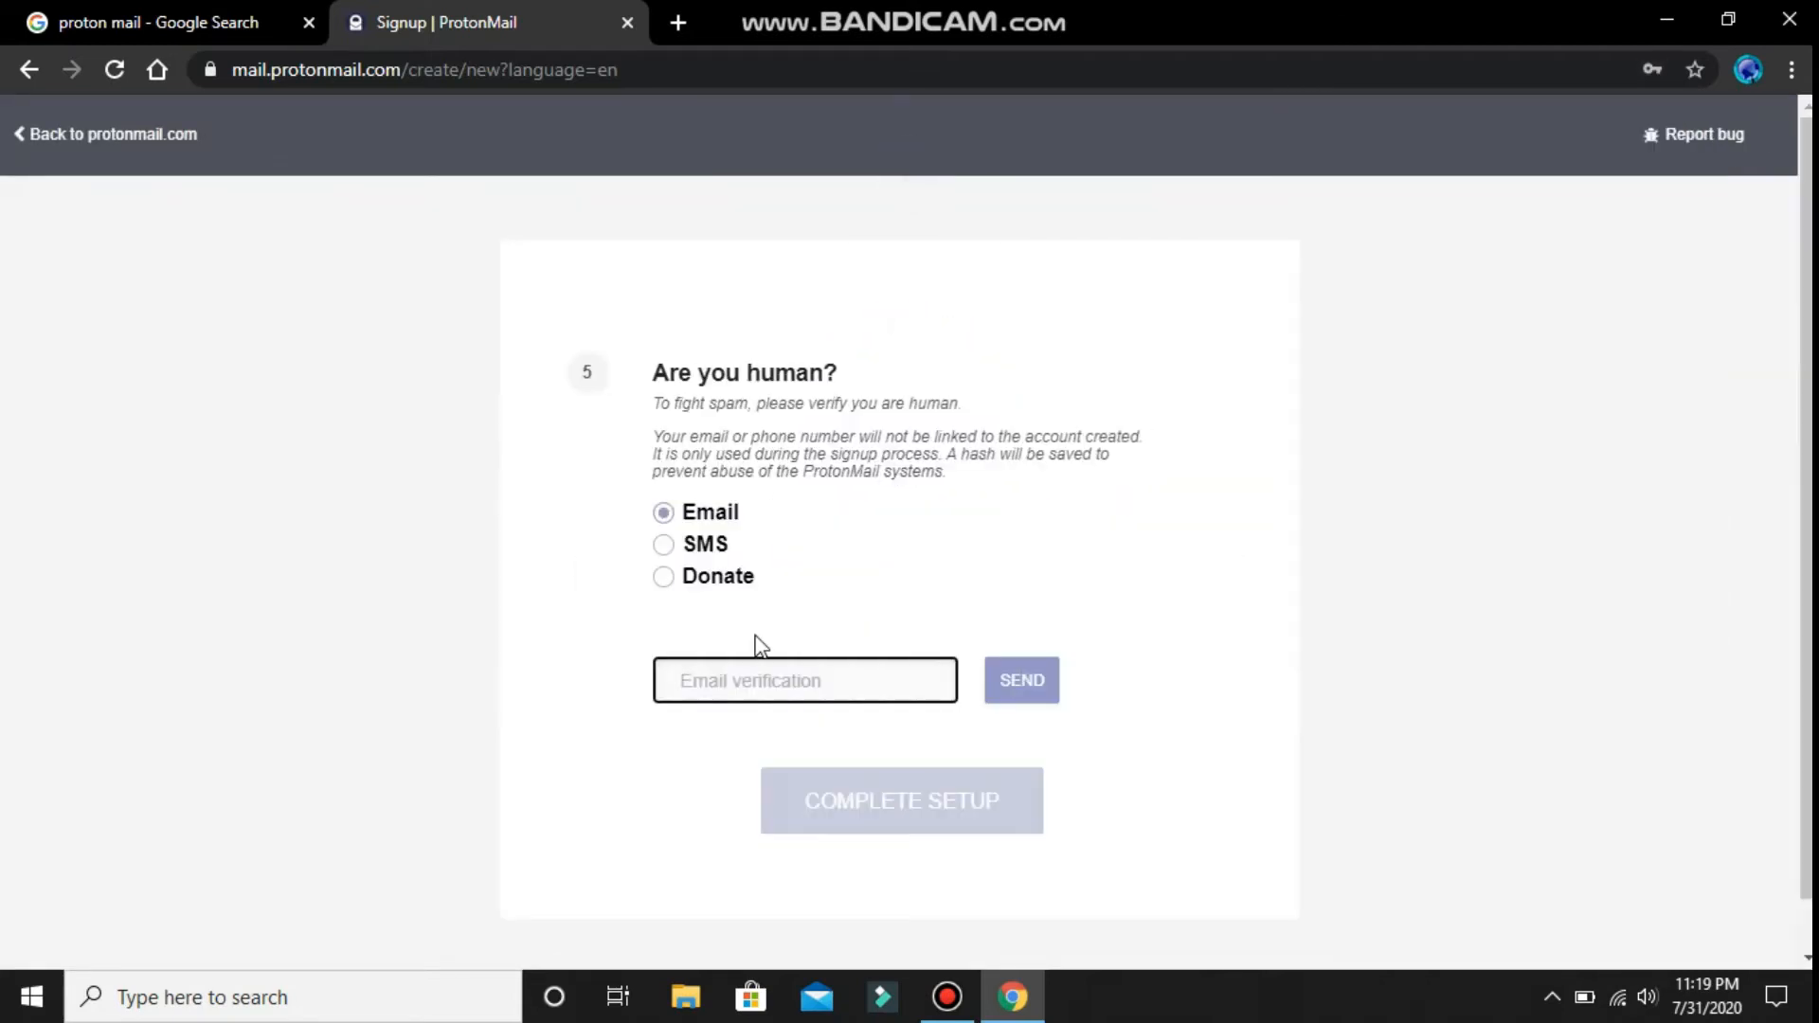
- Verify by SMS with an India phone number and complete account creation
{"action": "left_click", "coordinate": [728, 549]}
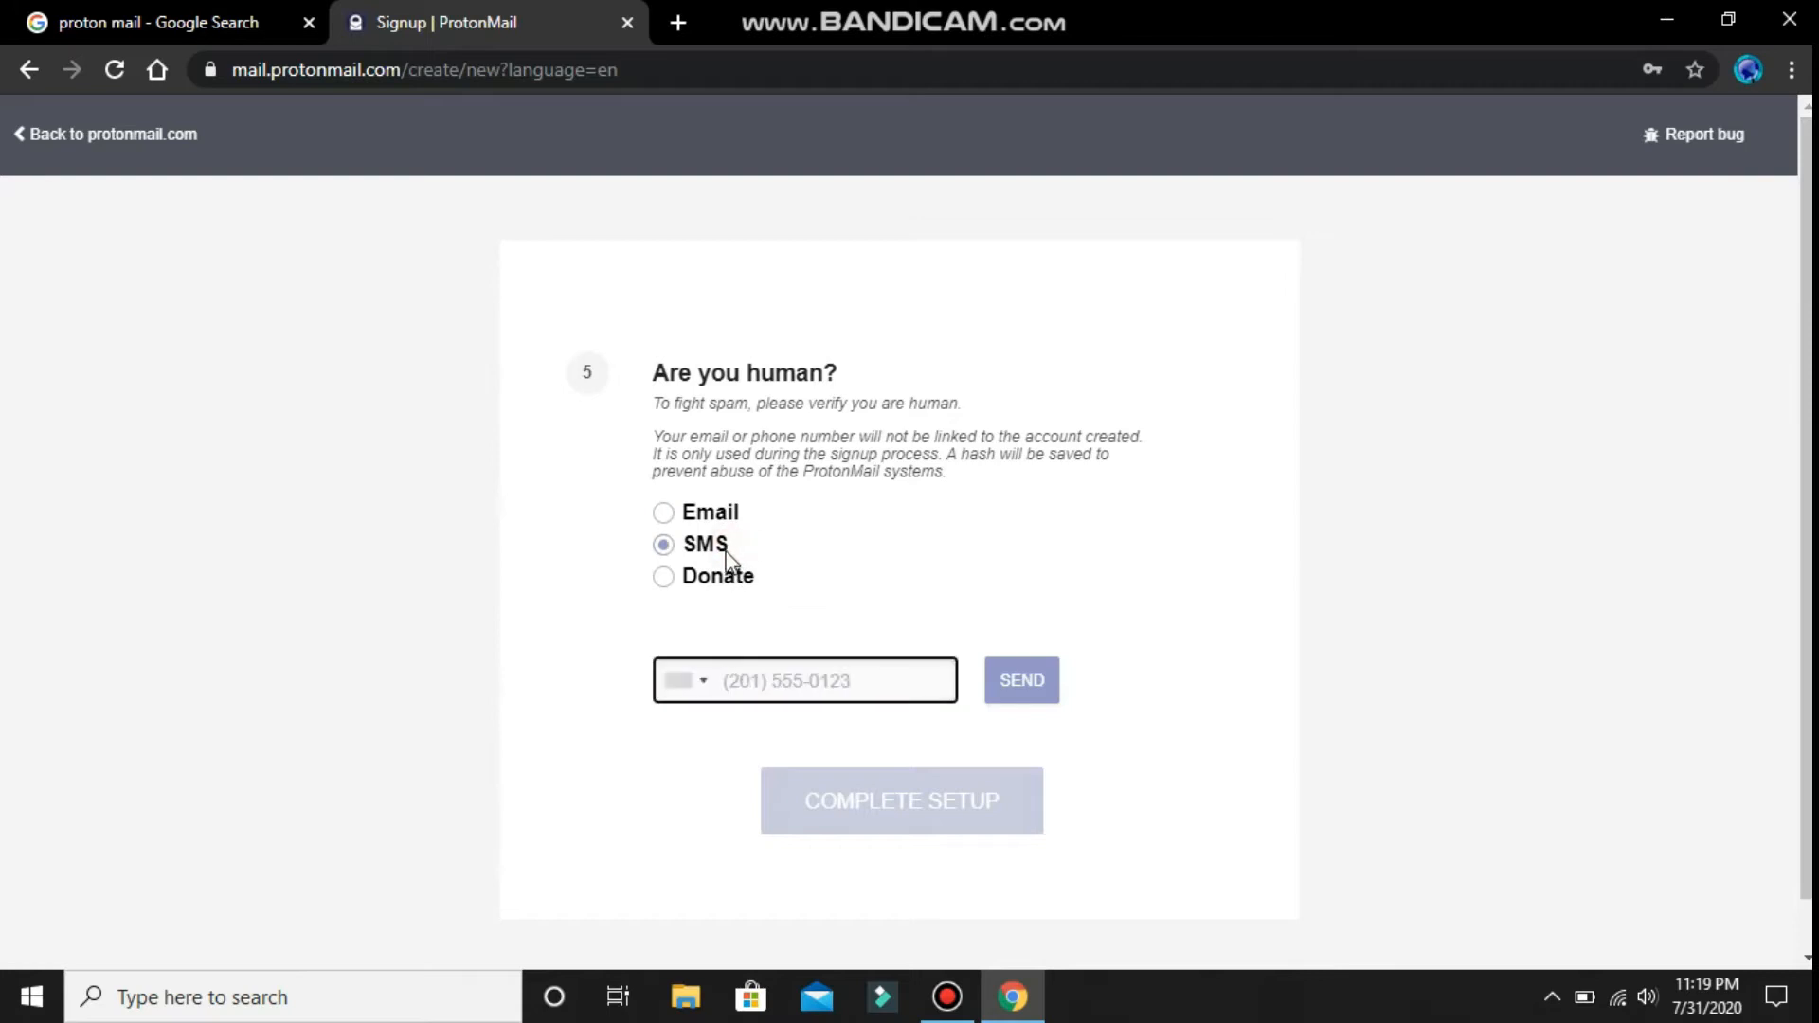
{"action": "left_click", "coordinate": [702, 696]}
{"action": "scroll", "coordinate": [757, 500], "scroll_direction": "down", "scroll_amount": 20}
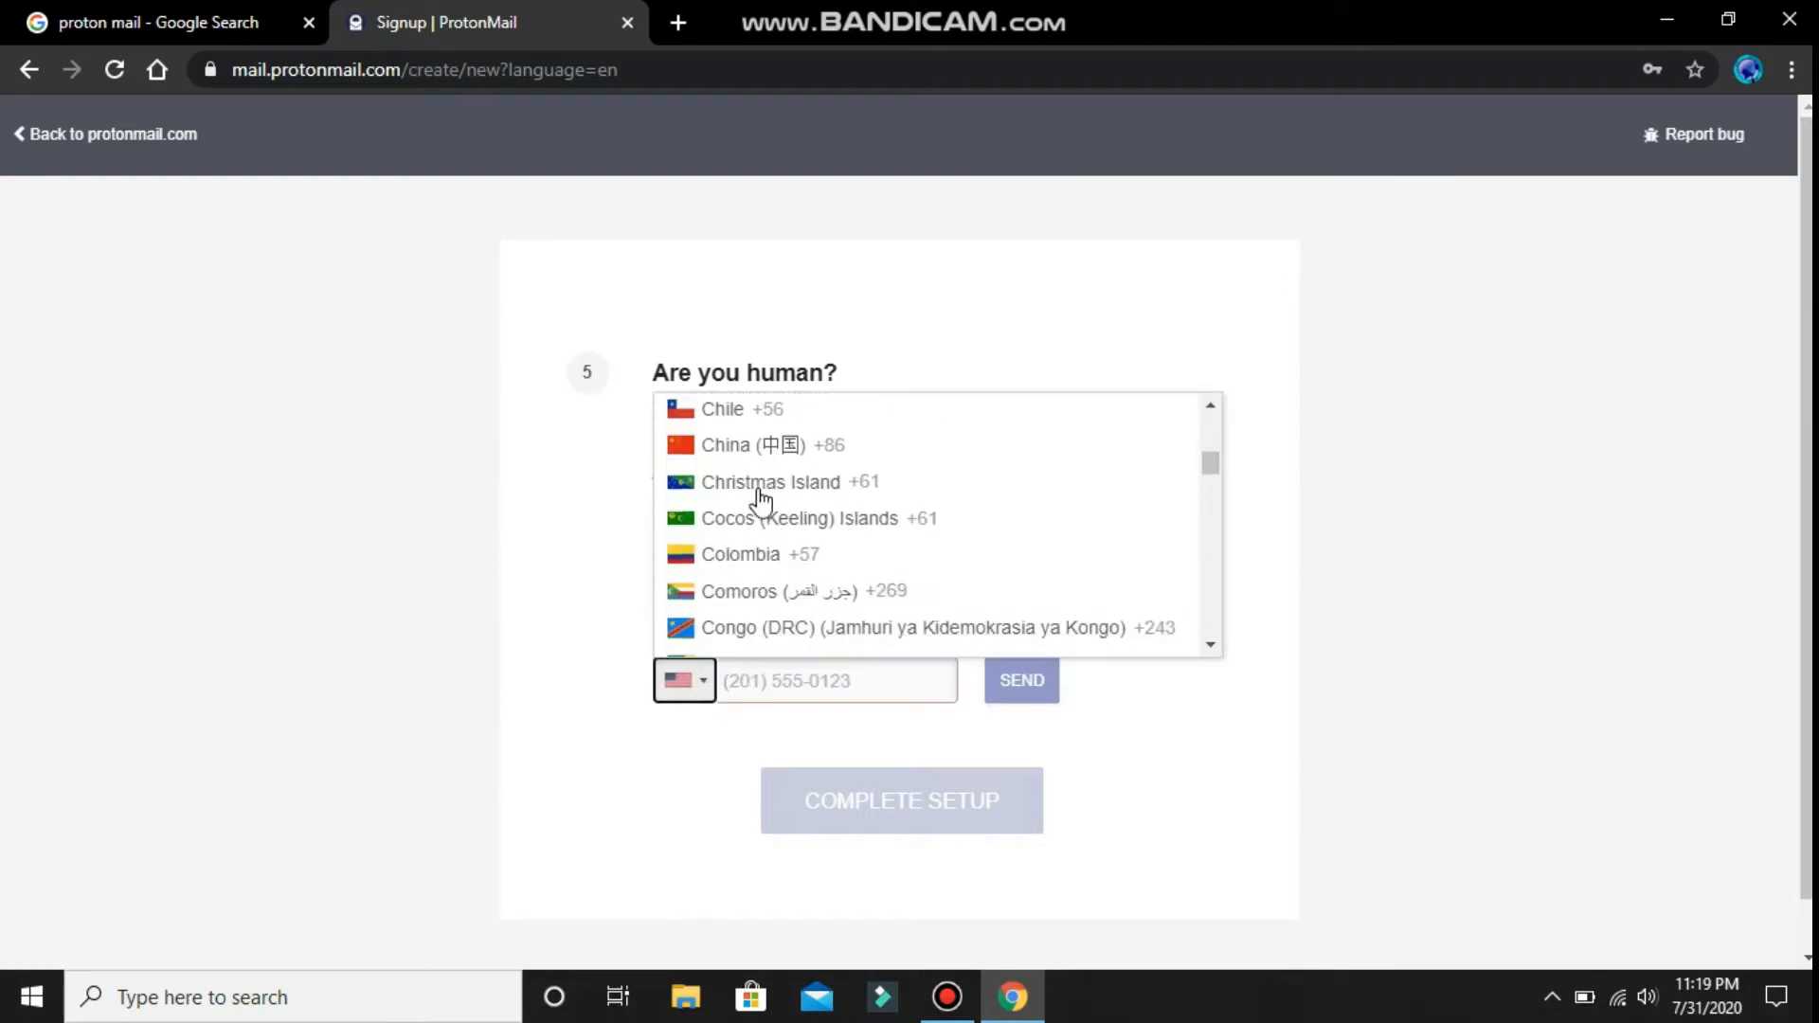
{"action": "scroll", "coordinate": [749, 509], "scroll_direction": "up", "scroll_amount": 15}
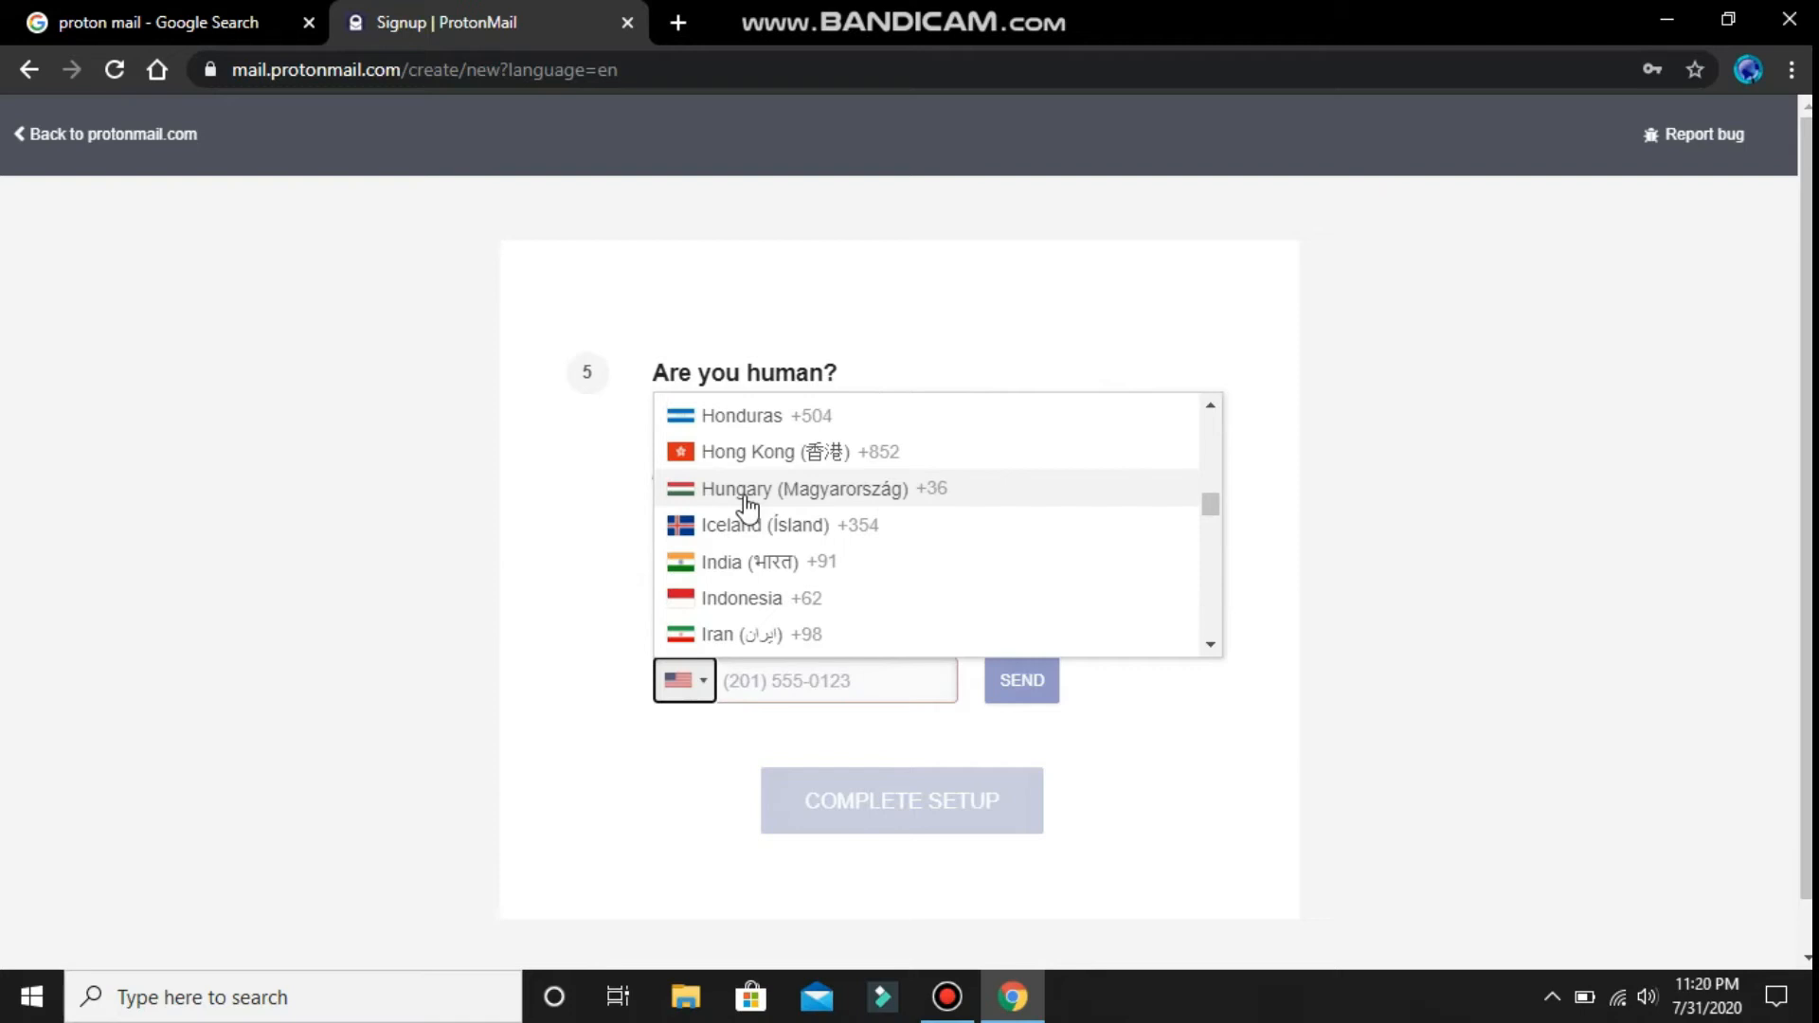
{"action": "left_click", "coordinate": [750, 560]}
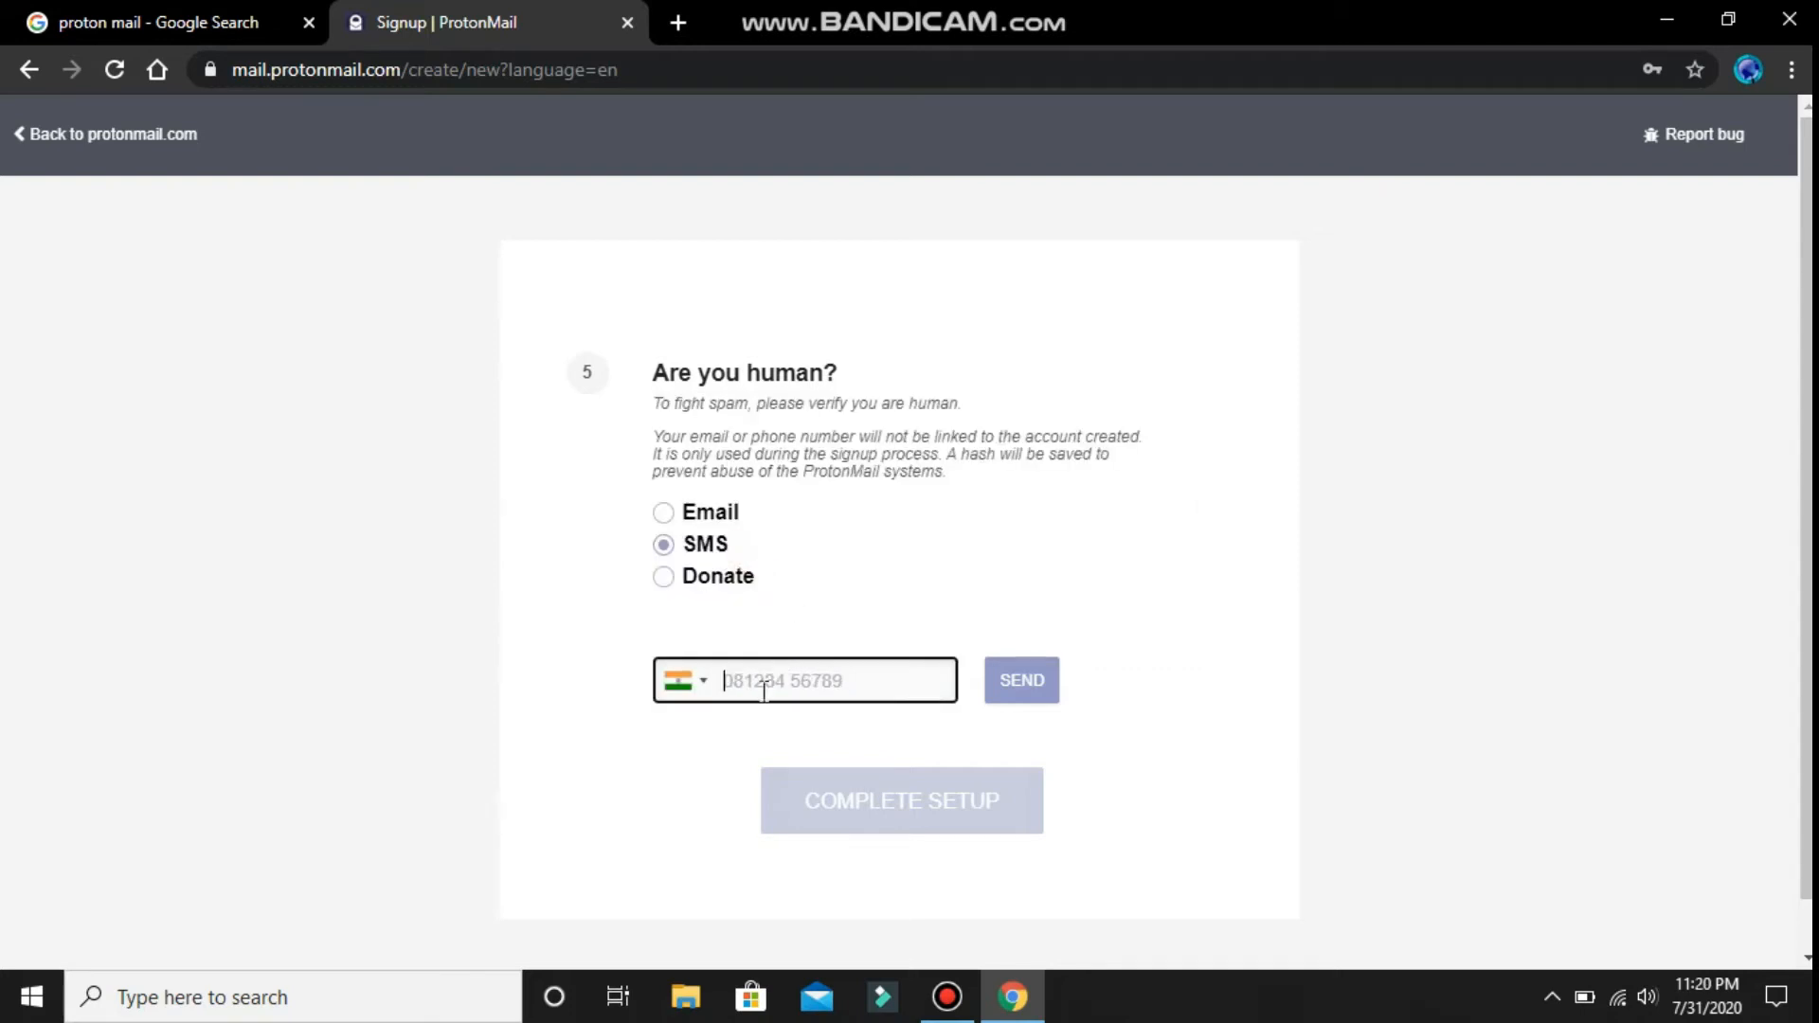
{"action": "type", "text": "9"}
{"action": "type", "text": "888"}
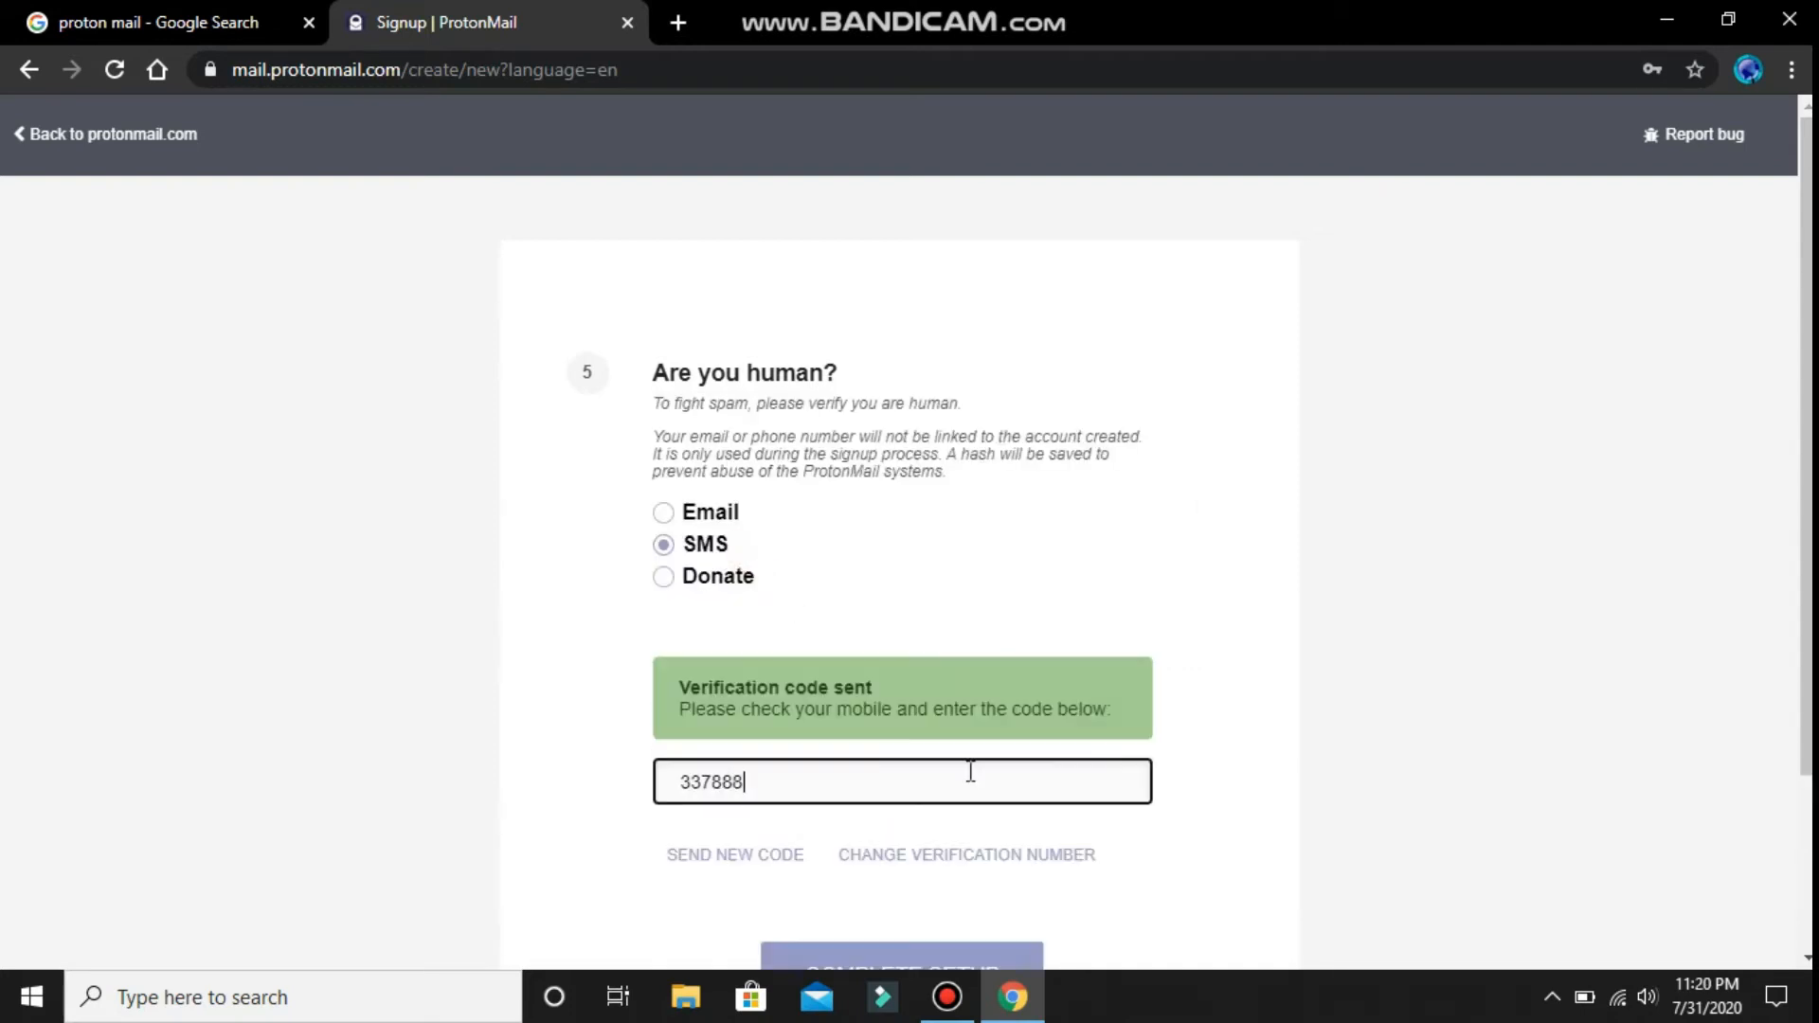
{"action": "scroll", "coordinate": [970, 771], "scroll_direction": "down", "scroll_amount": 3}
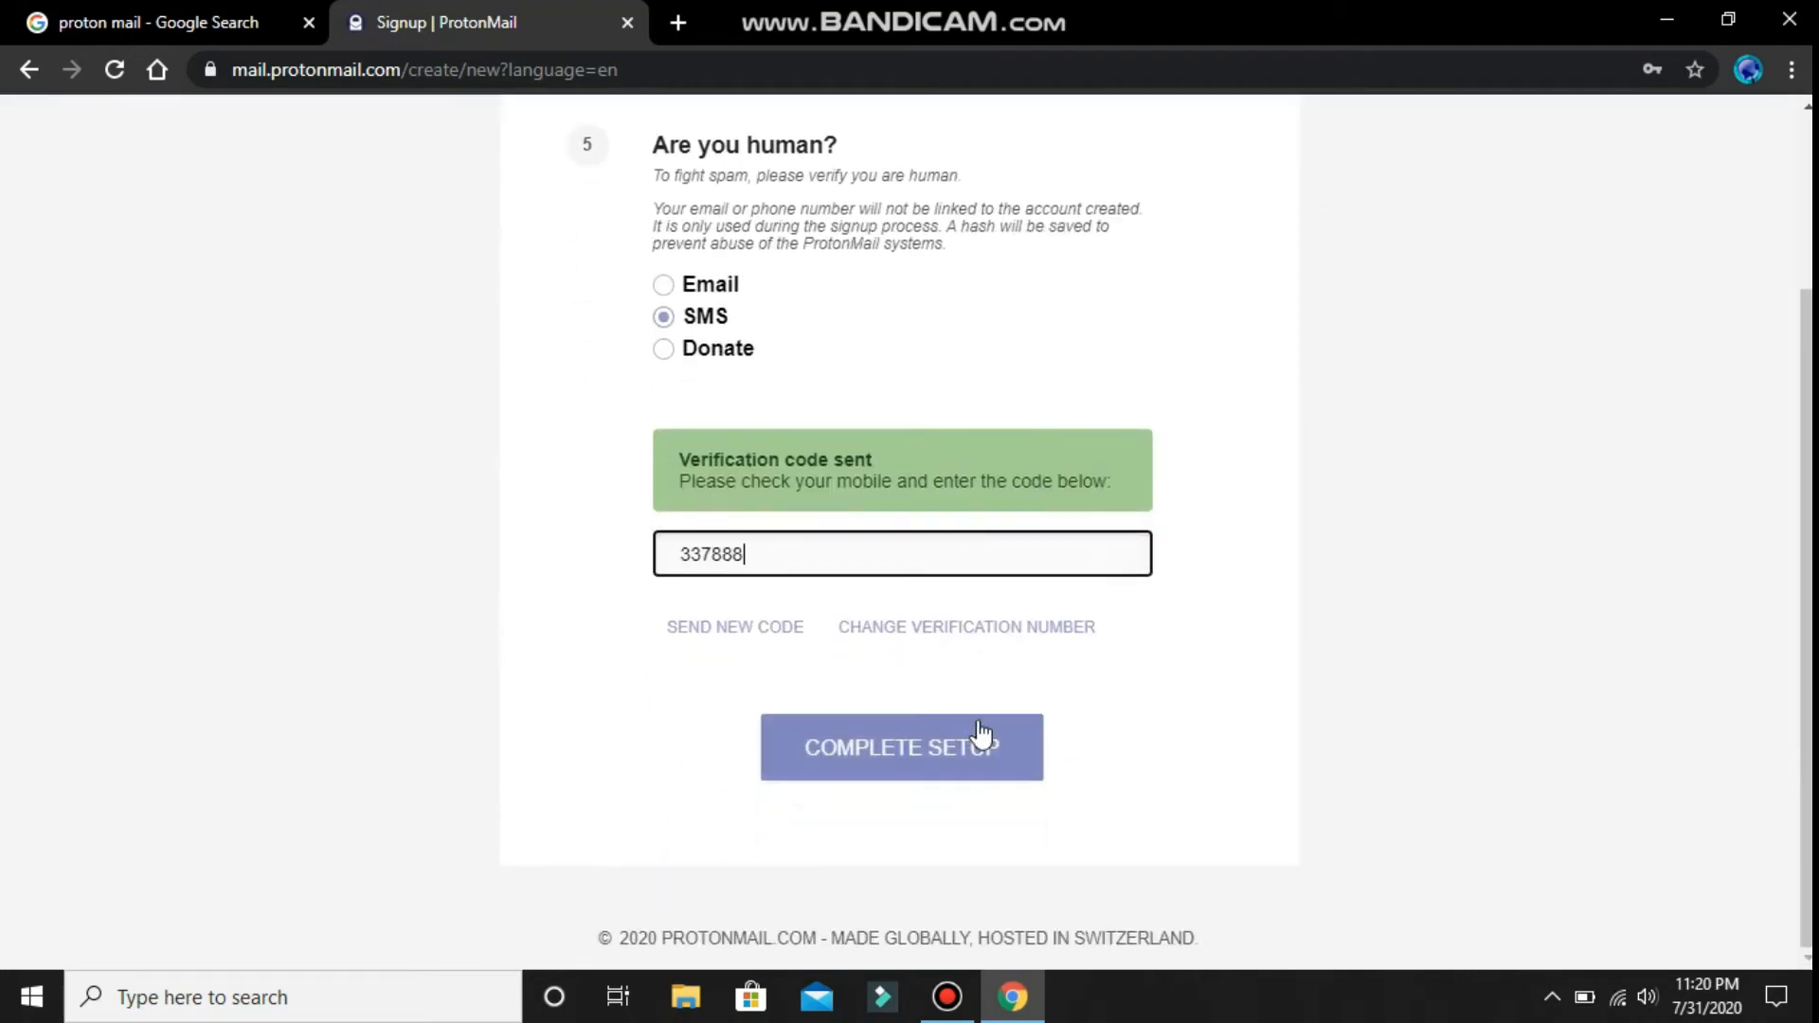
{"action": "left_click", "coordinate": [971, 743]}
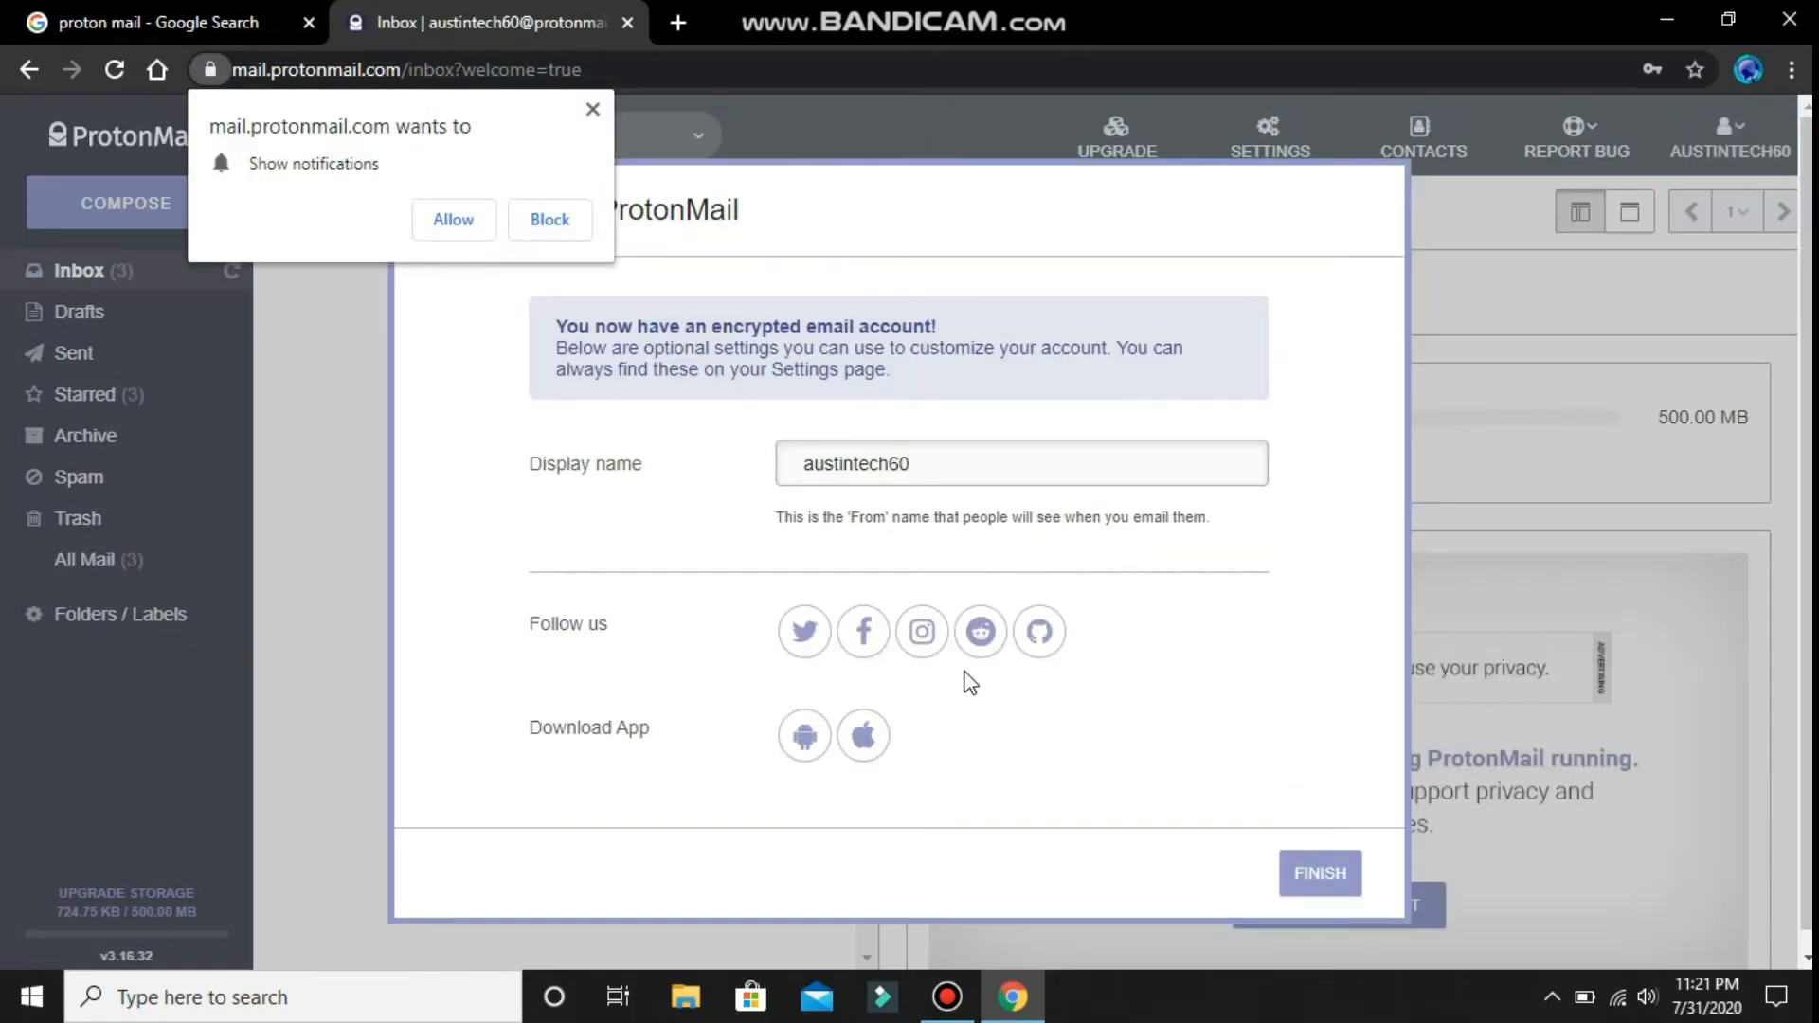
- Block the notification prompt, finish the welcome settings, and step through and close the tutorial tips
{"action": "left_click", "coordinate": [594, 110]}
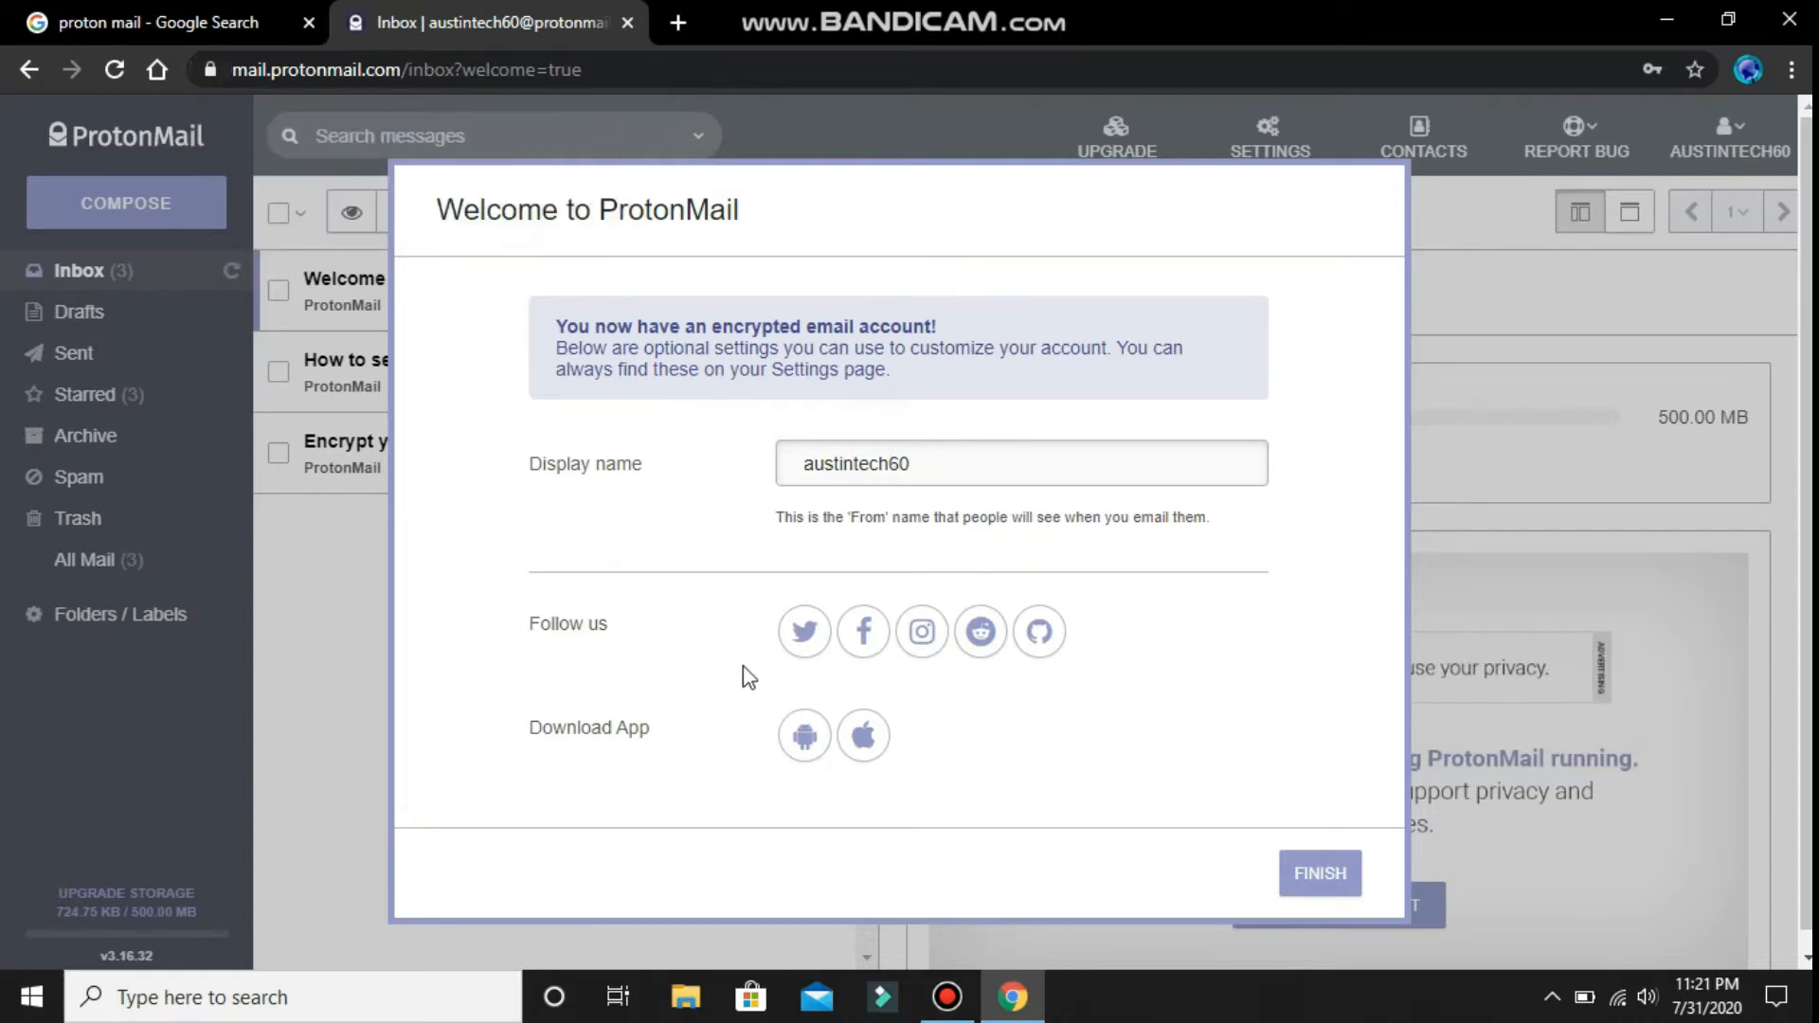
{"action": "left_click_drag", "start_coordinate": [555, 323], "coordinate": [1205, 413]}
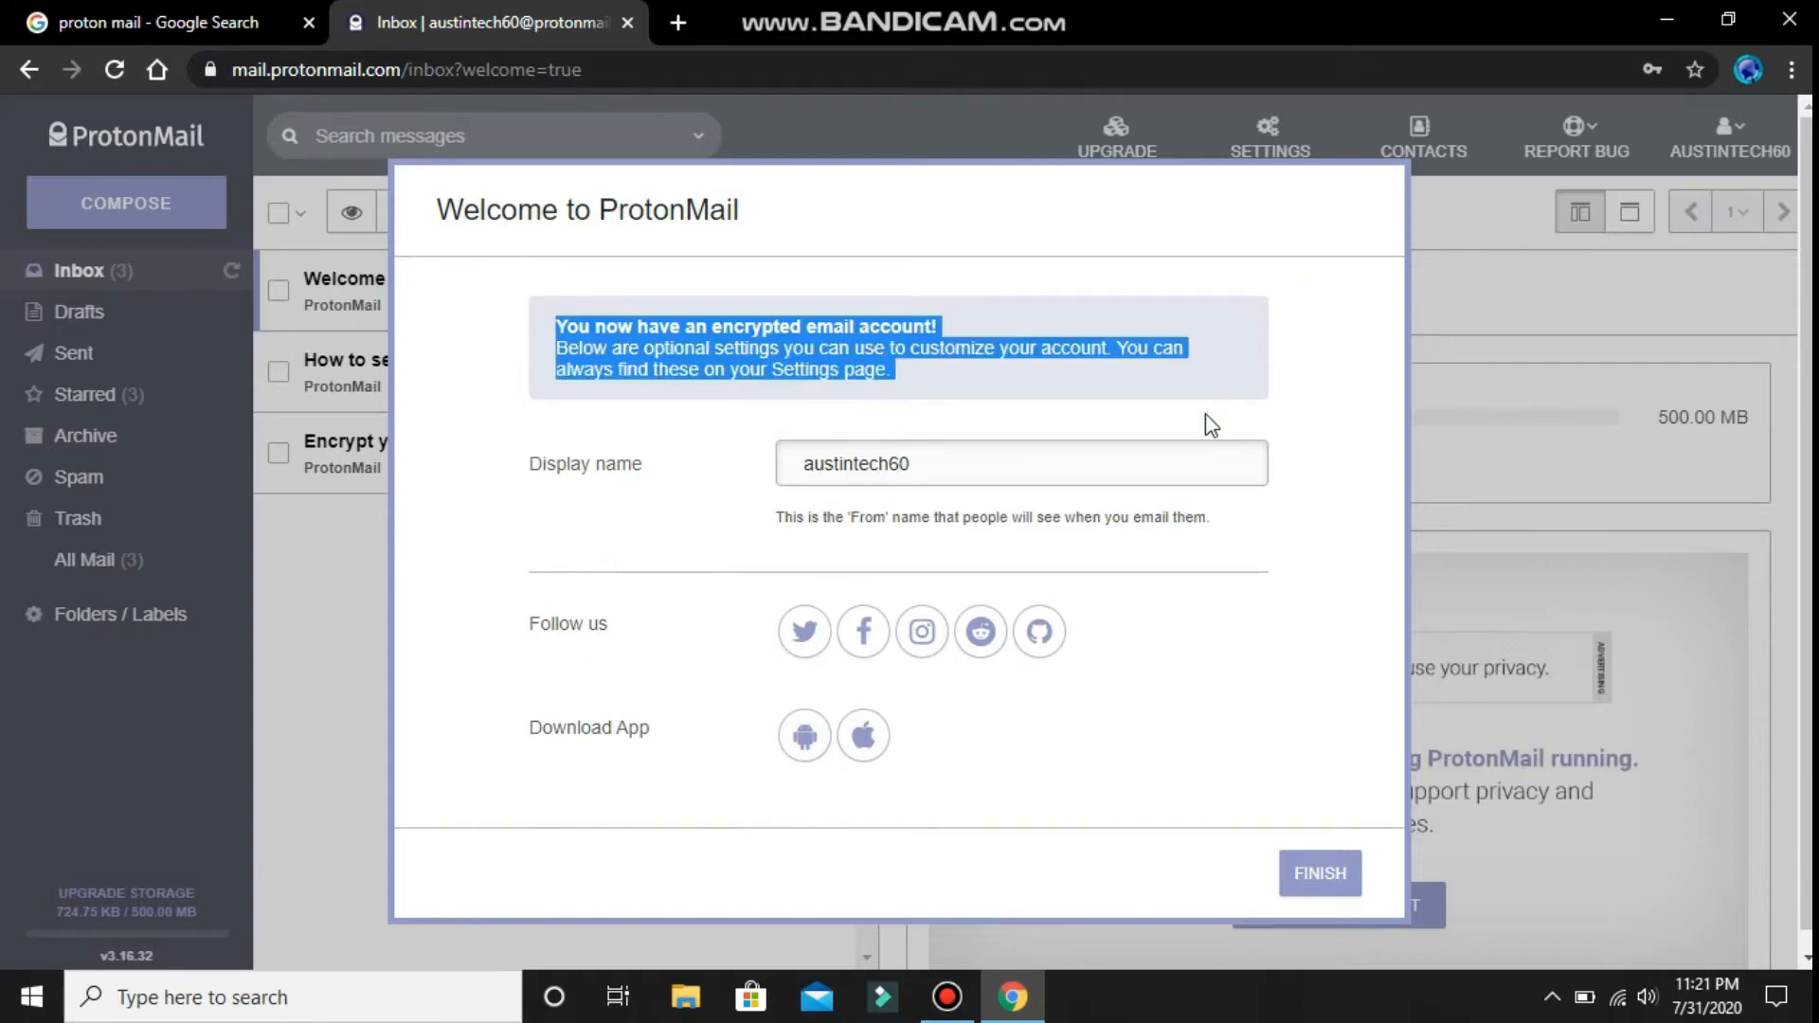
{"action": "left_click", "coordinate": [964, 484]}
{"action": "left_click", "coordinate": [1345, 886]}
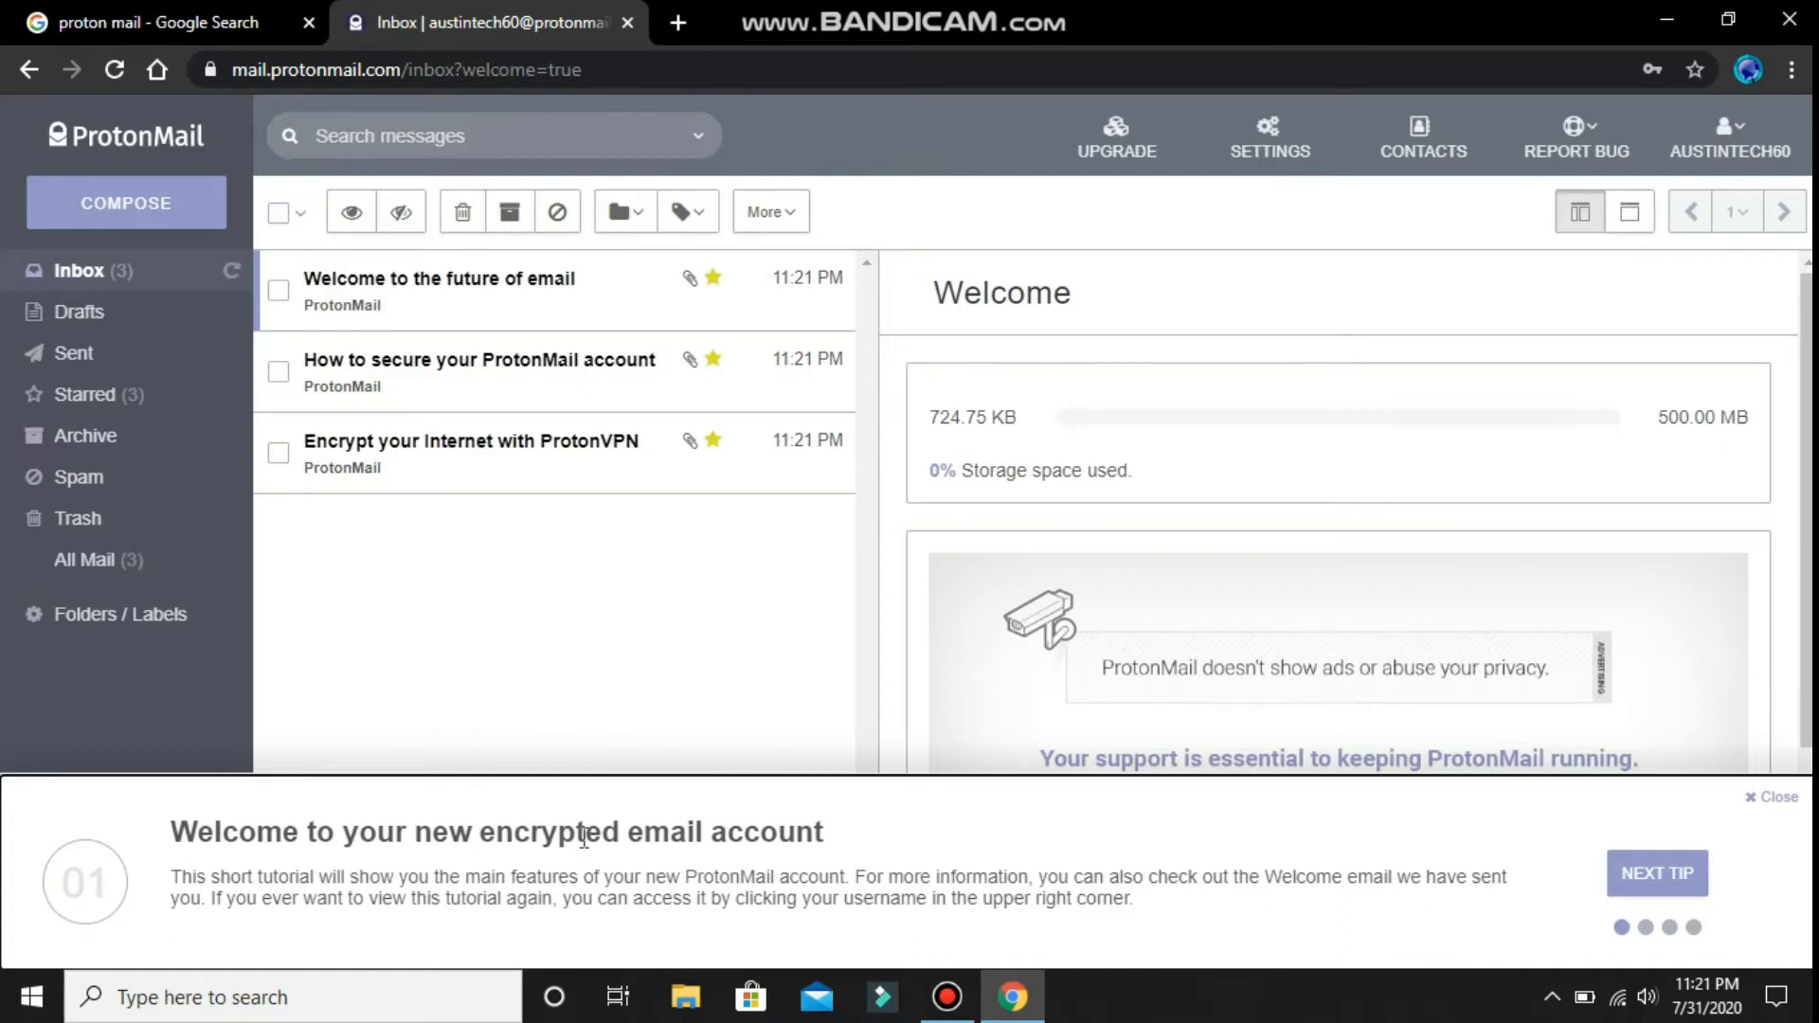
{"action": "left_click", "coordinate": [1671, 885]}
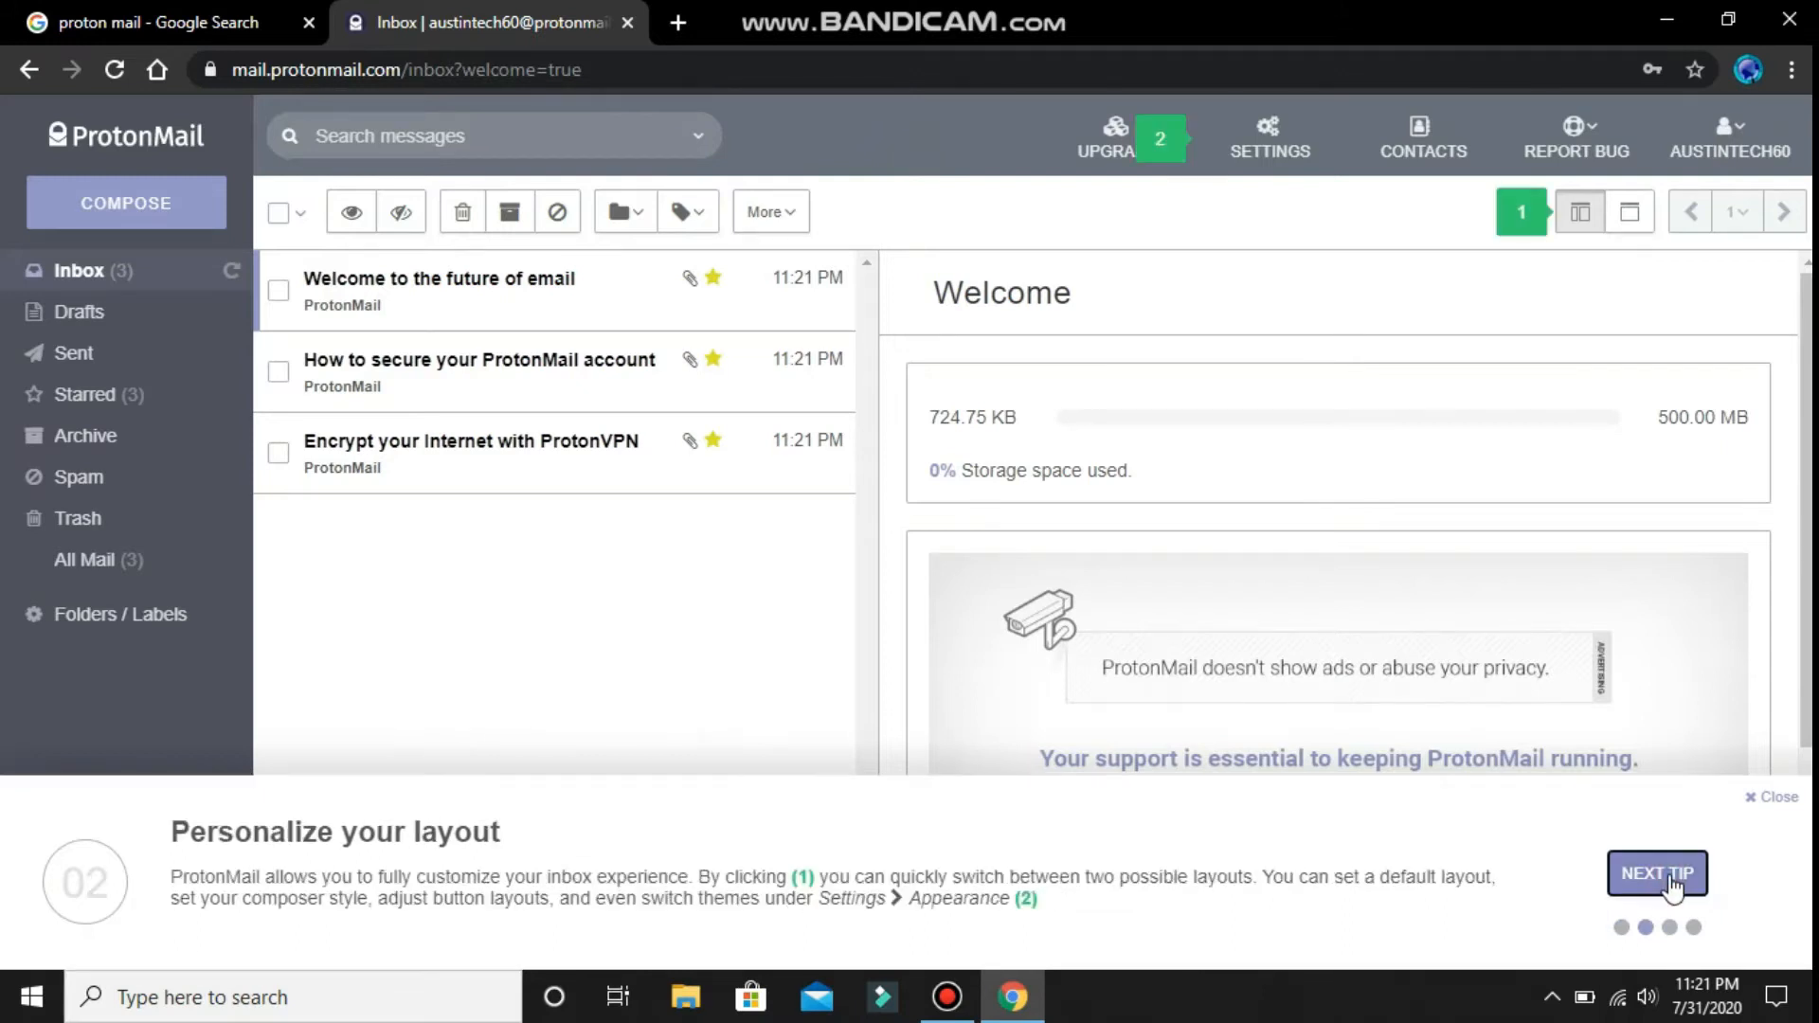
{"action": "left_click", "coordinate": [1671, 885]}
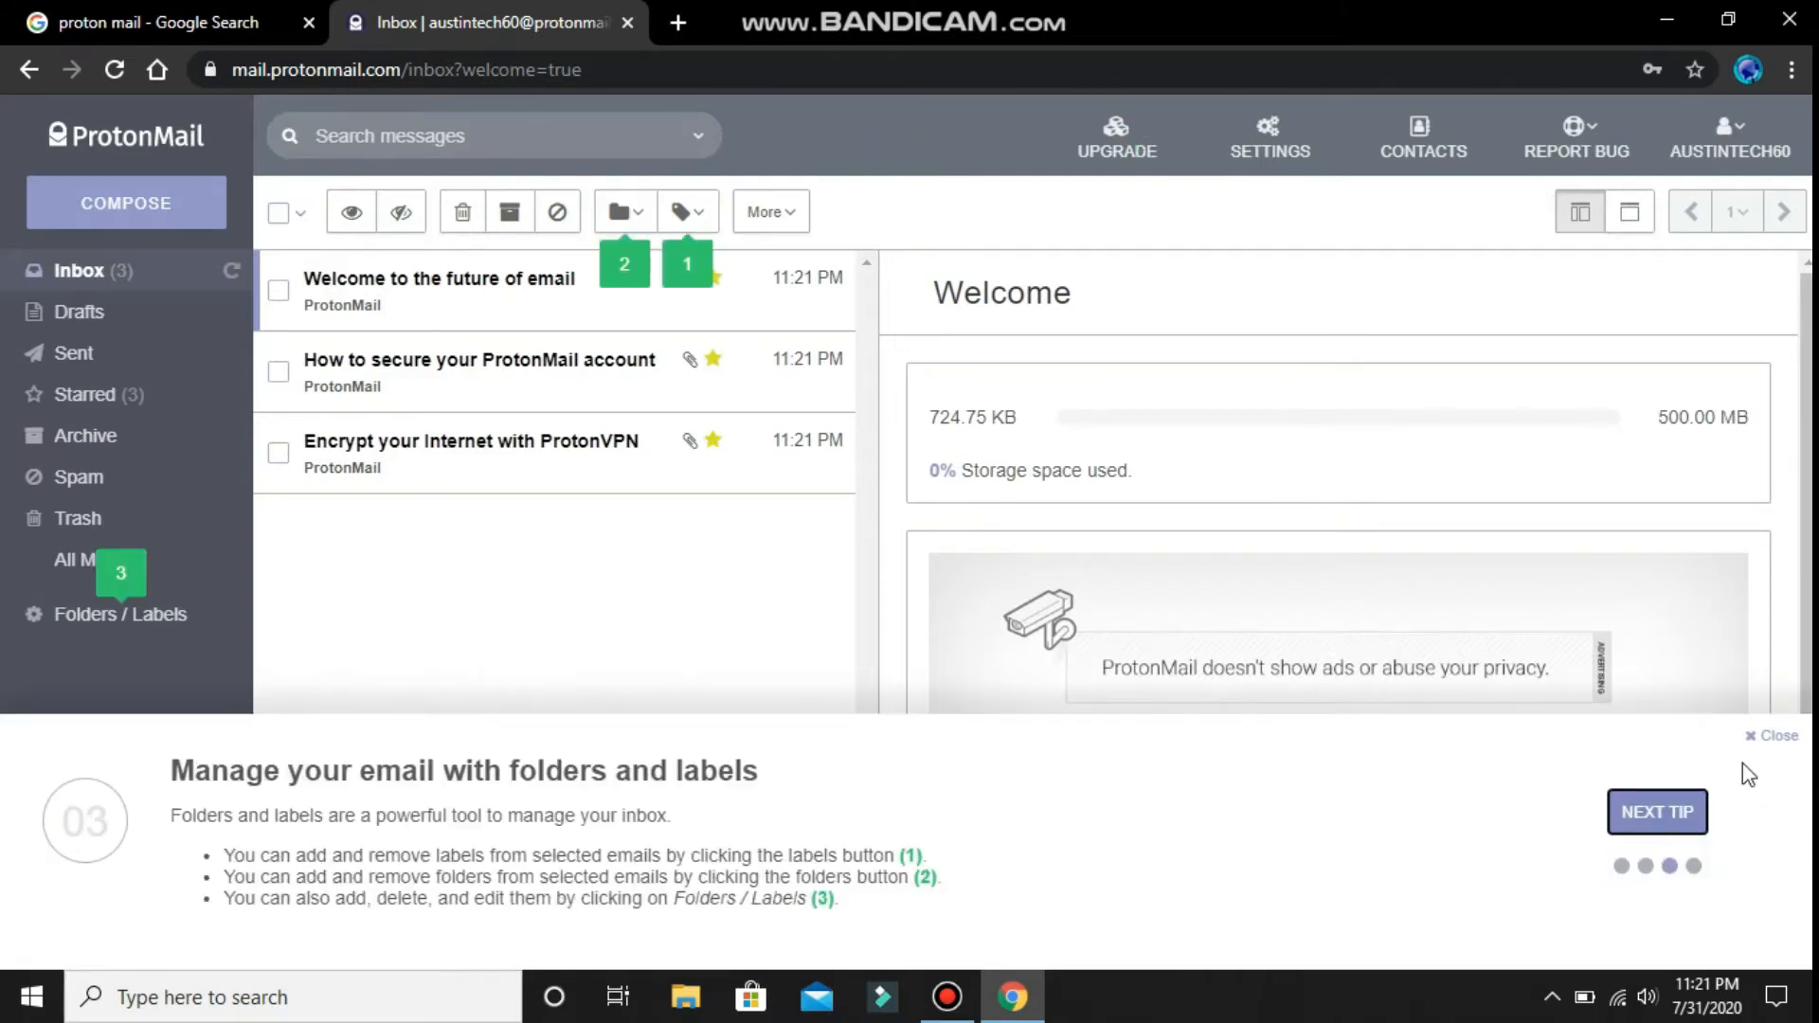
{"action": "left_click", "coordinate": [1770, 797]}
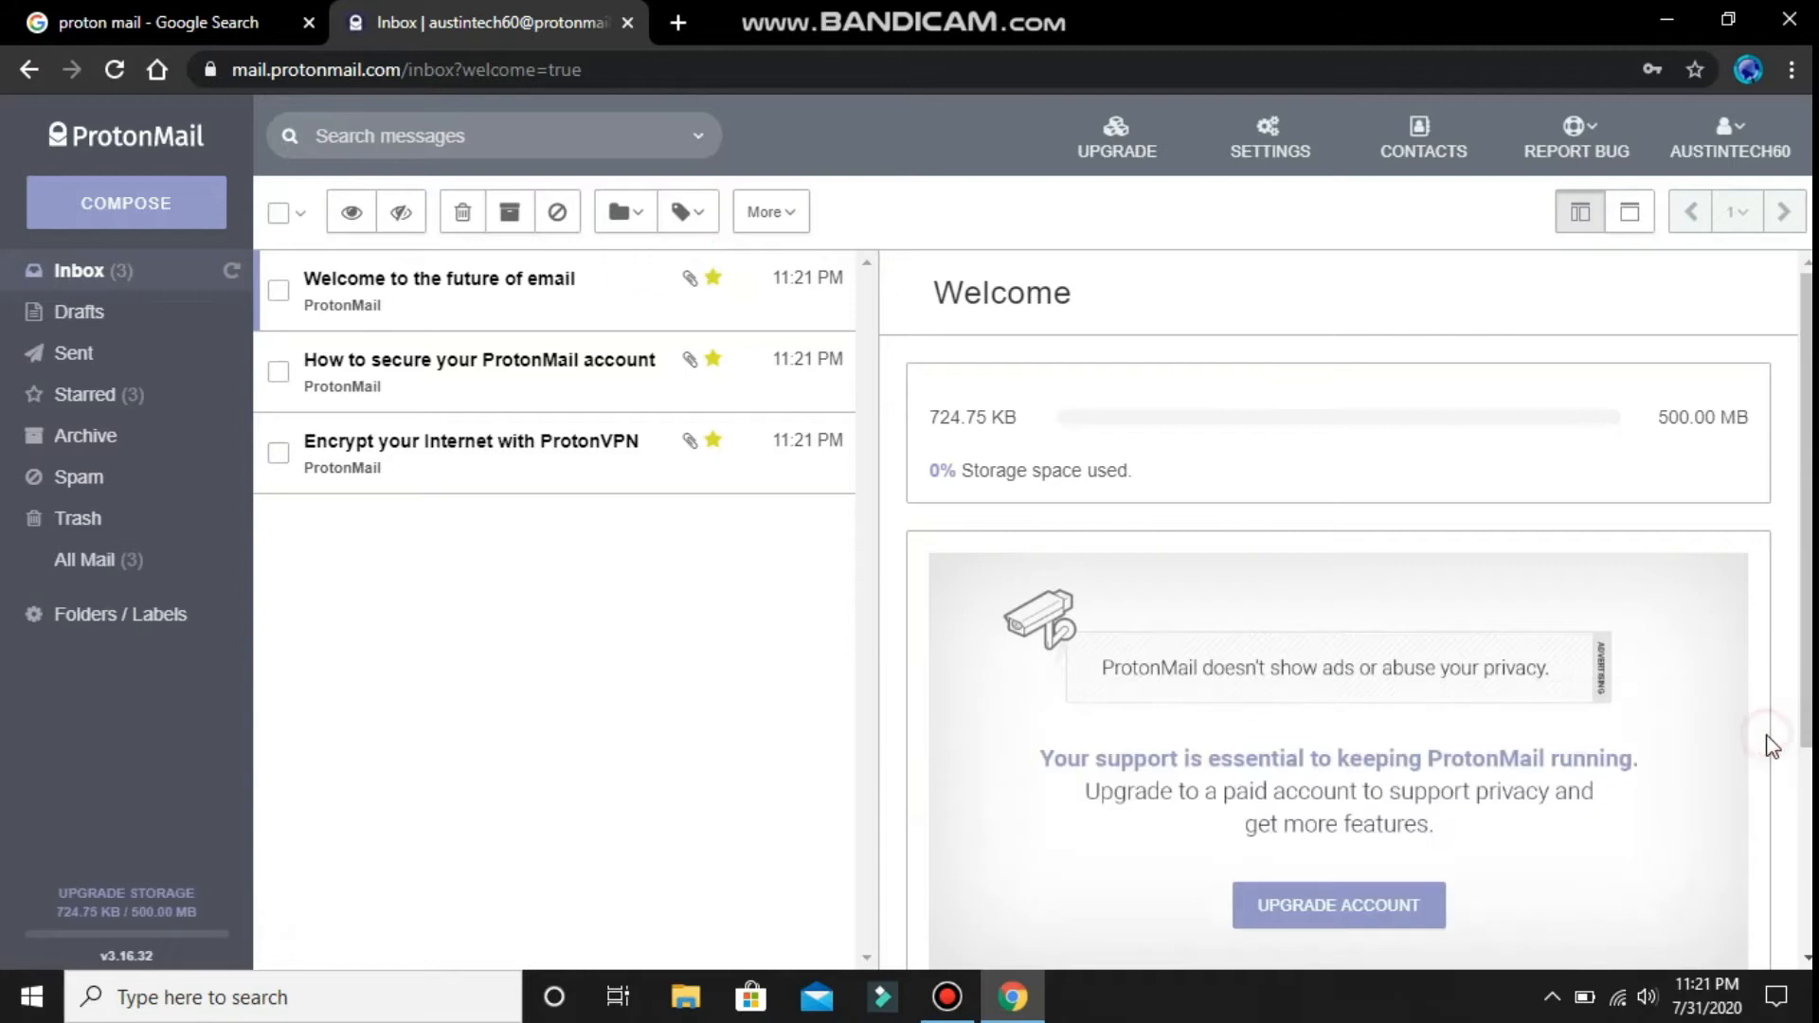
- Open the 'Encrypt your Internet with ProtonVPN' email and read through it
{"action": "left_click", "coordinate": [456, 464]}
{"action": "scroll", "coordinate": [1349, 504], "scroll_direction": "down", "scroll_amount": 12}
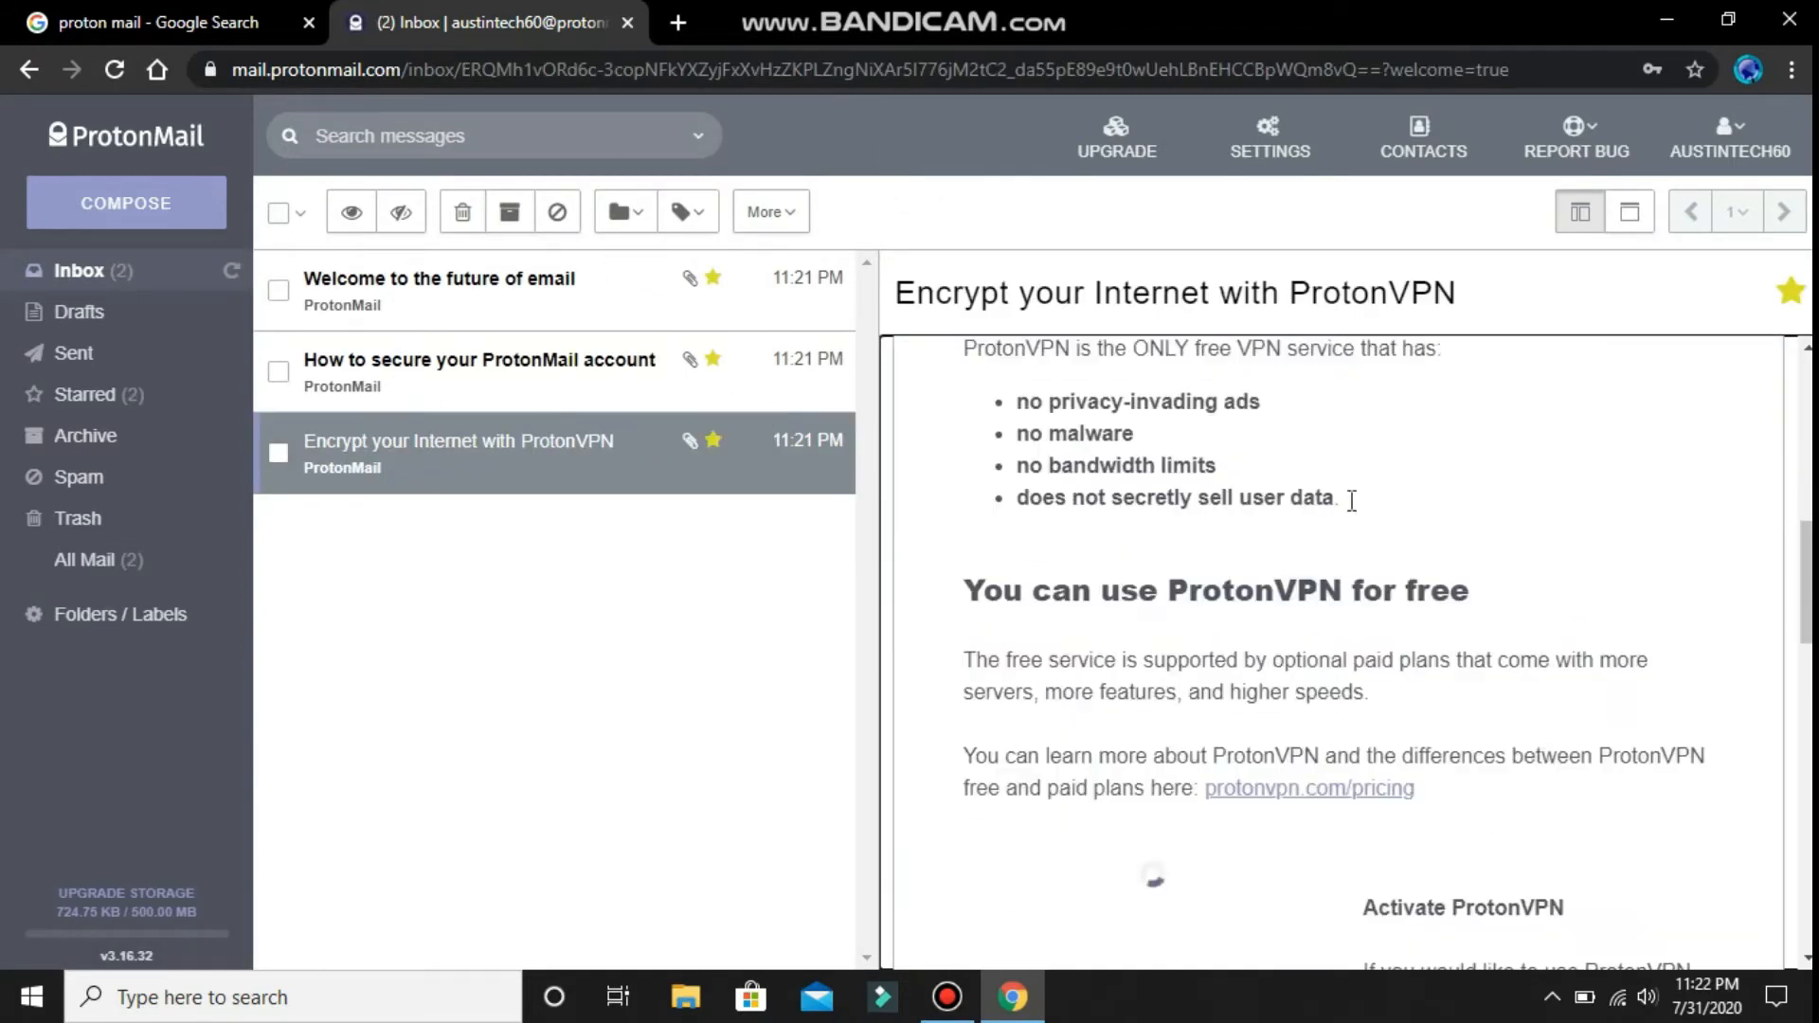
{"action": "scroll", "coordinate": [1340, 497], "scroll_direction": "up", "scroll_amount": 6}
{"action": "left_click_drag", "start_coordinate": [966, 723], "coordinate": [1255, 743]}
{"action": "scroll", "coordinate": [1201, 644], "scroll_direction": "down", "scroll_amount": 2}
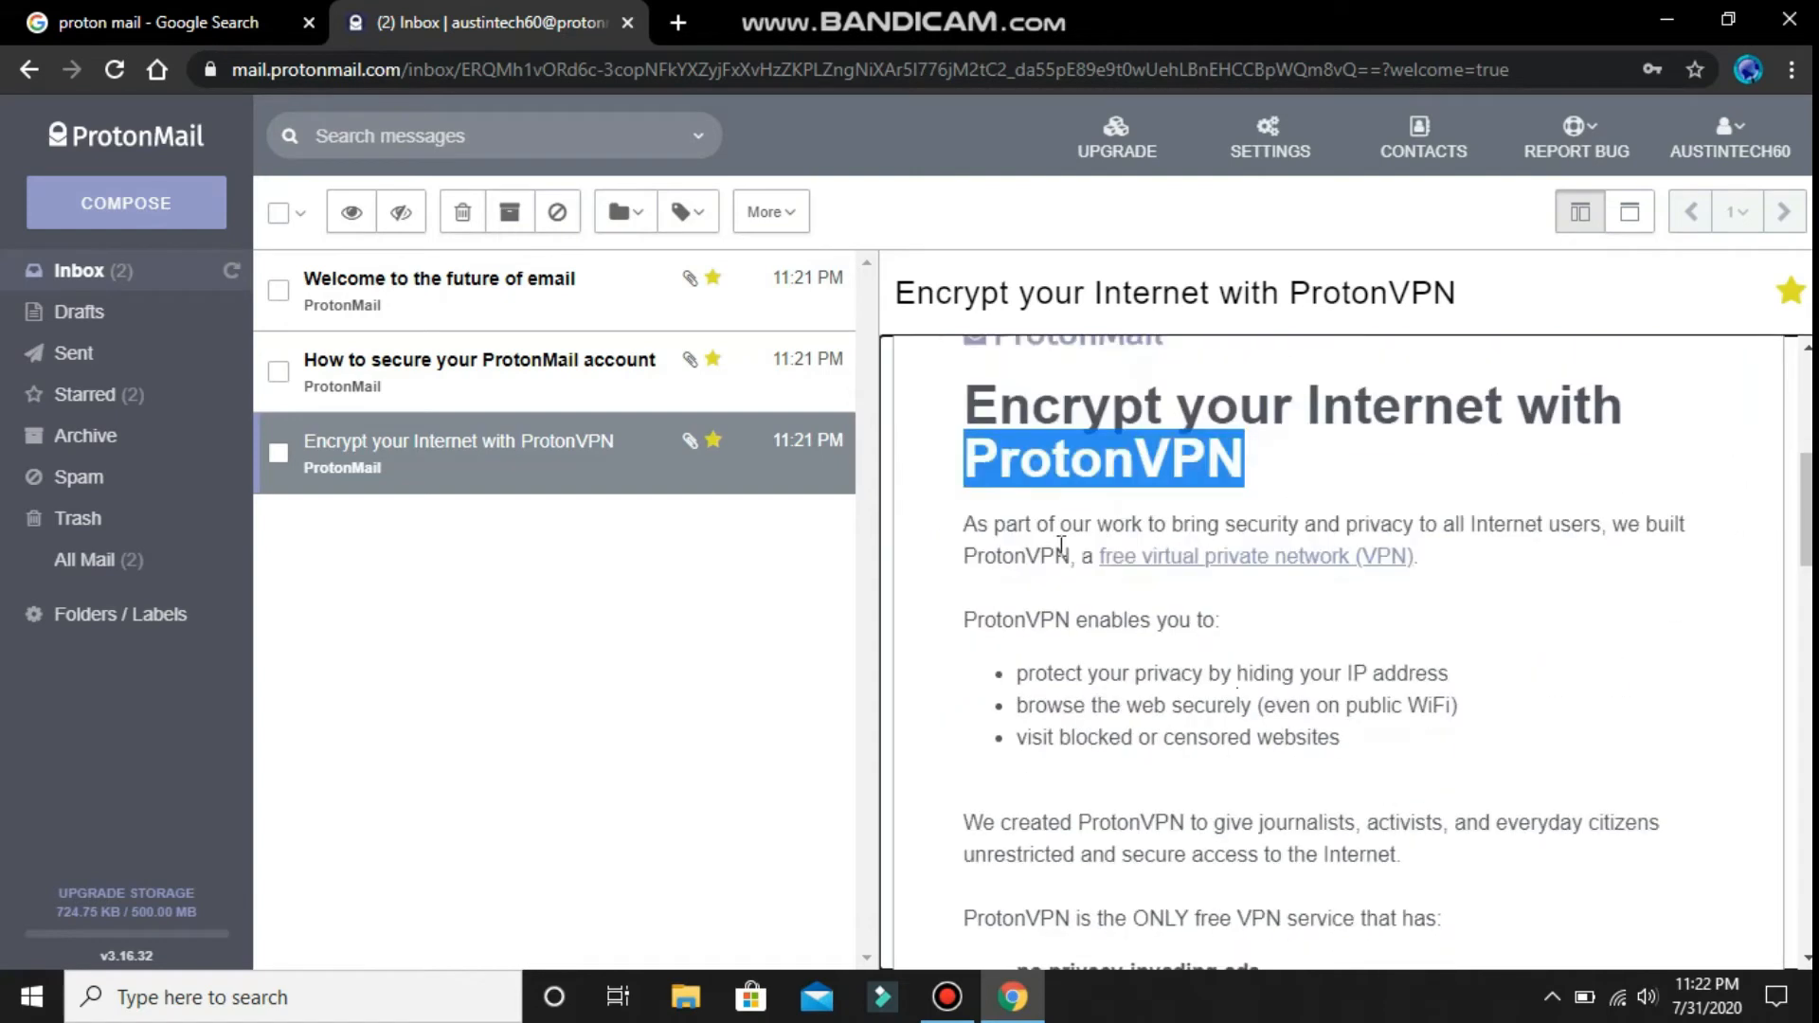
{"action": "left_click_drag", "start_coordinate": [964, 530], "coordinate": [1585, 577]}
{"action": "left_click_drag", "start_coordinate": [964, 619], "coordinate": [962, 778]}
{"action": "scroll", "coordinate": [966, 568], "scroll_direction": "down", "scroll_amount": 4}
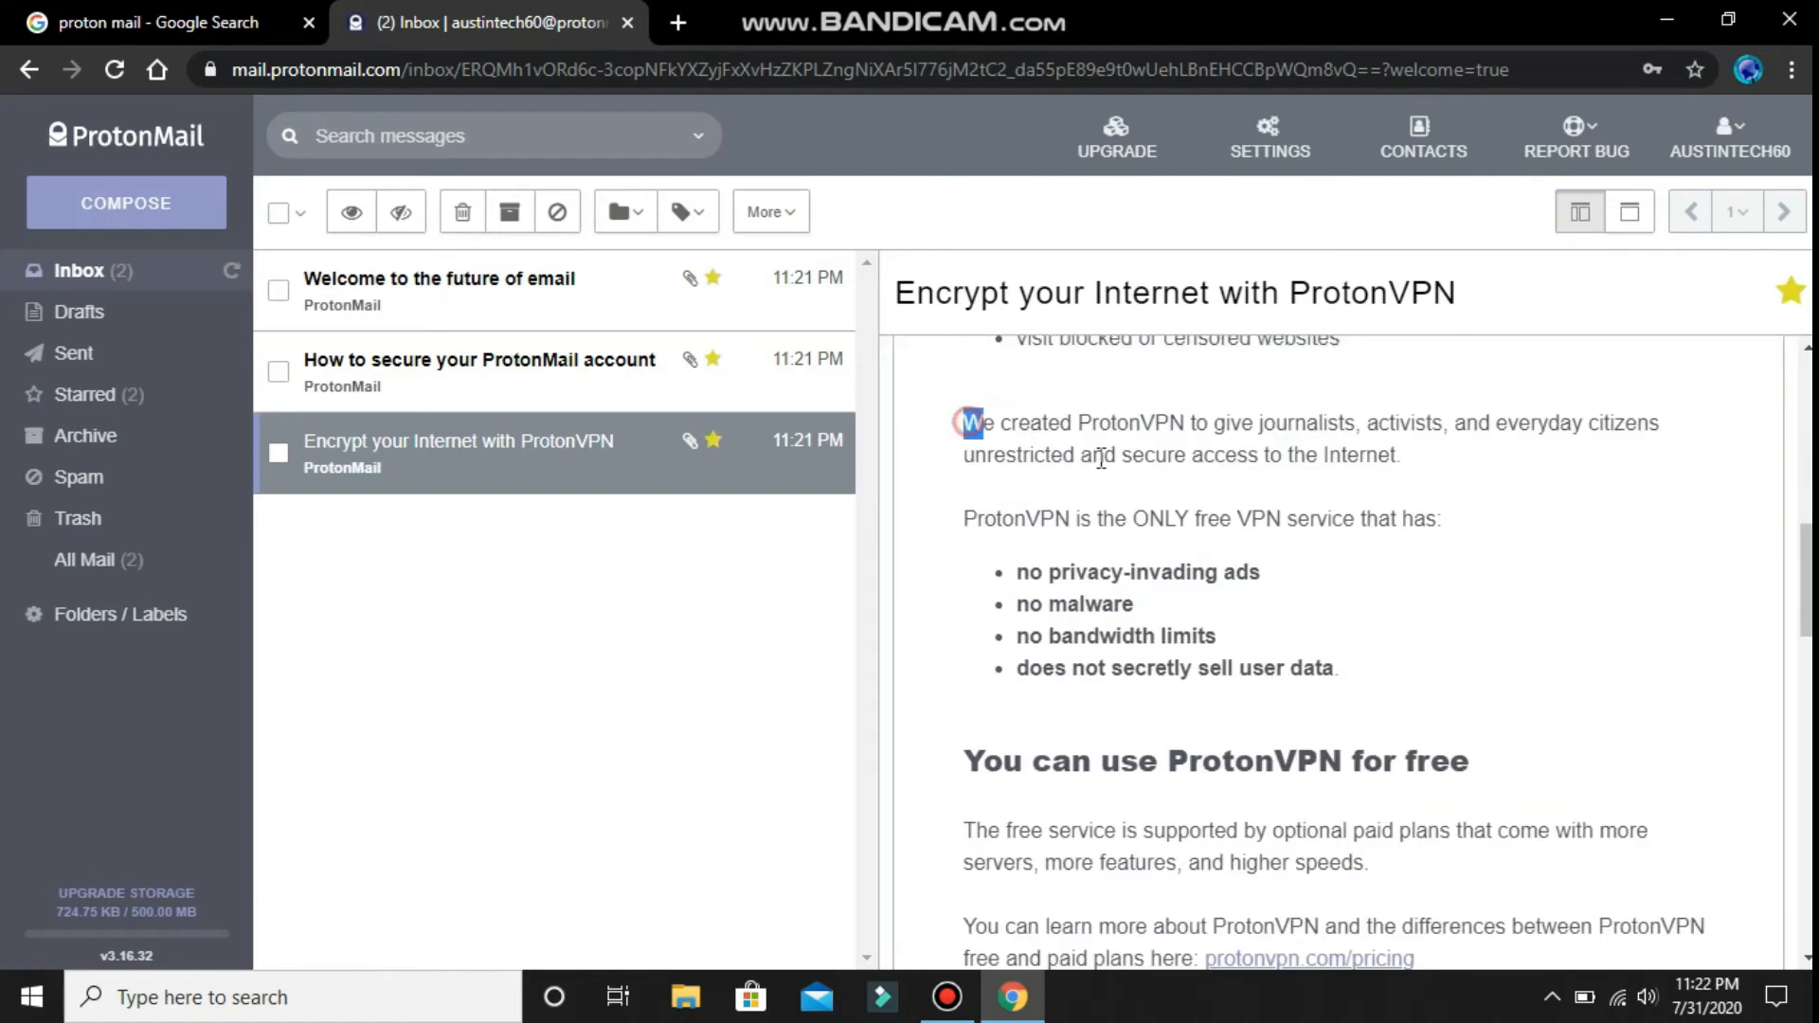
{"action": "left_click_drag", "start_coordinate": [964, 423], "coordinate": [1326, 668]}
{"action": "left_click_drag", "start_coordinate": [962, 761], "coordinate": [1484, 746]}
{"action": "scroll", "coordinate": [1237, 578], "scroll_direction": "down", "scroll_amount": 12}
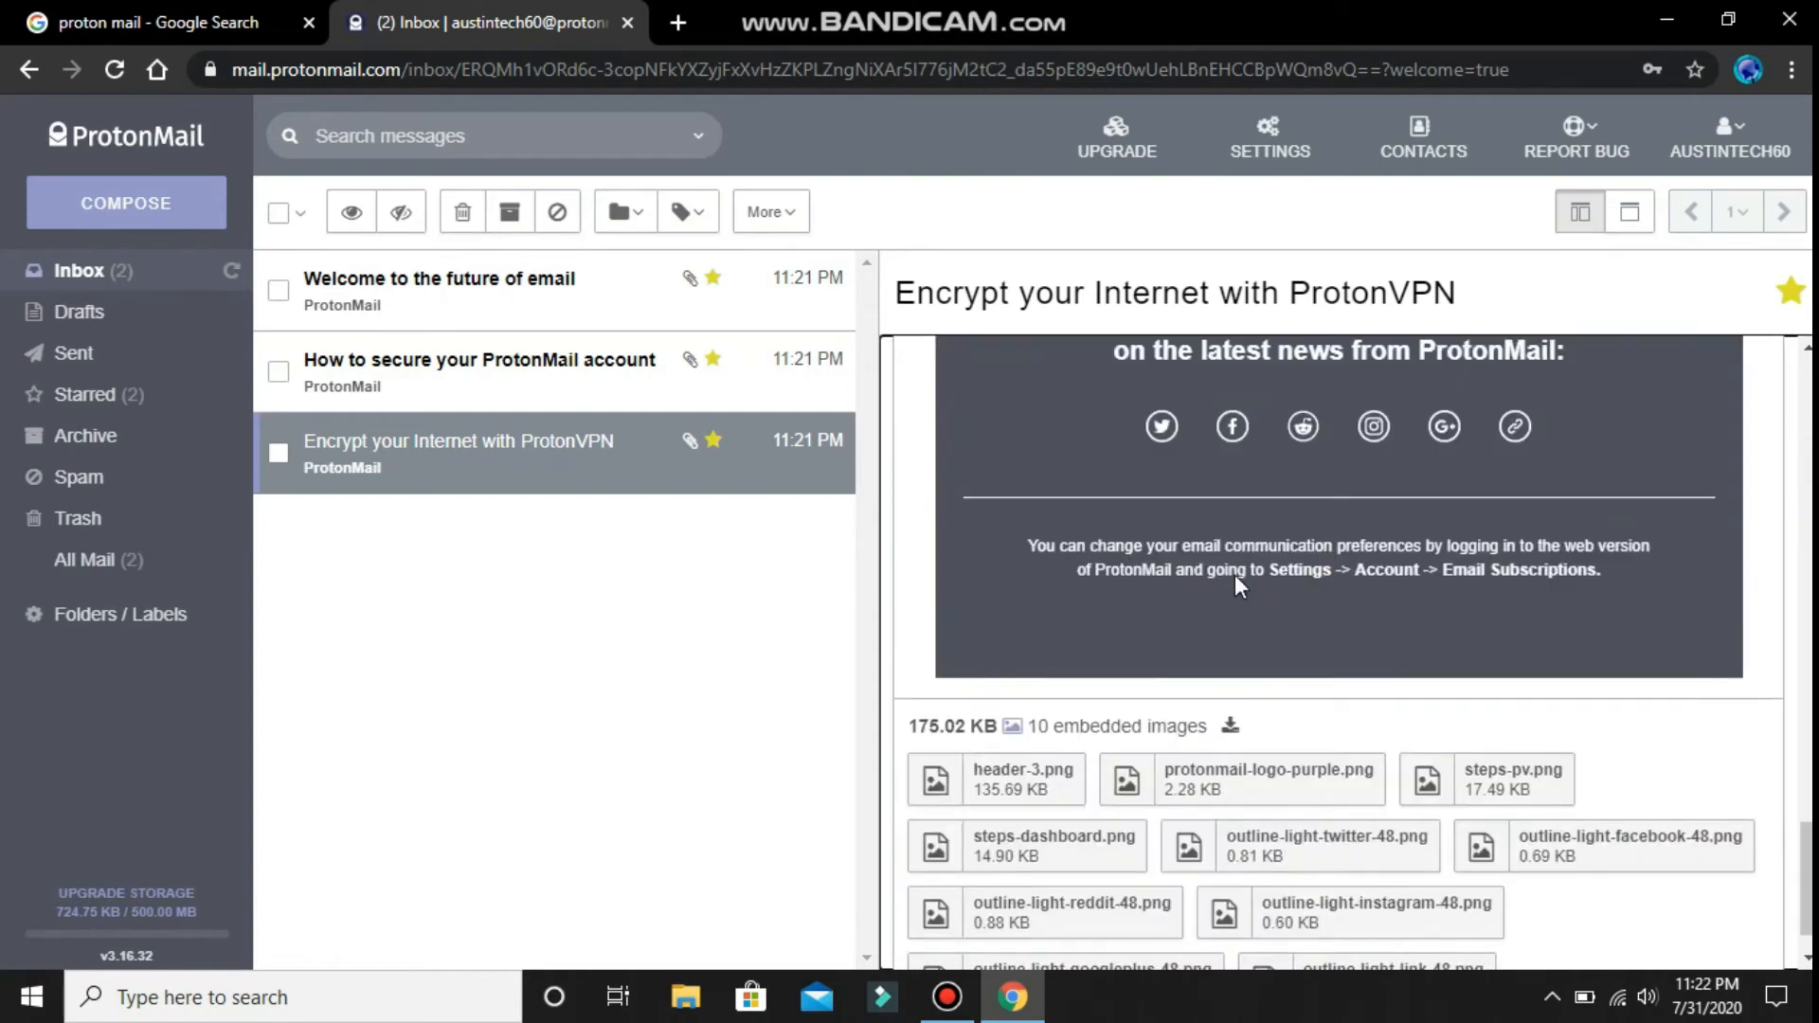
{"action": "scroll", "coordinate": [1235, 574], "scroll_direction": "up", "scroll_amount": 7}
{"action": "left_click", "coordinate": [100, 320]}
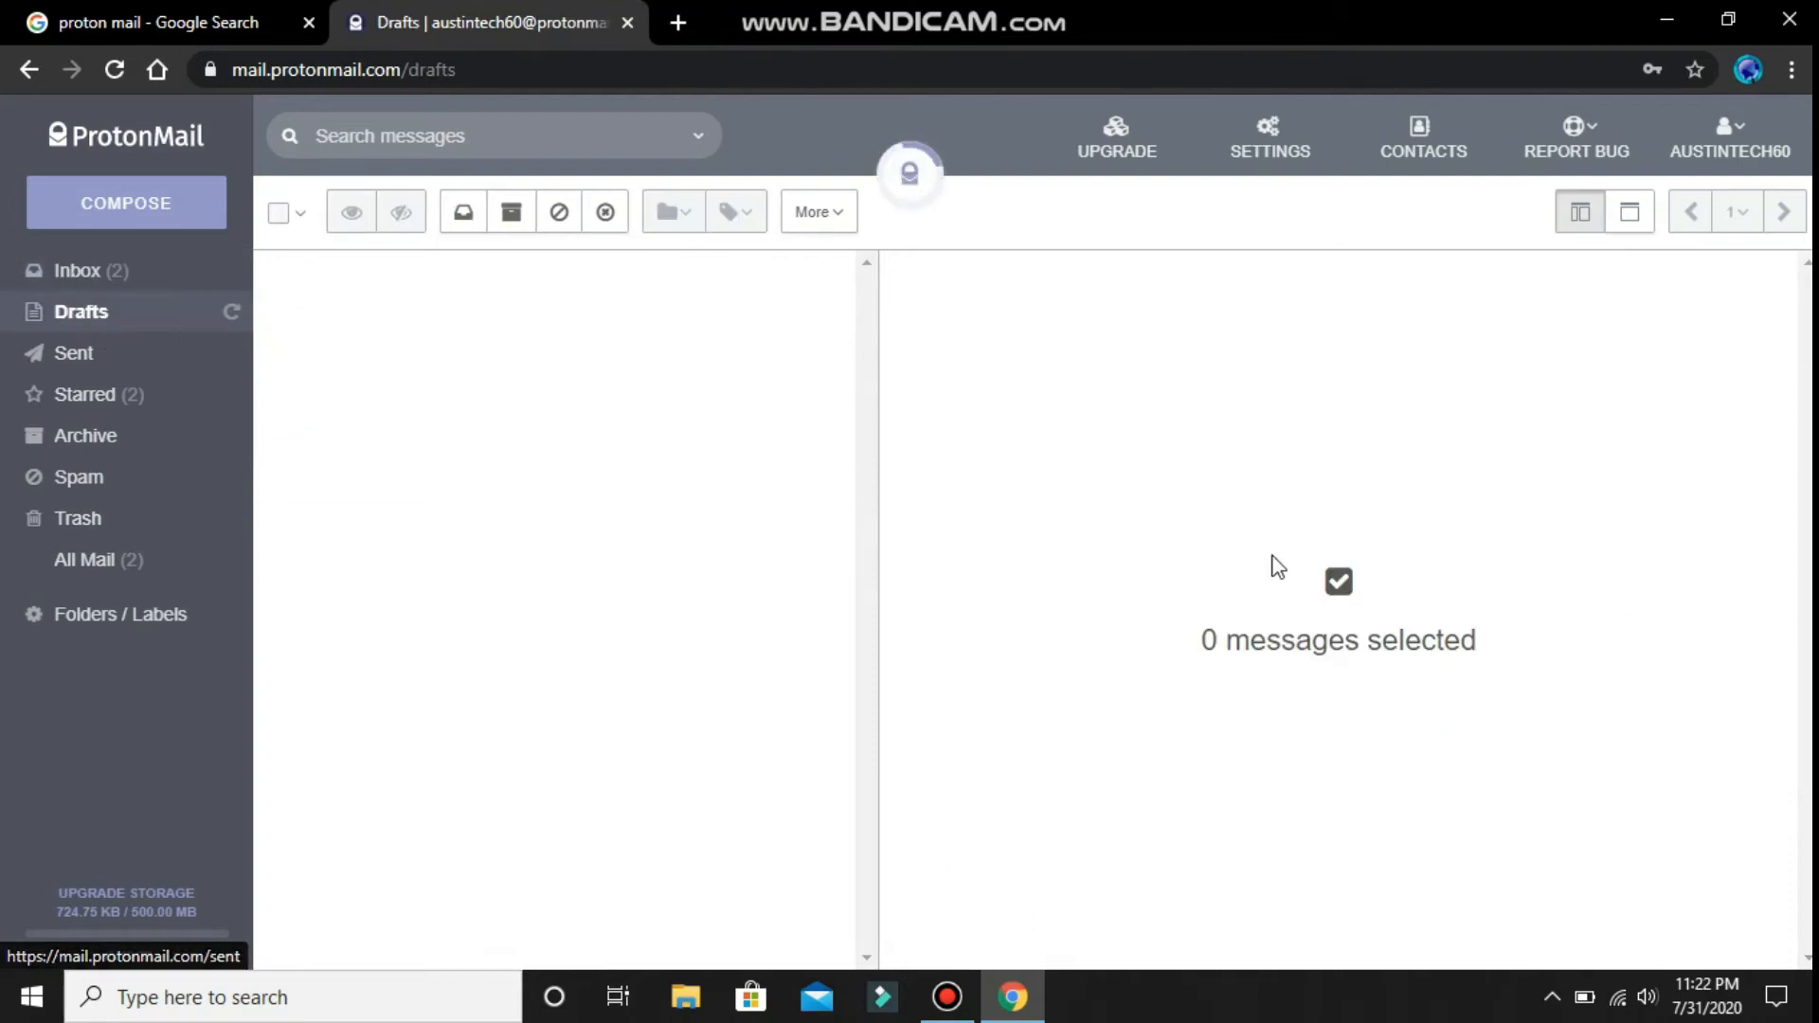
- Look through Sent, Starred and All Mail, check the account address, then start a blank message
{"action": "left_click", "coordinate": [94, 364]}
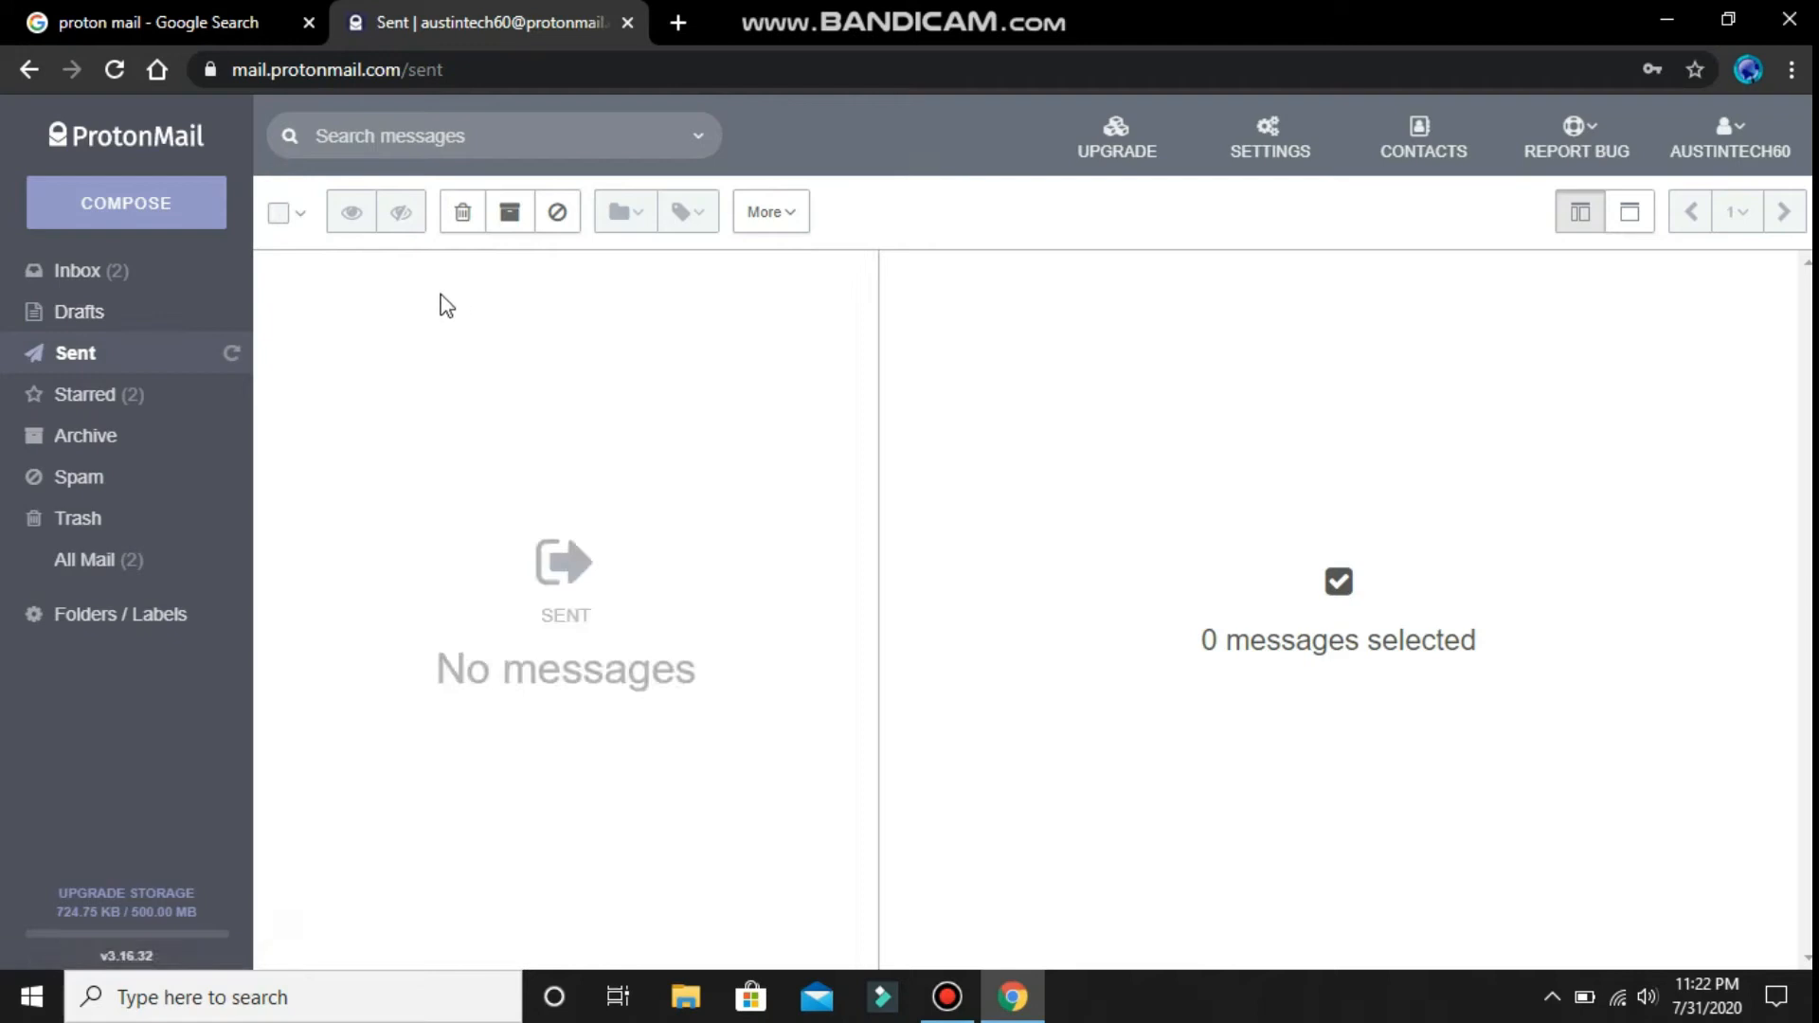
{"action": "left_click", "coordinate": [122, 389]}
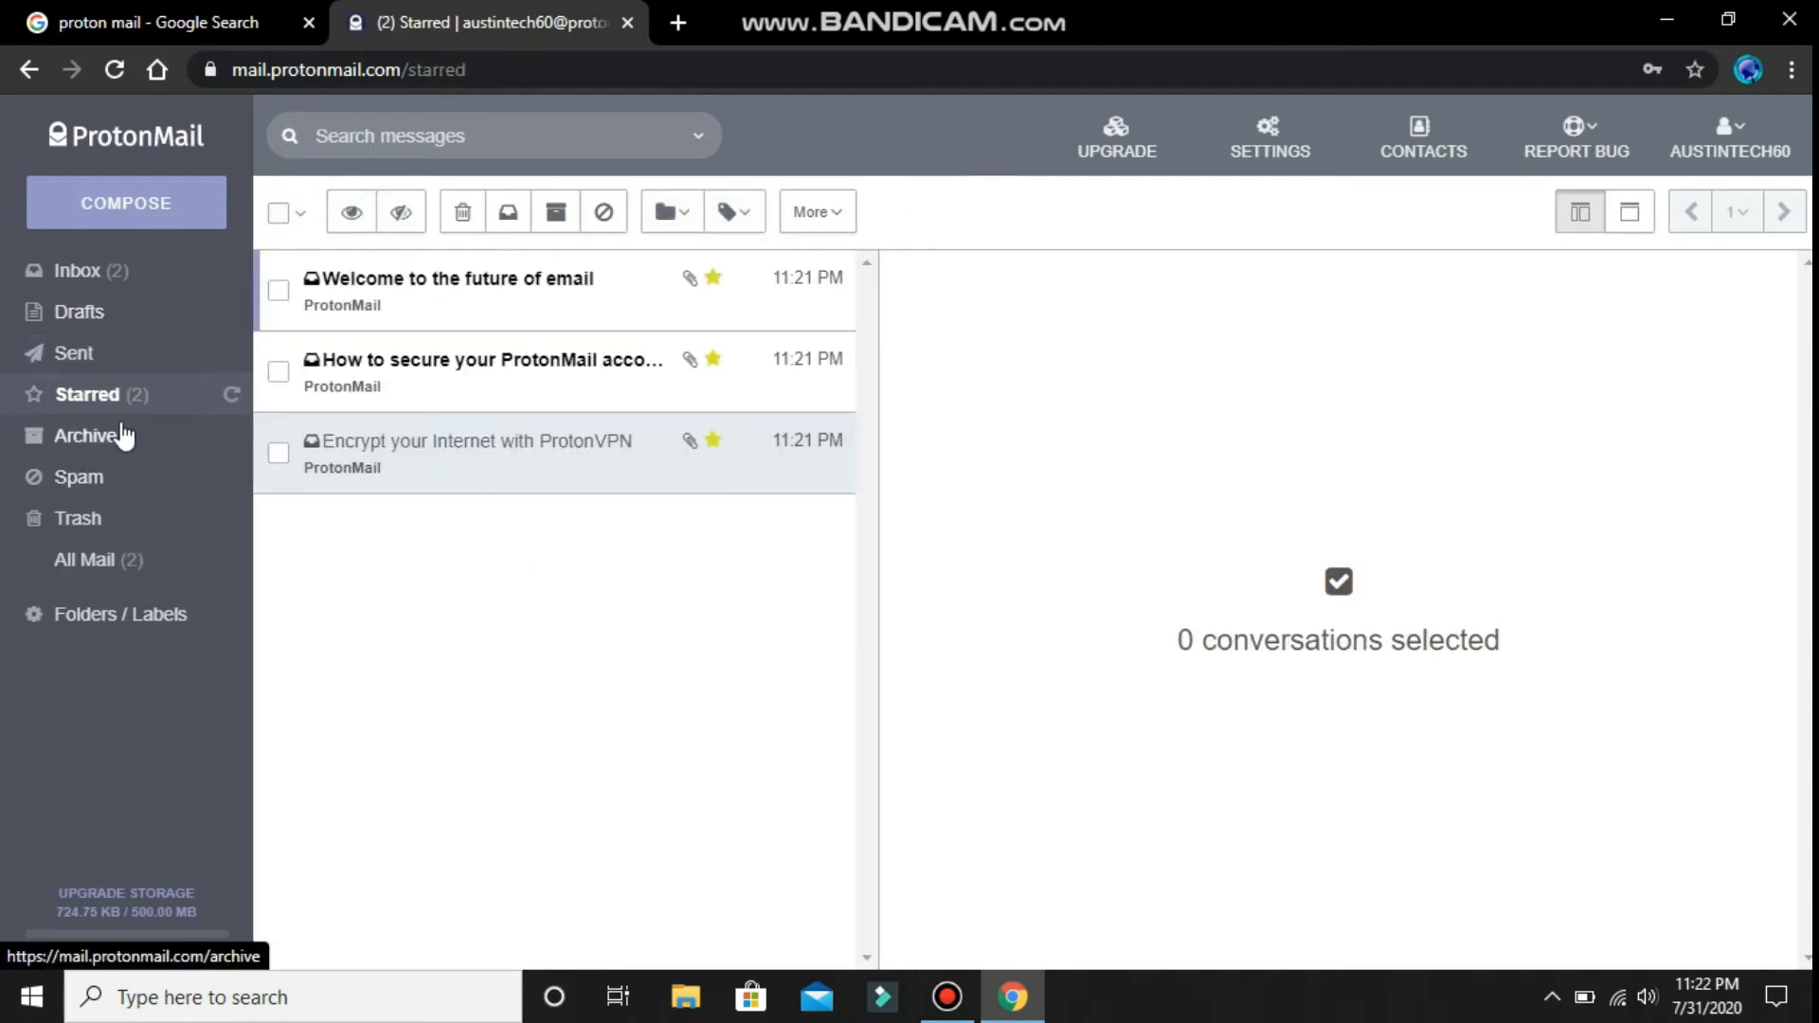
{"action": "left_click", "coordinate": [121, 564]}
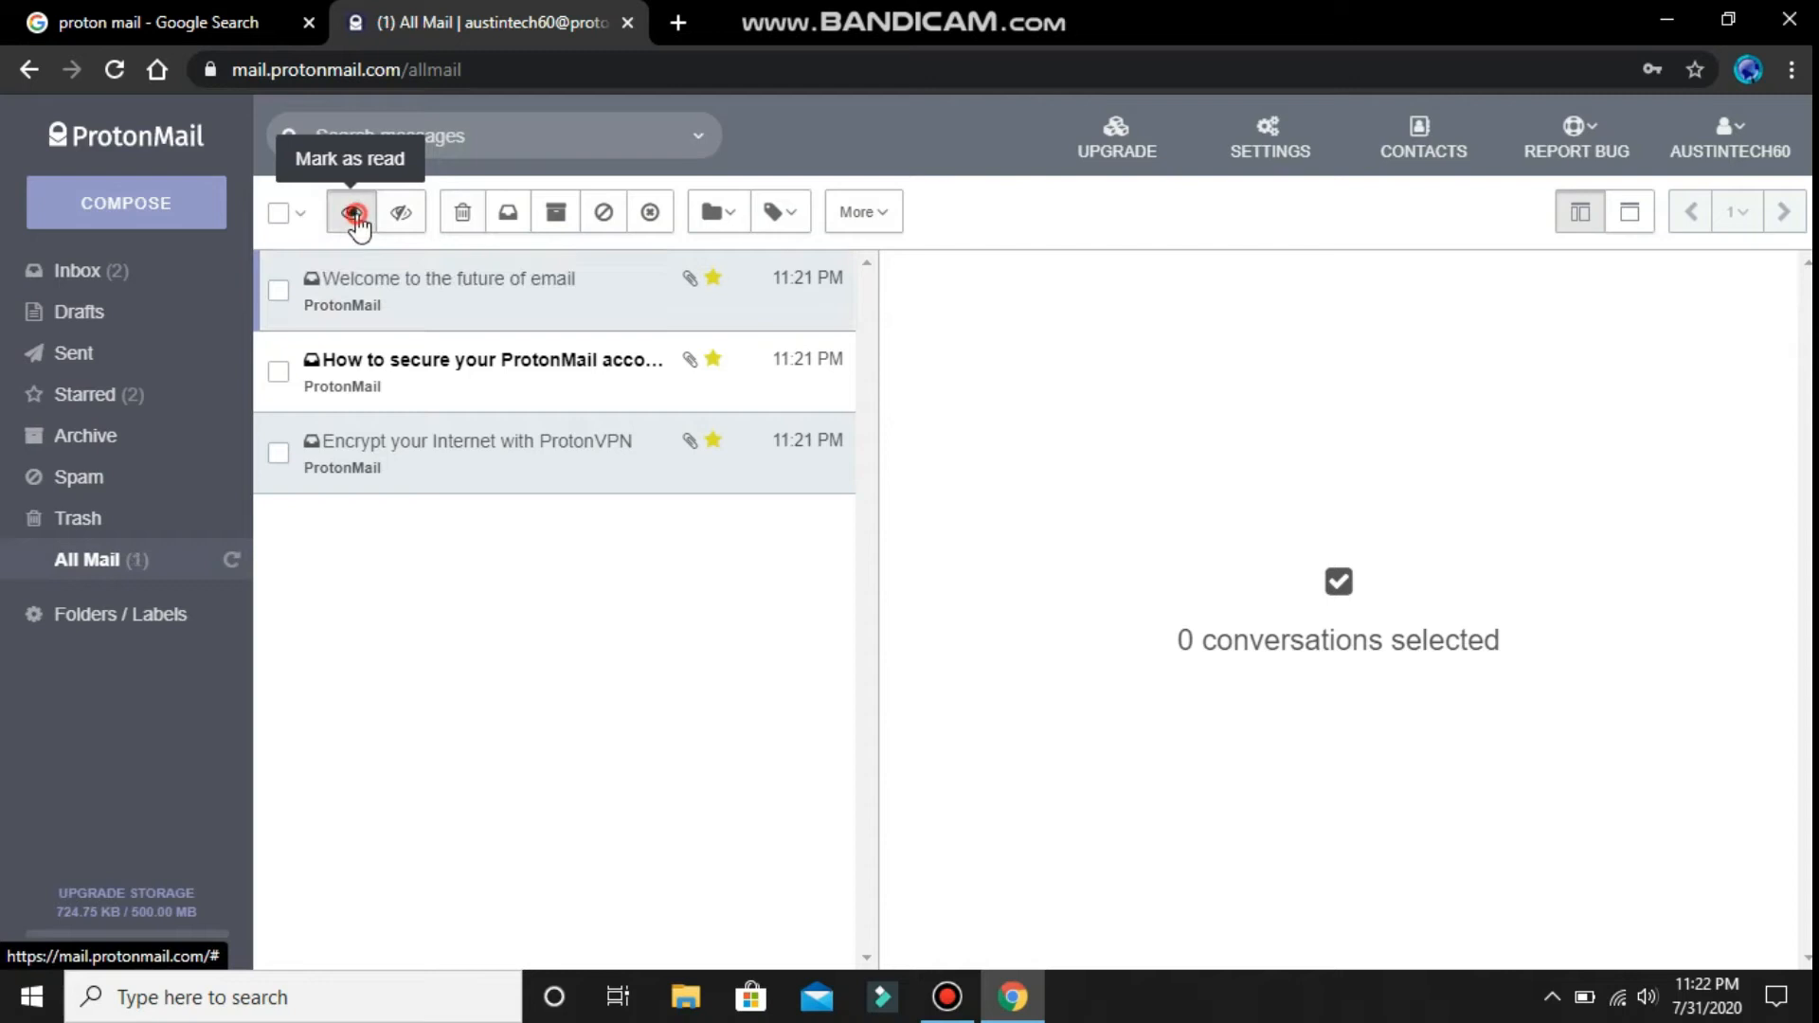
{"action": "left_click", "coordinate": [1736, 149]}
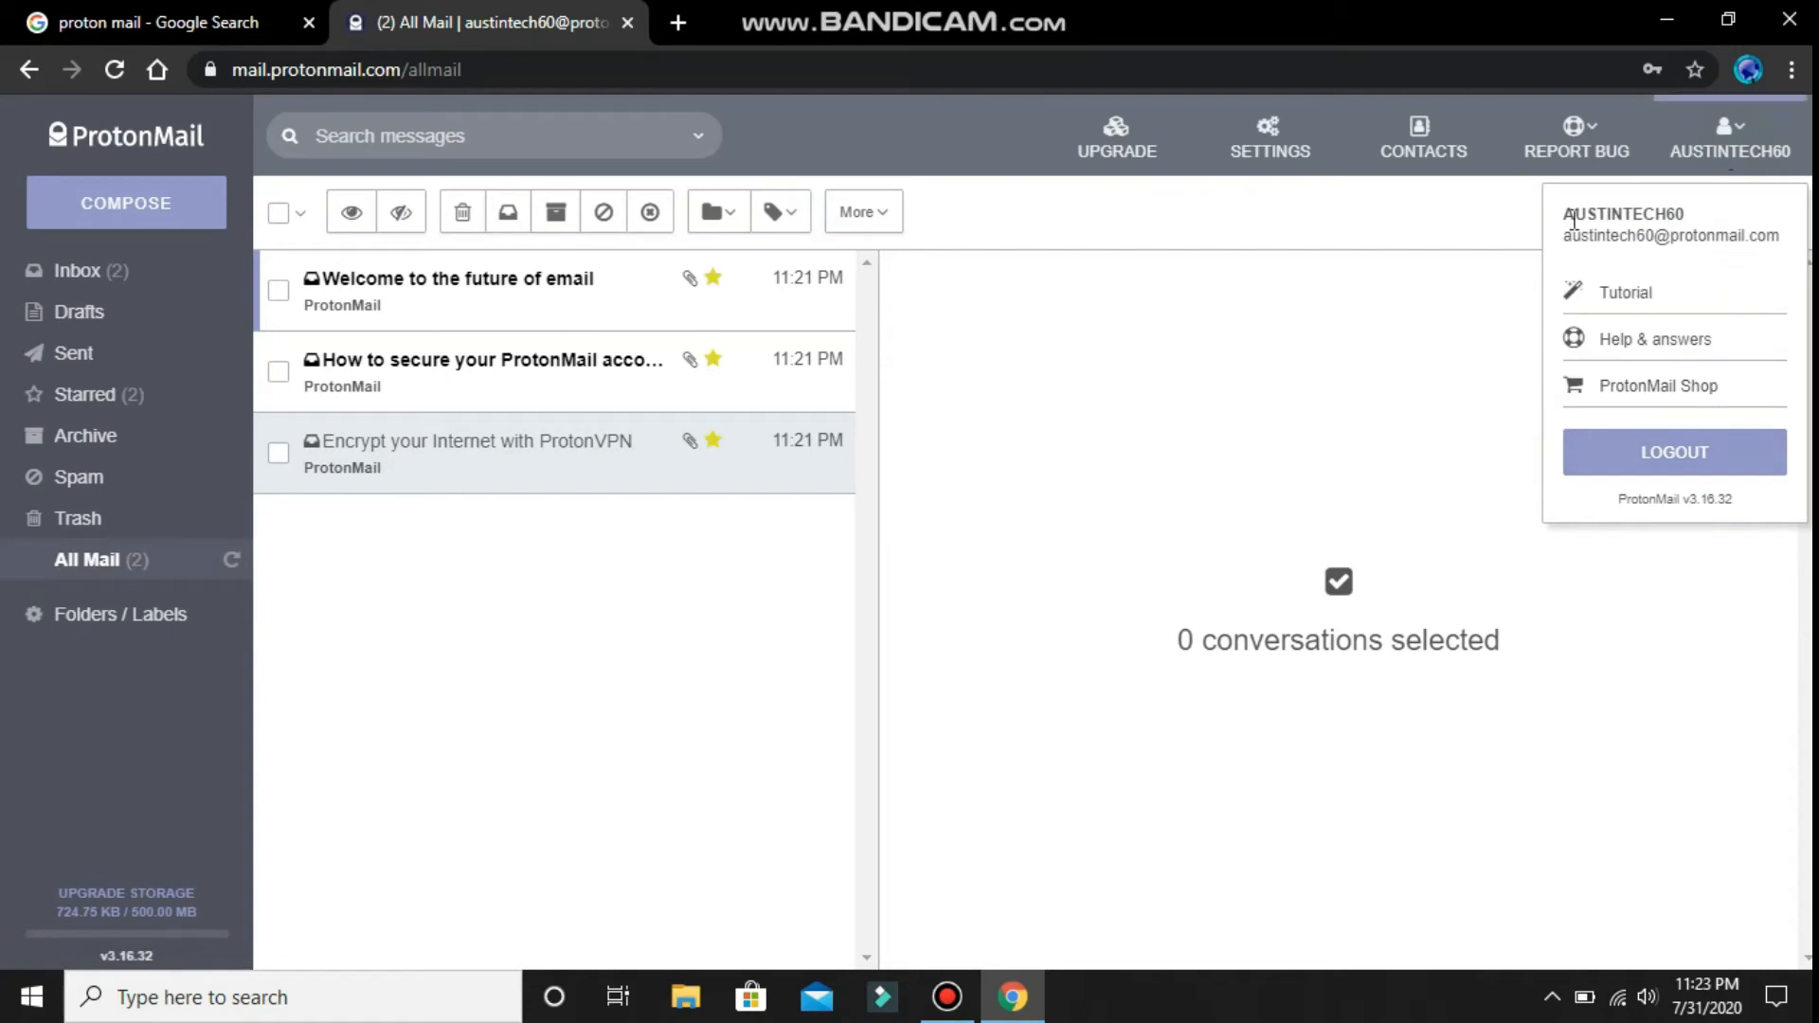
{"action": "left_click_drag", "start_coordinate": [1562, 236], "coordinate": [1749, 244]}
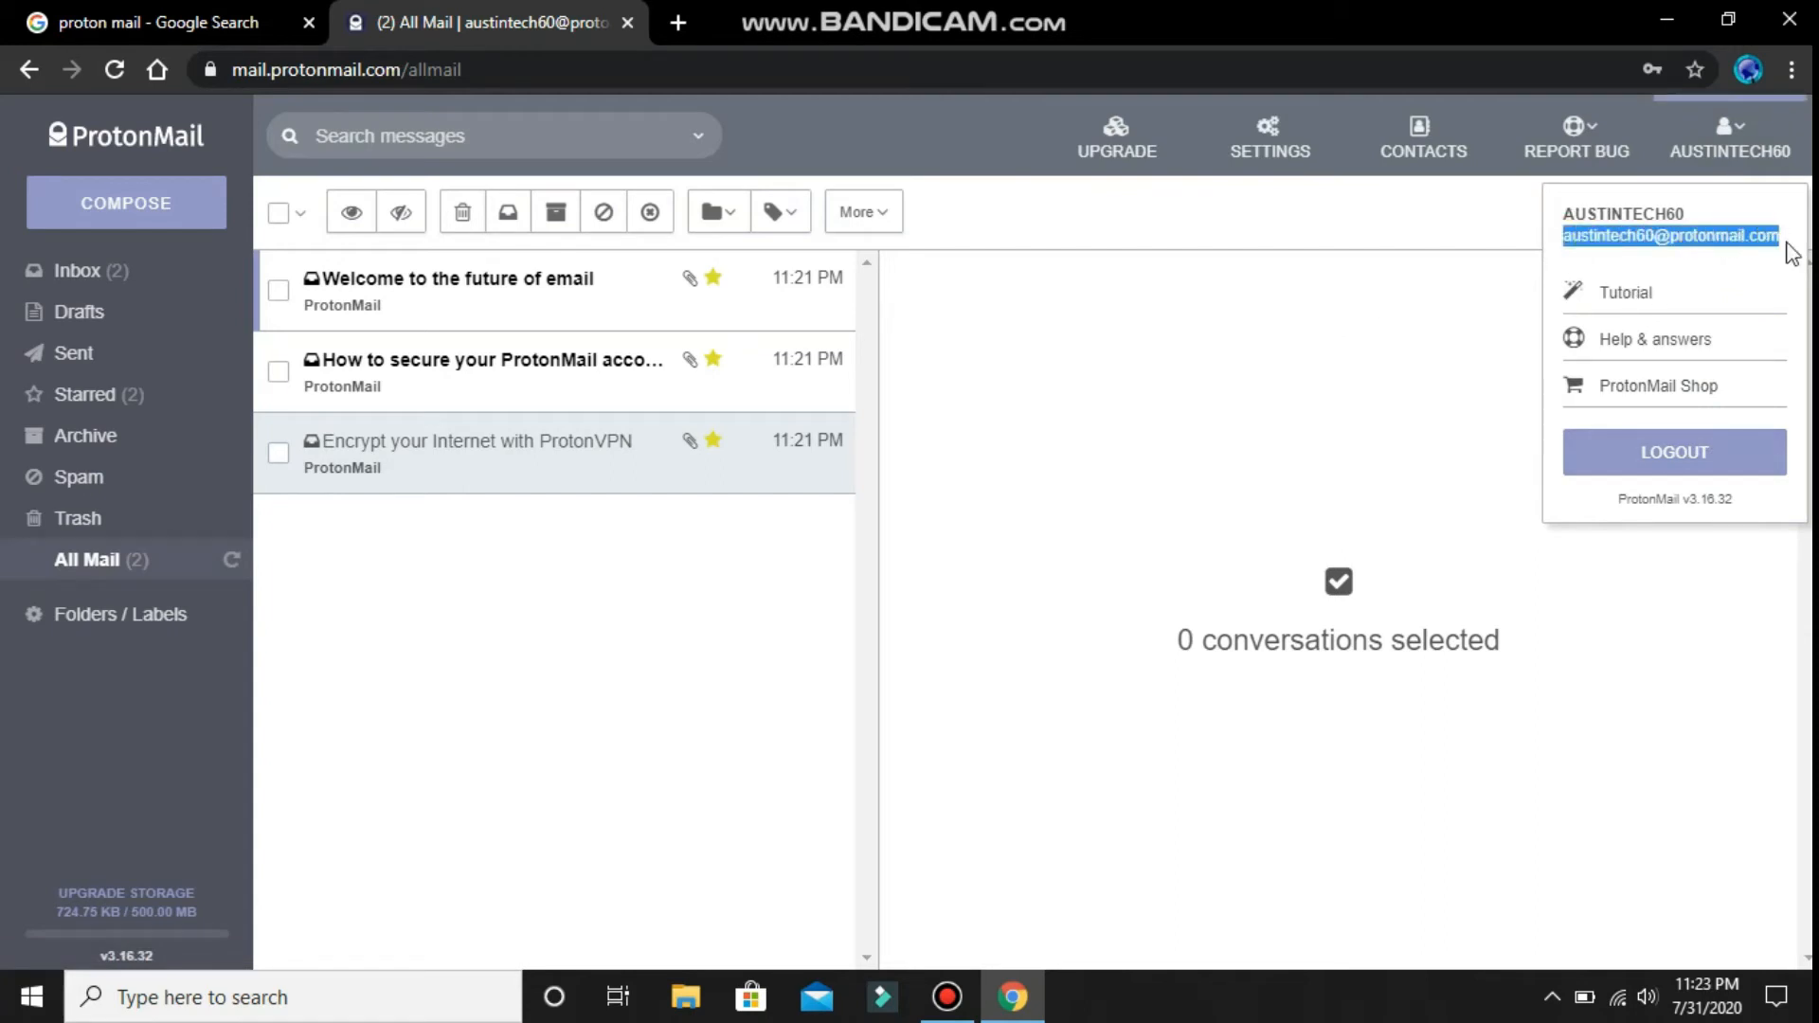
{"action": "left_click", "coordinate": [1743, 273]}
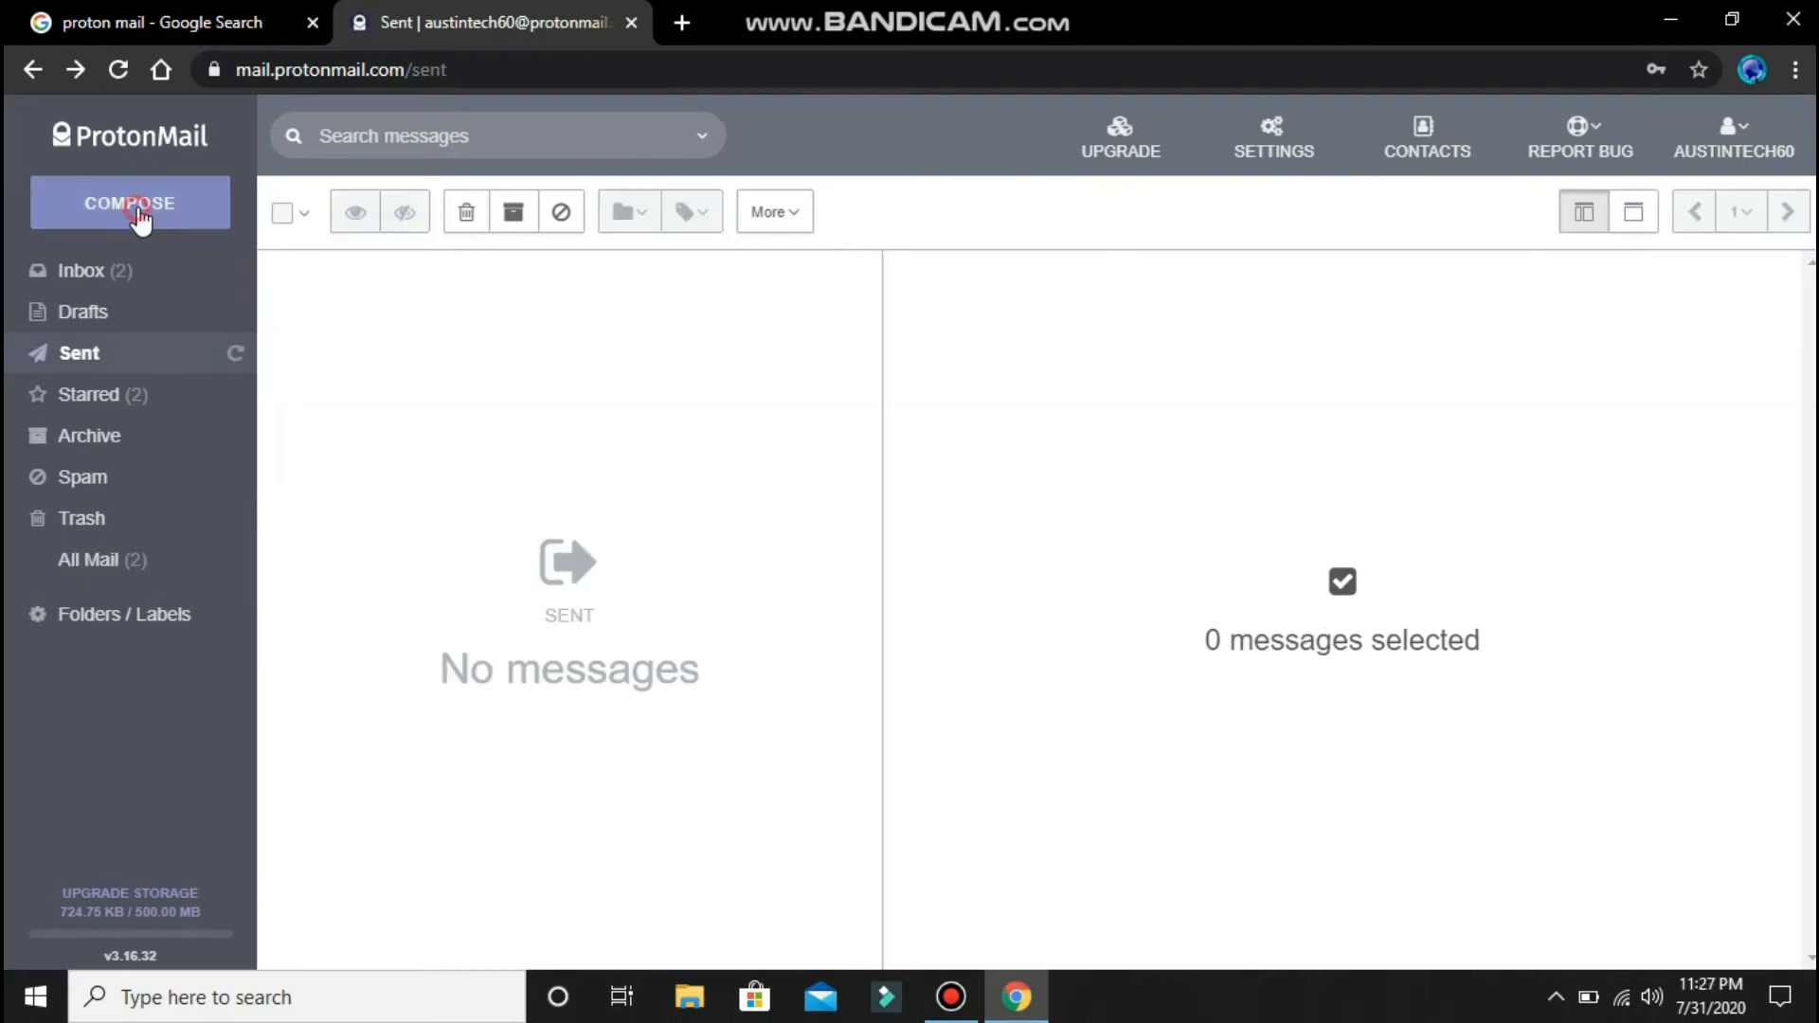
{"action": "left_click", "coordinate": [134, 209]}
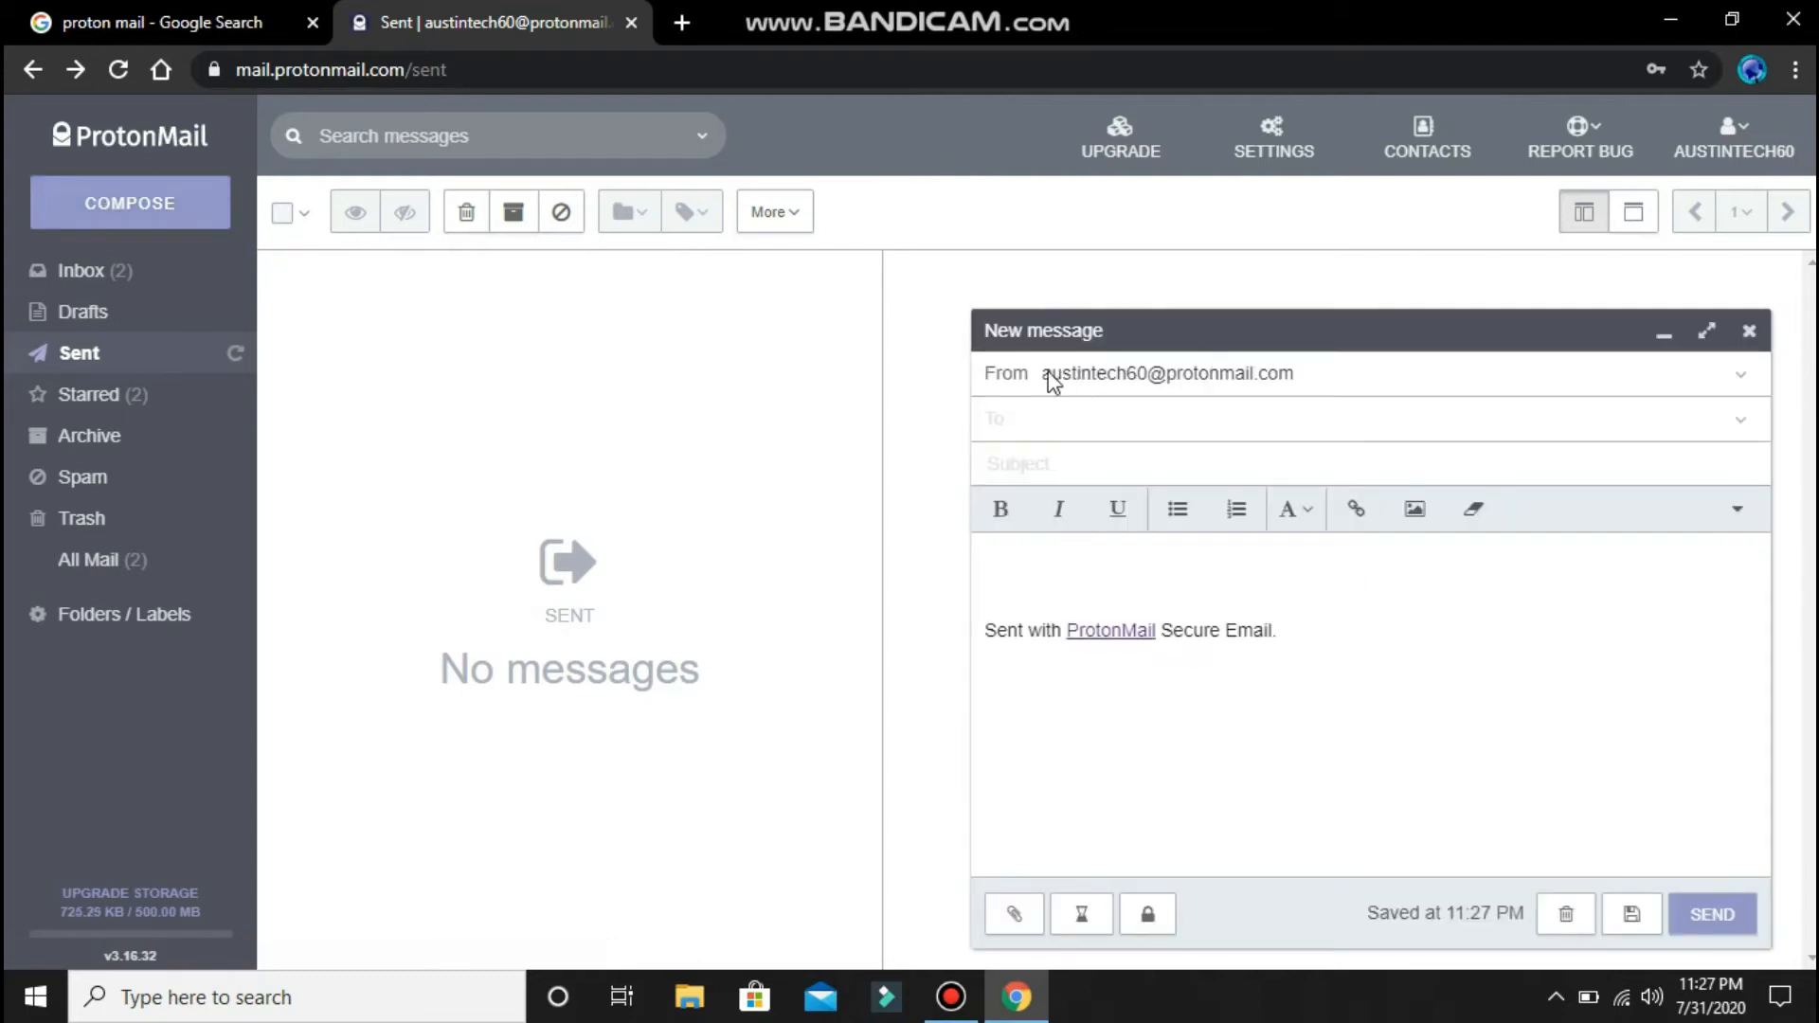
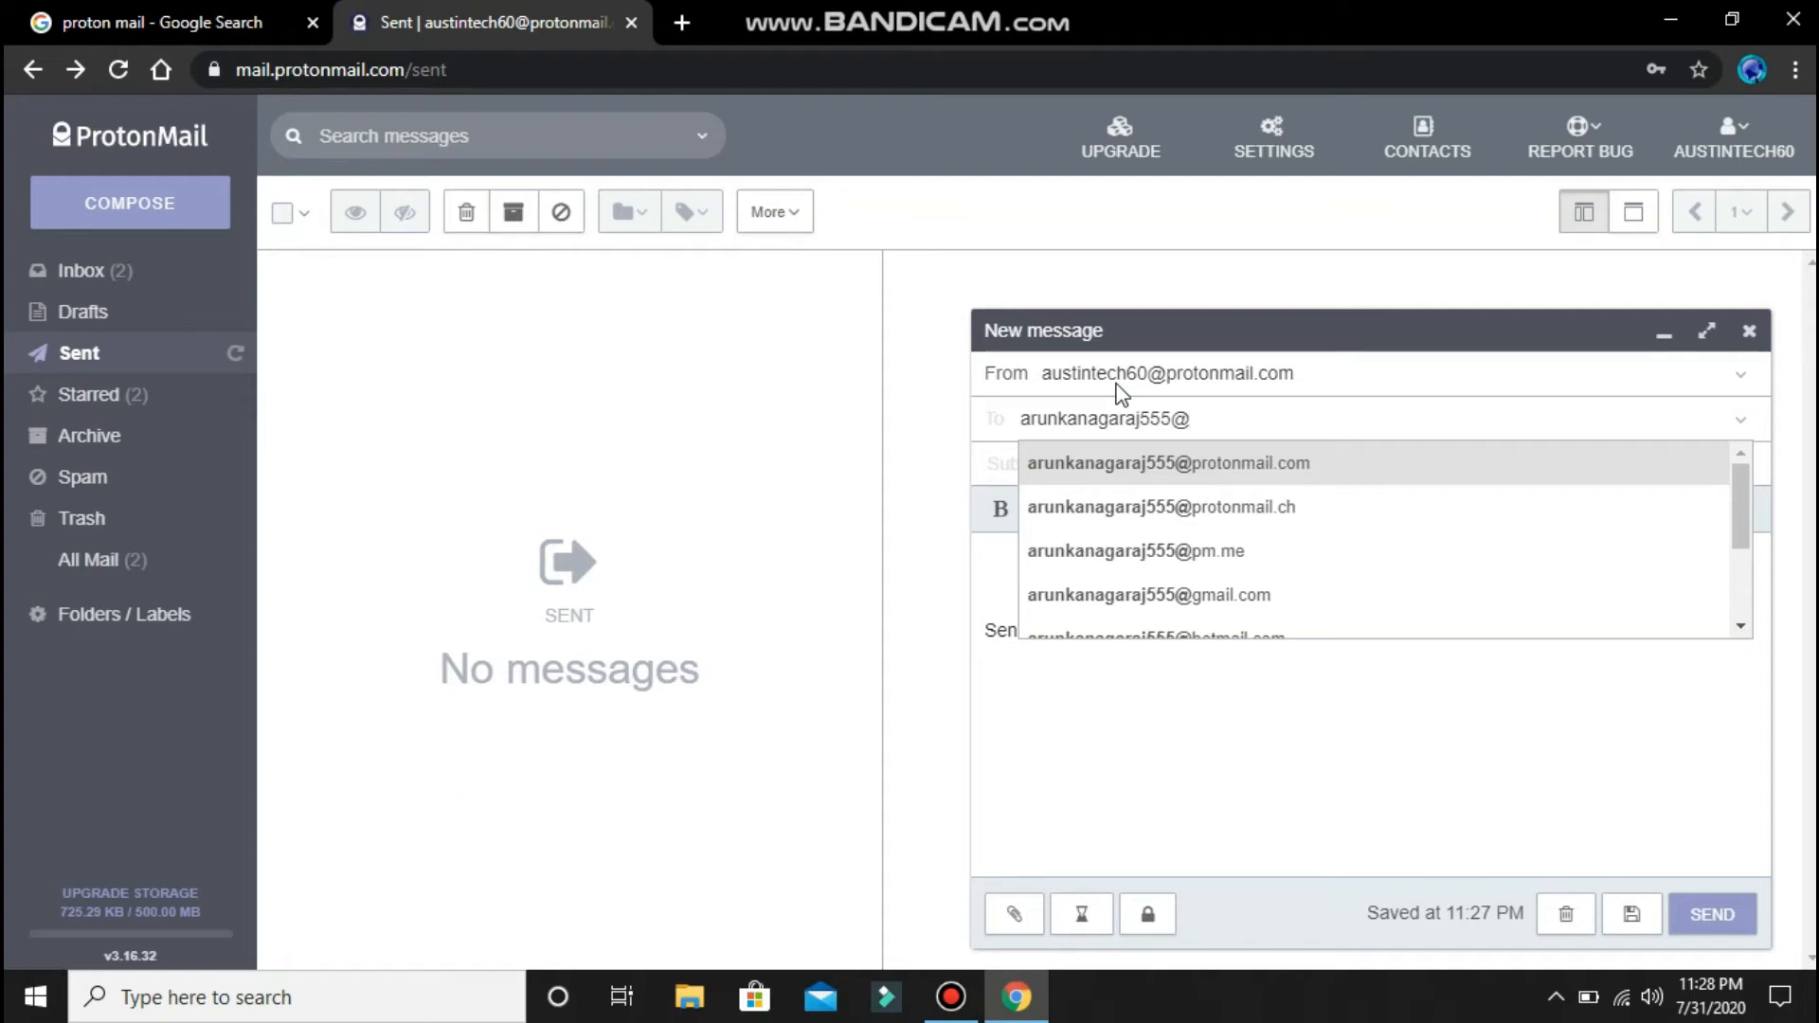
- Fill in the recipient's Gmail address using the gmail.com suggestion
{"action": "key", "text": "Down"}
{"action": "key", "text": "Down"}
{"action": "key", "text": "Down"}
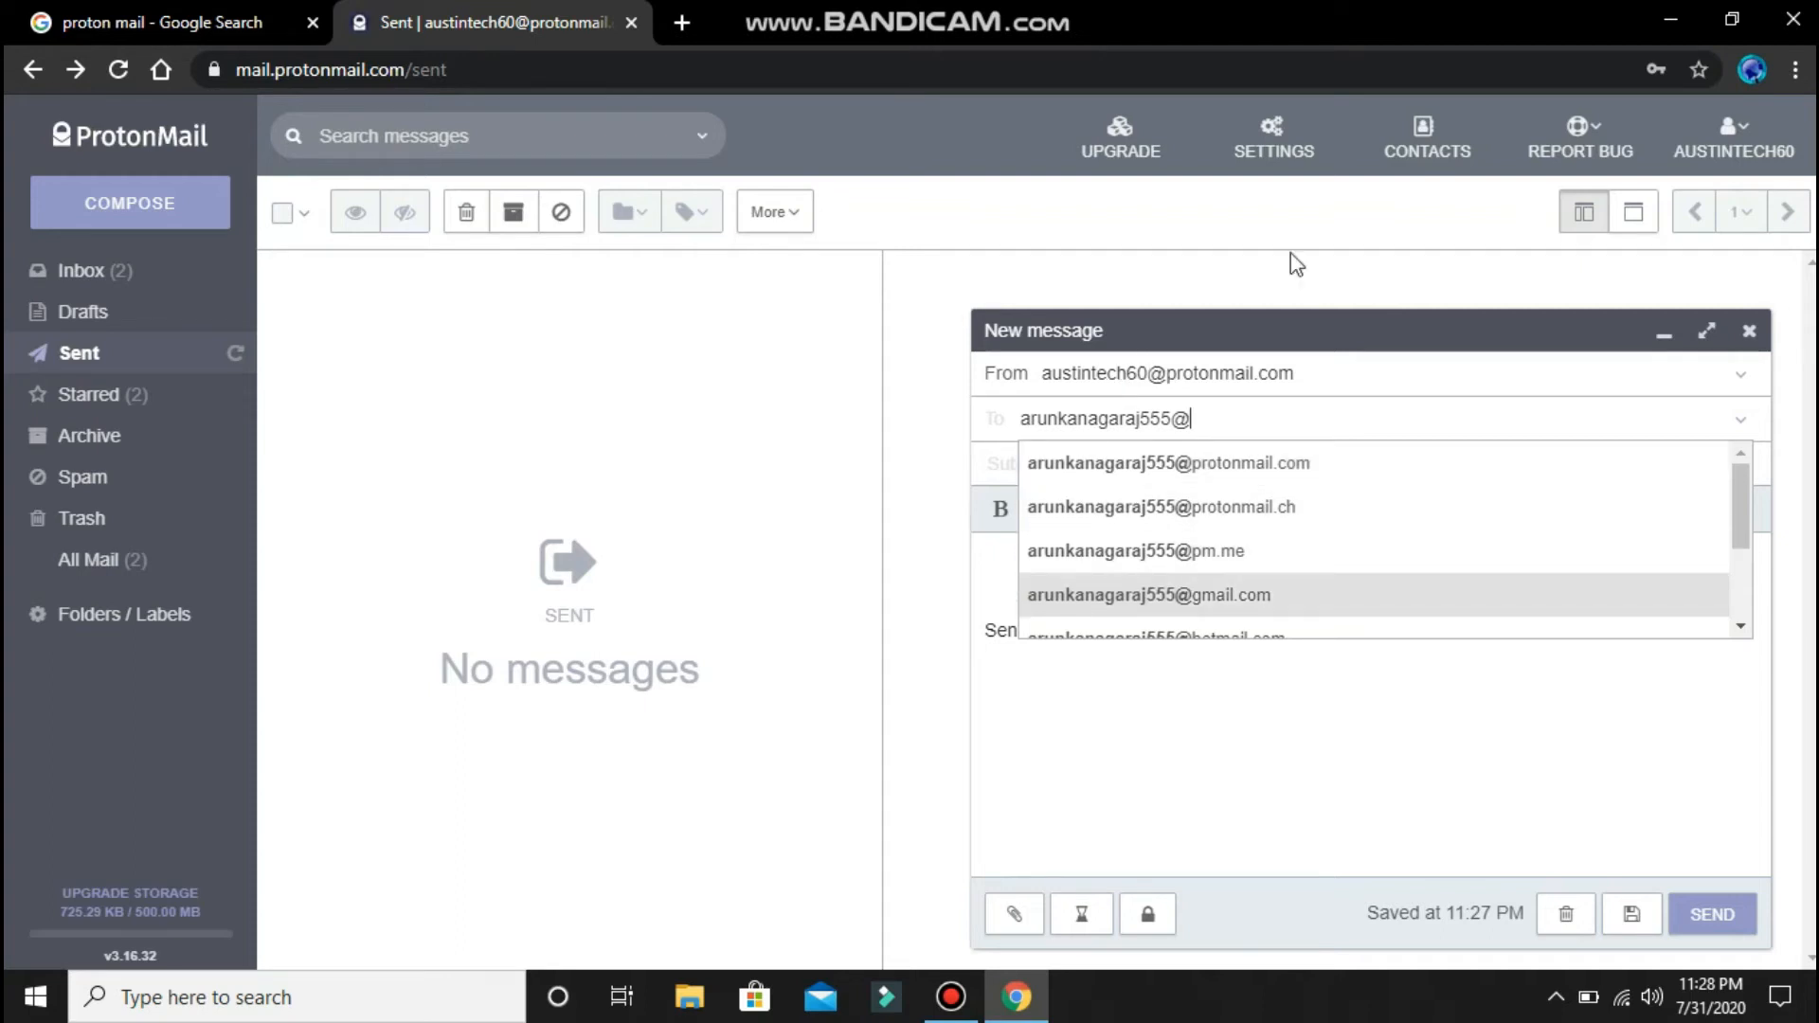
{"action": "key", "text": "Return"}
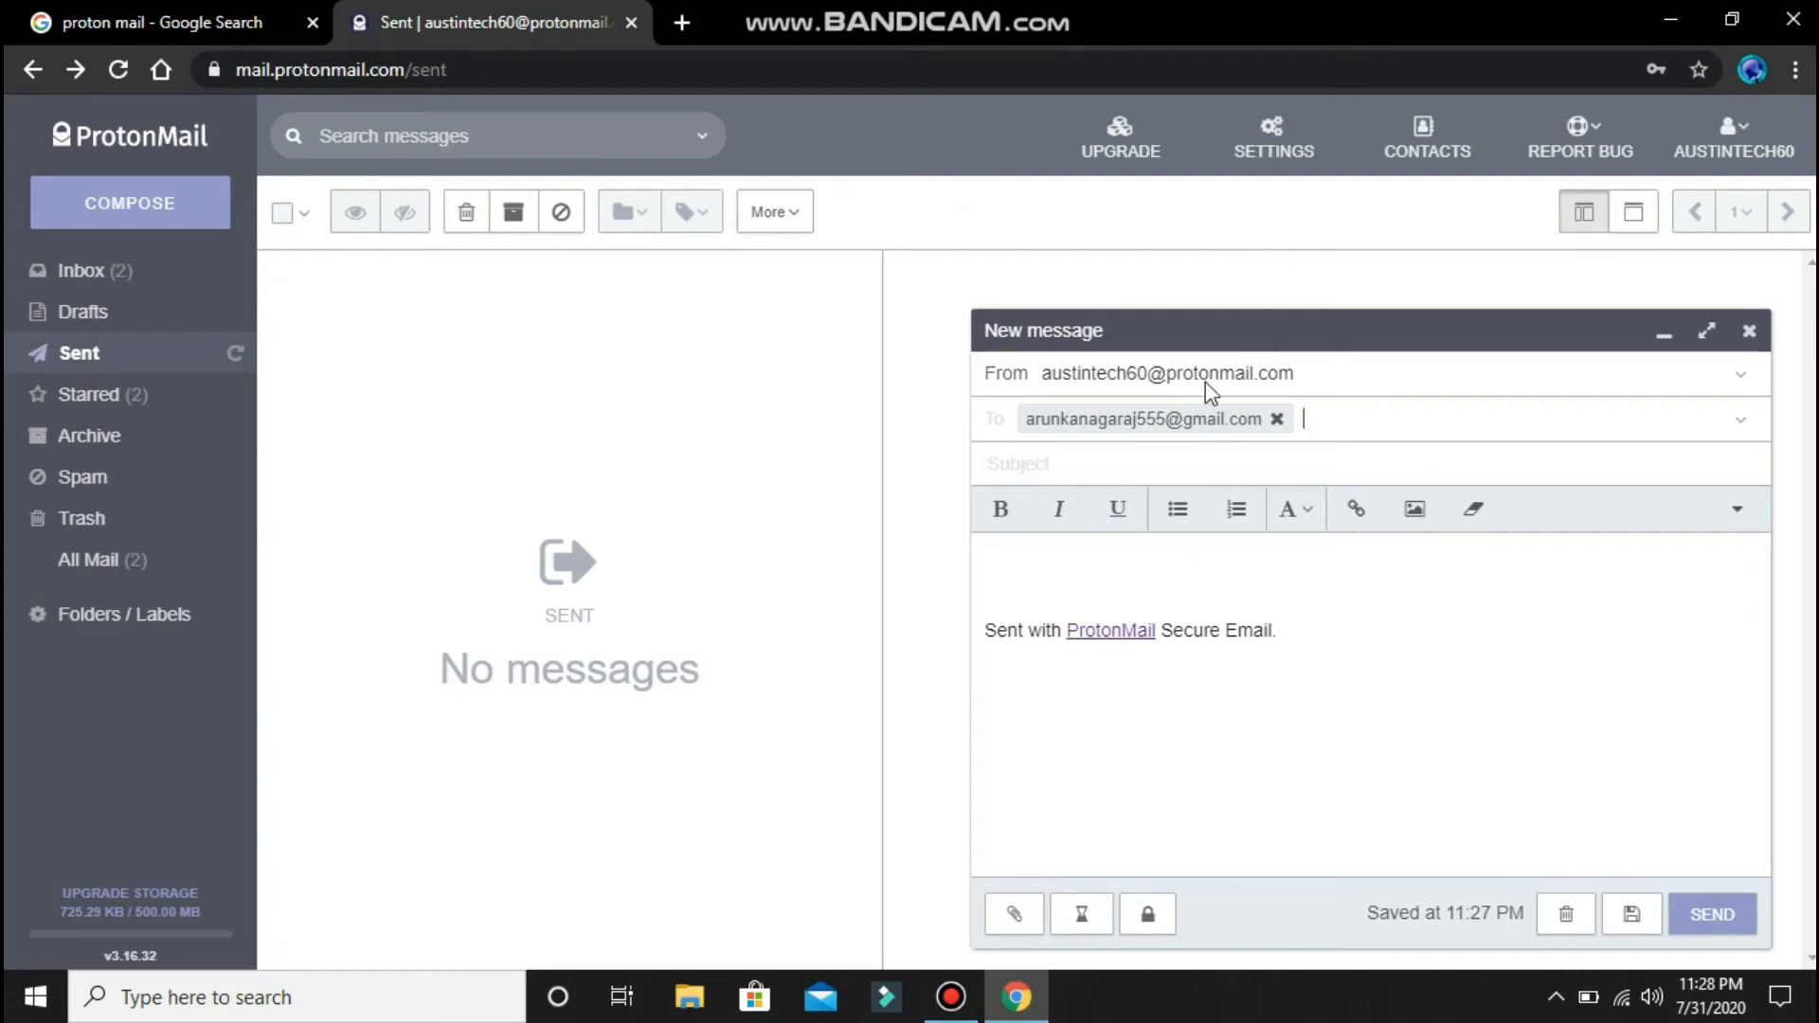
- Enter the subject 'proton mail' and type the short testing message in the body
{"action": "left_click", "coordinate": [1220, 455]}
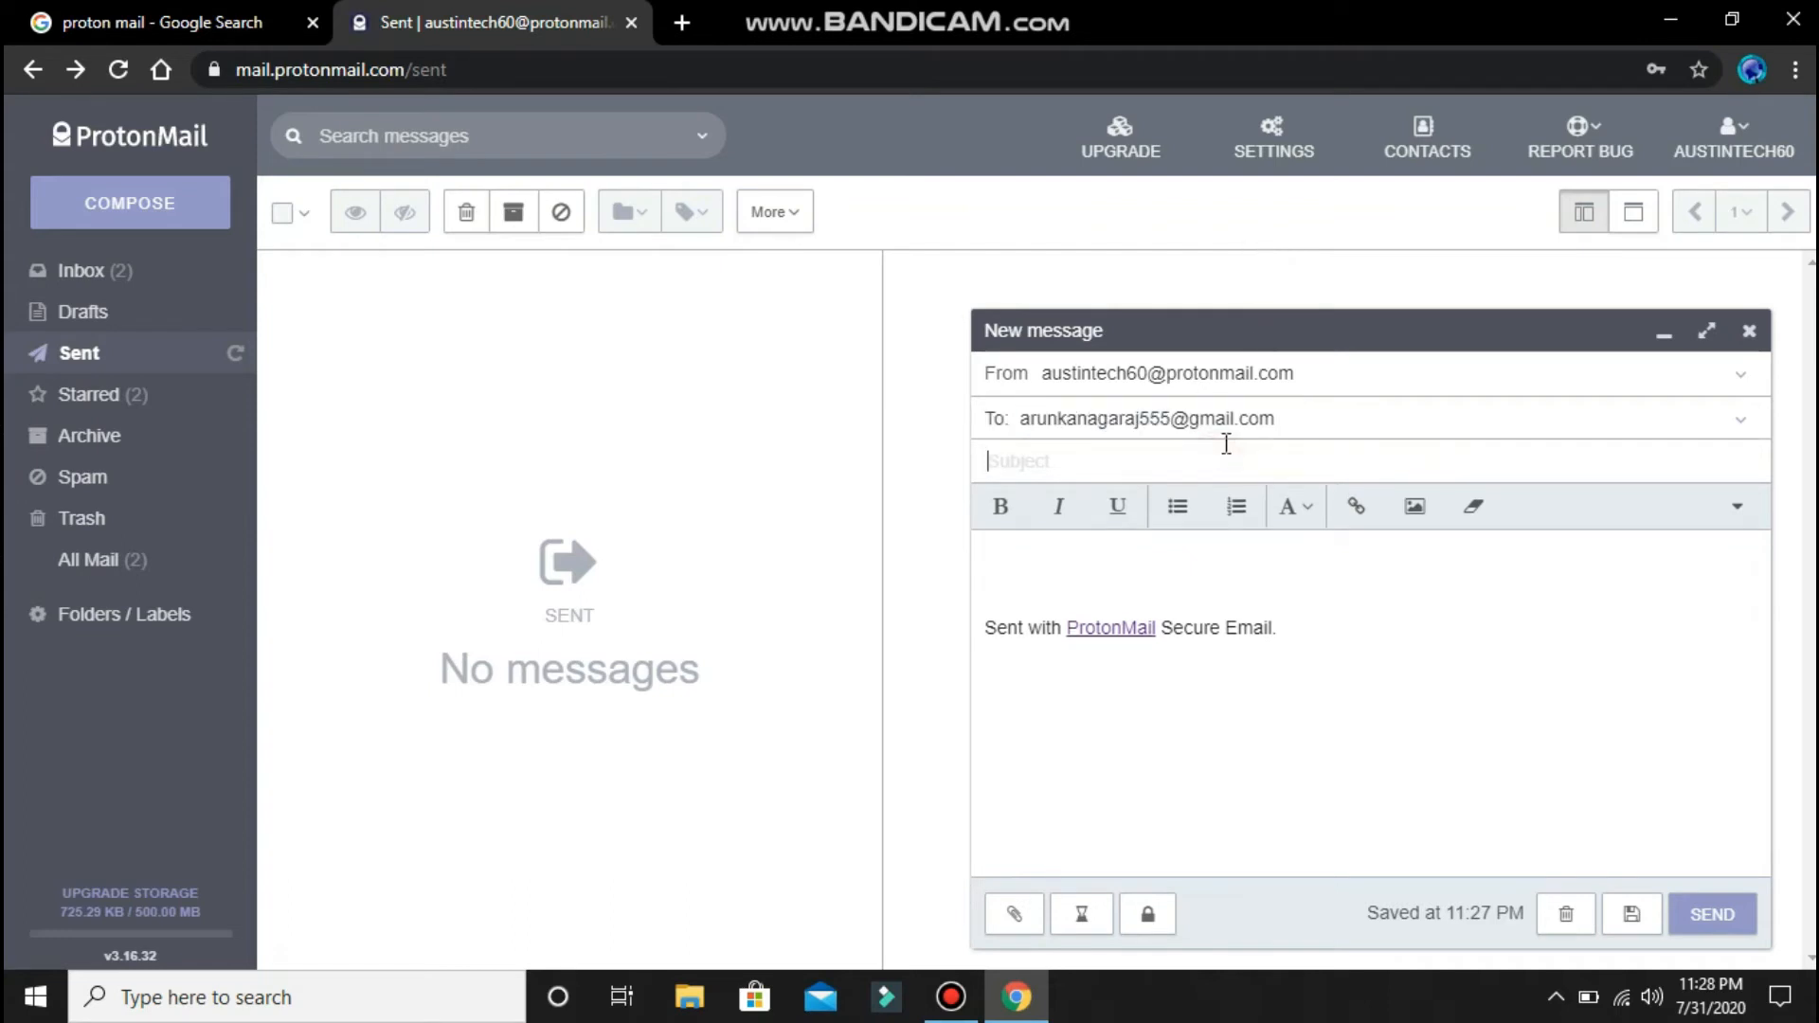
{"action": "type", "text": "pr"}
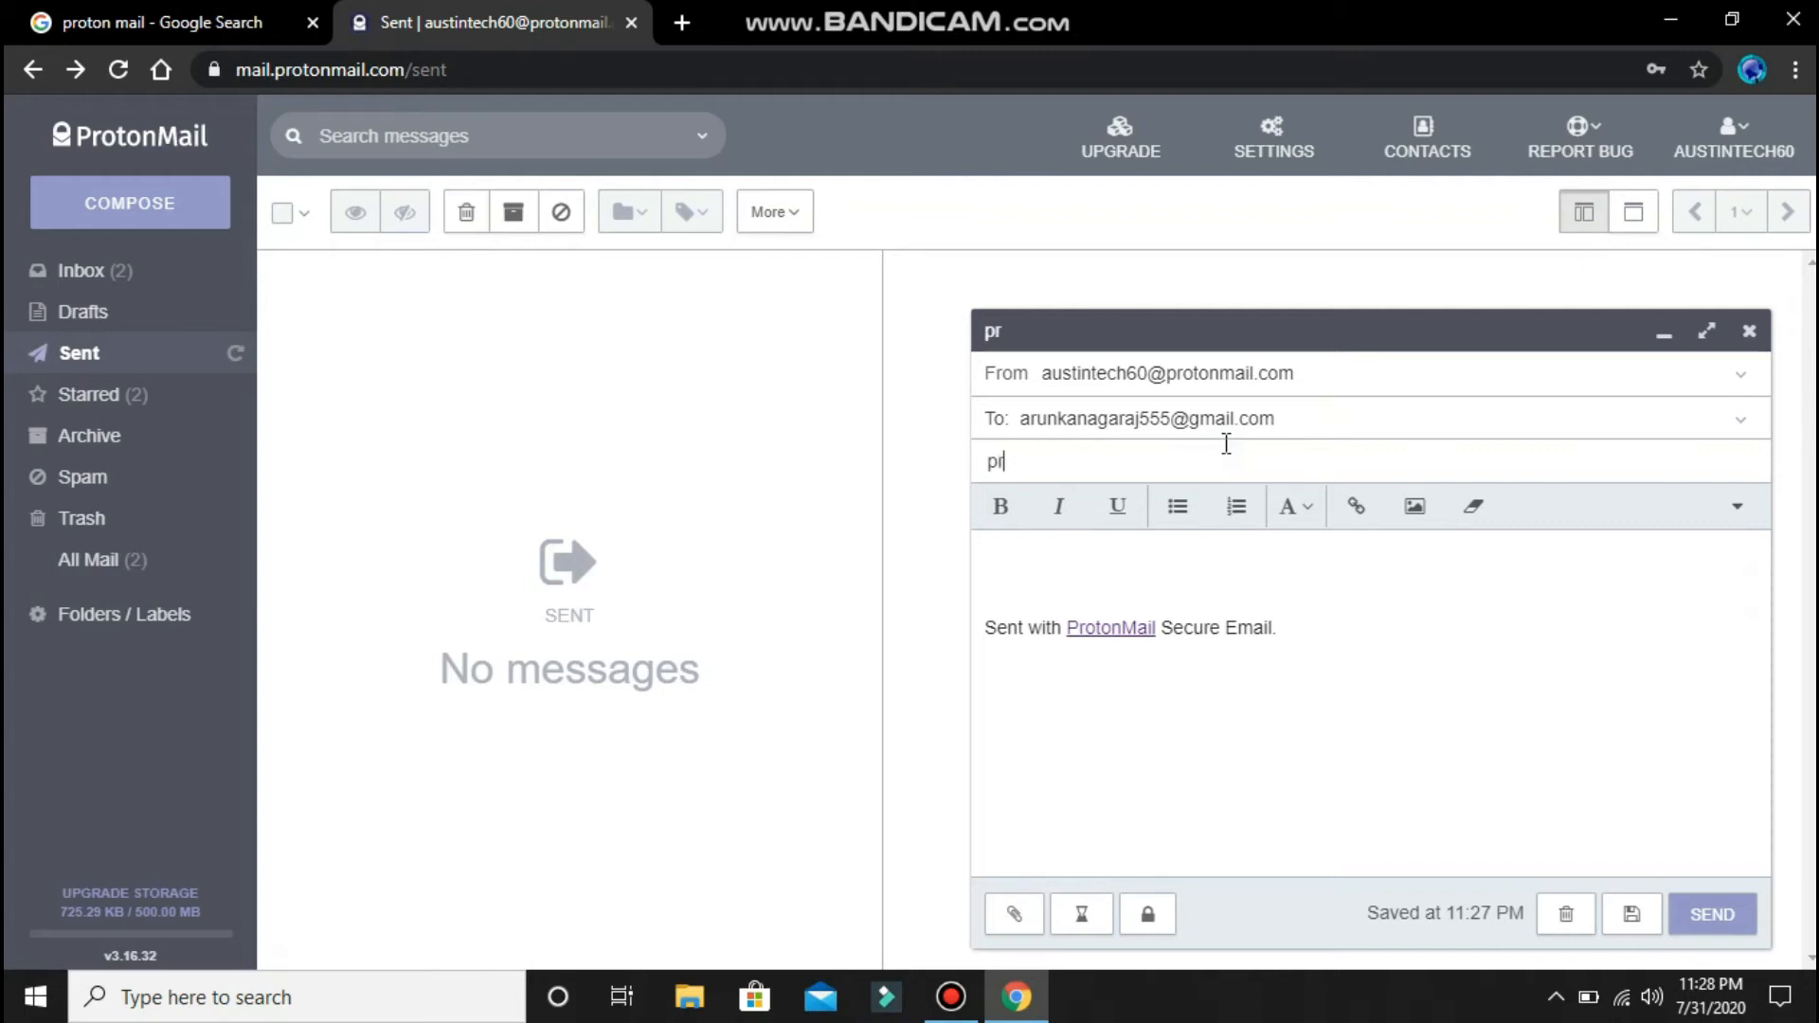
{"action": "type", "text": "o"}
{"action": "type", "text": "ton mail"}
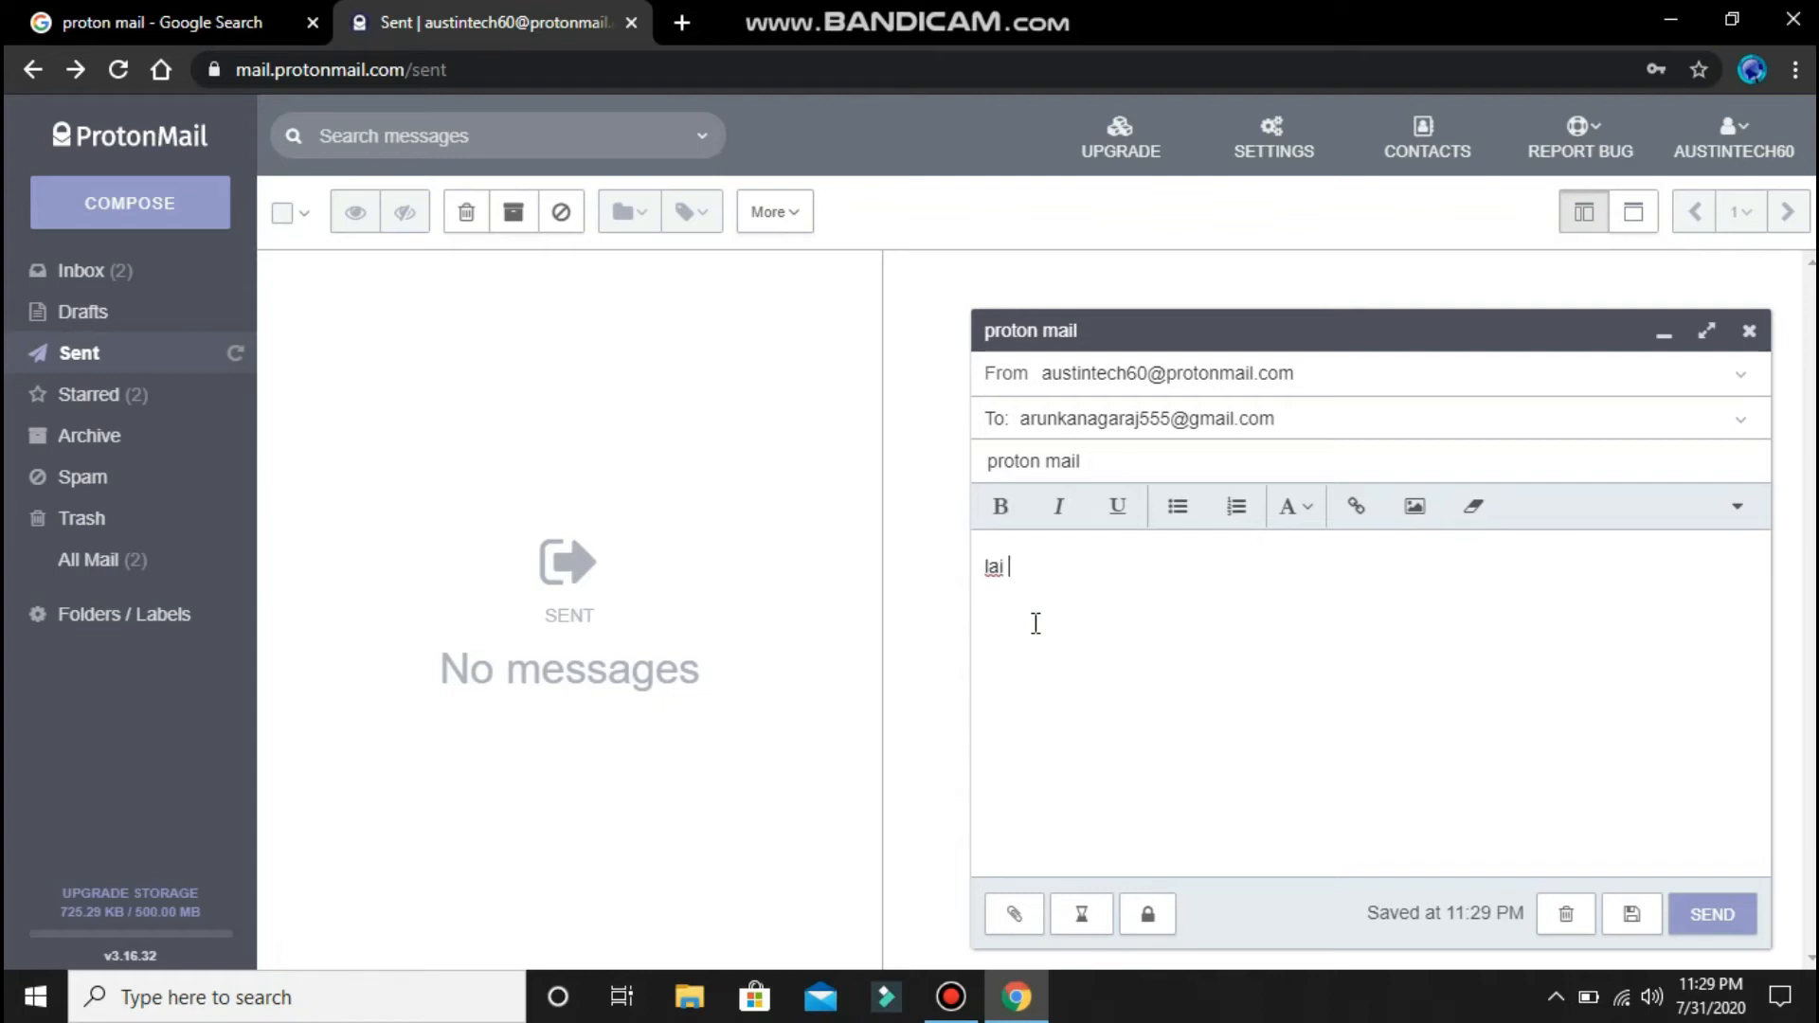
{"action": "type", "text": "just"}
{"action": "type", "text": " eppdi eruk"}
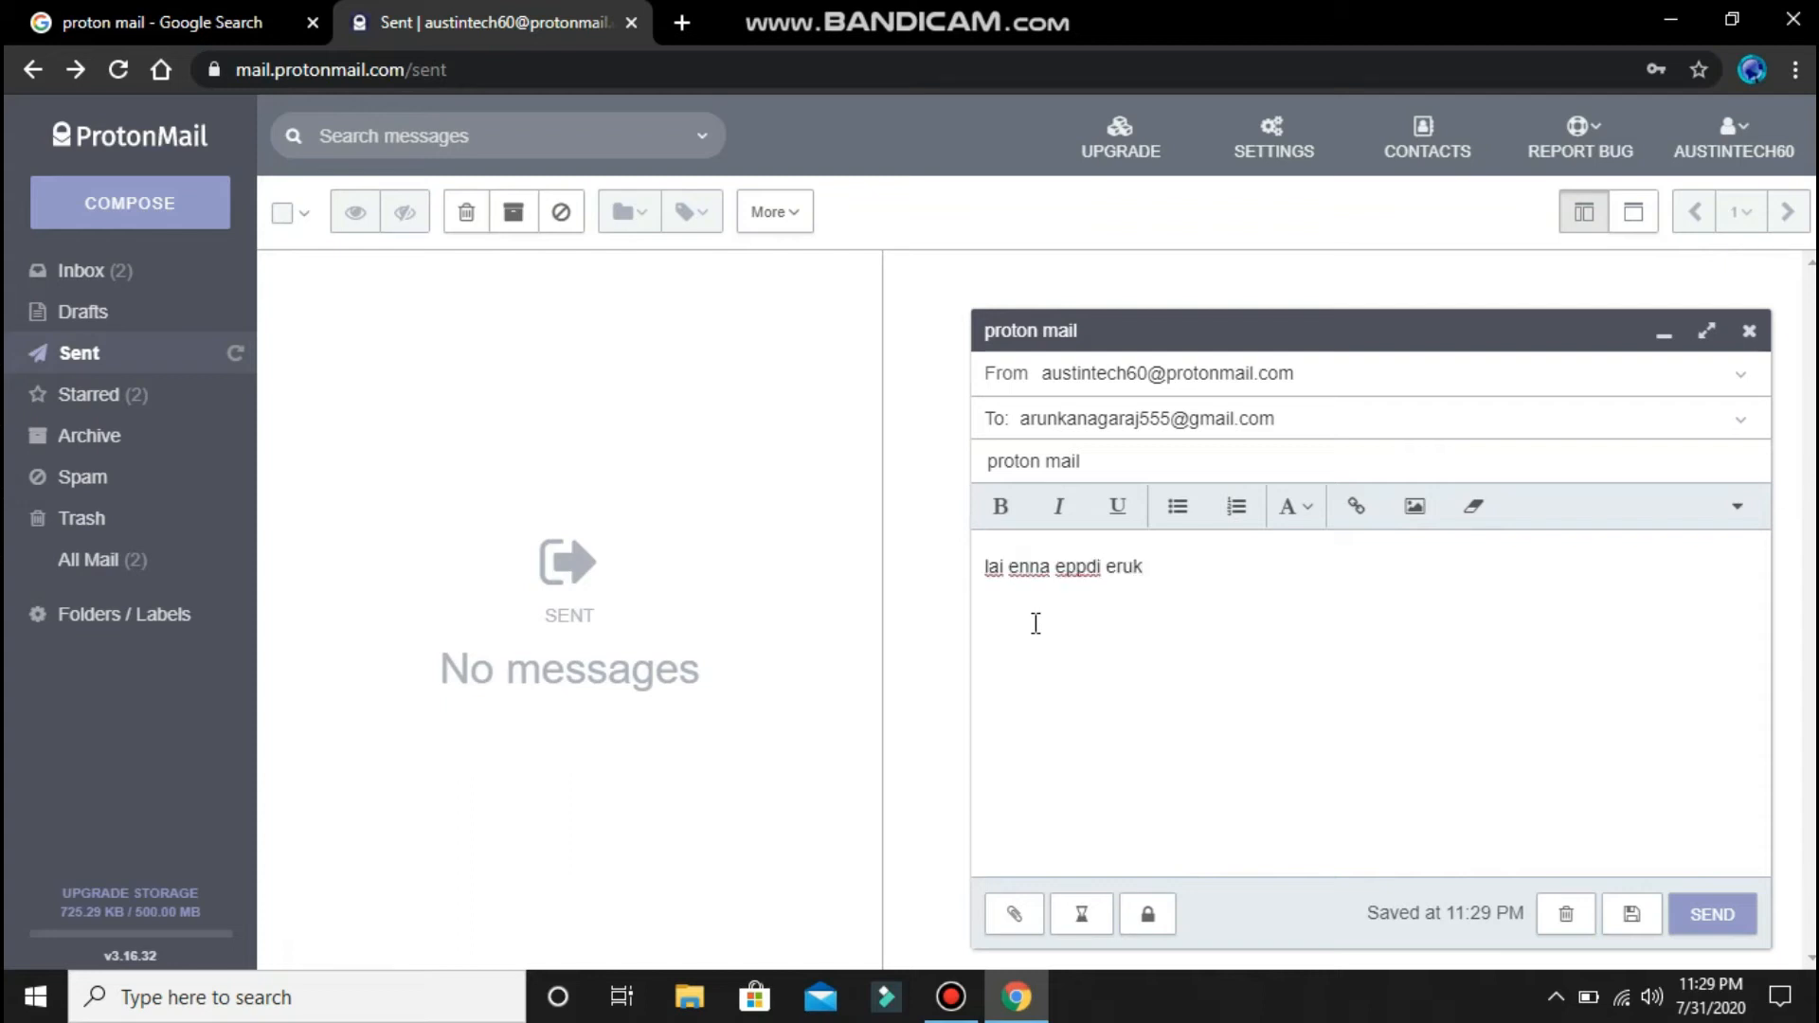
{"action": "type", "text": "a e"}
{"action": "type", "text": "st testing ku onaku anuounan"}
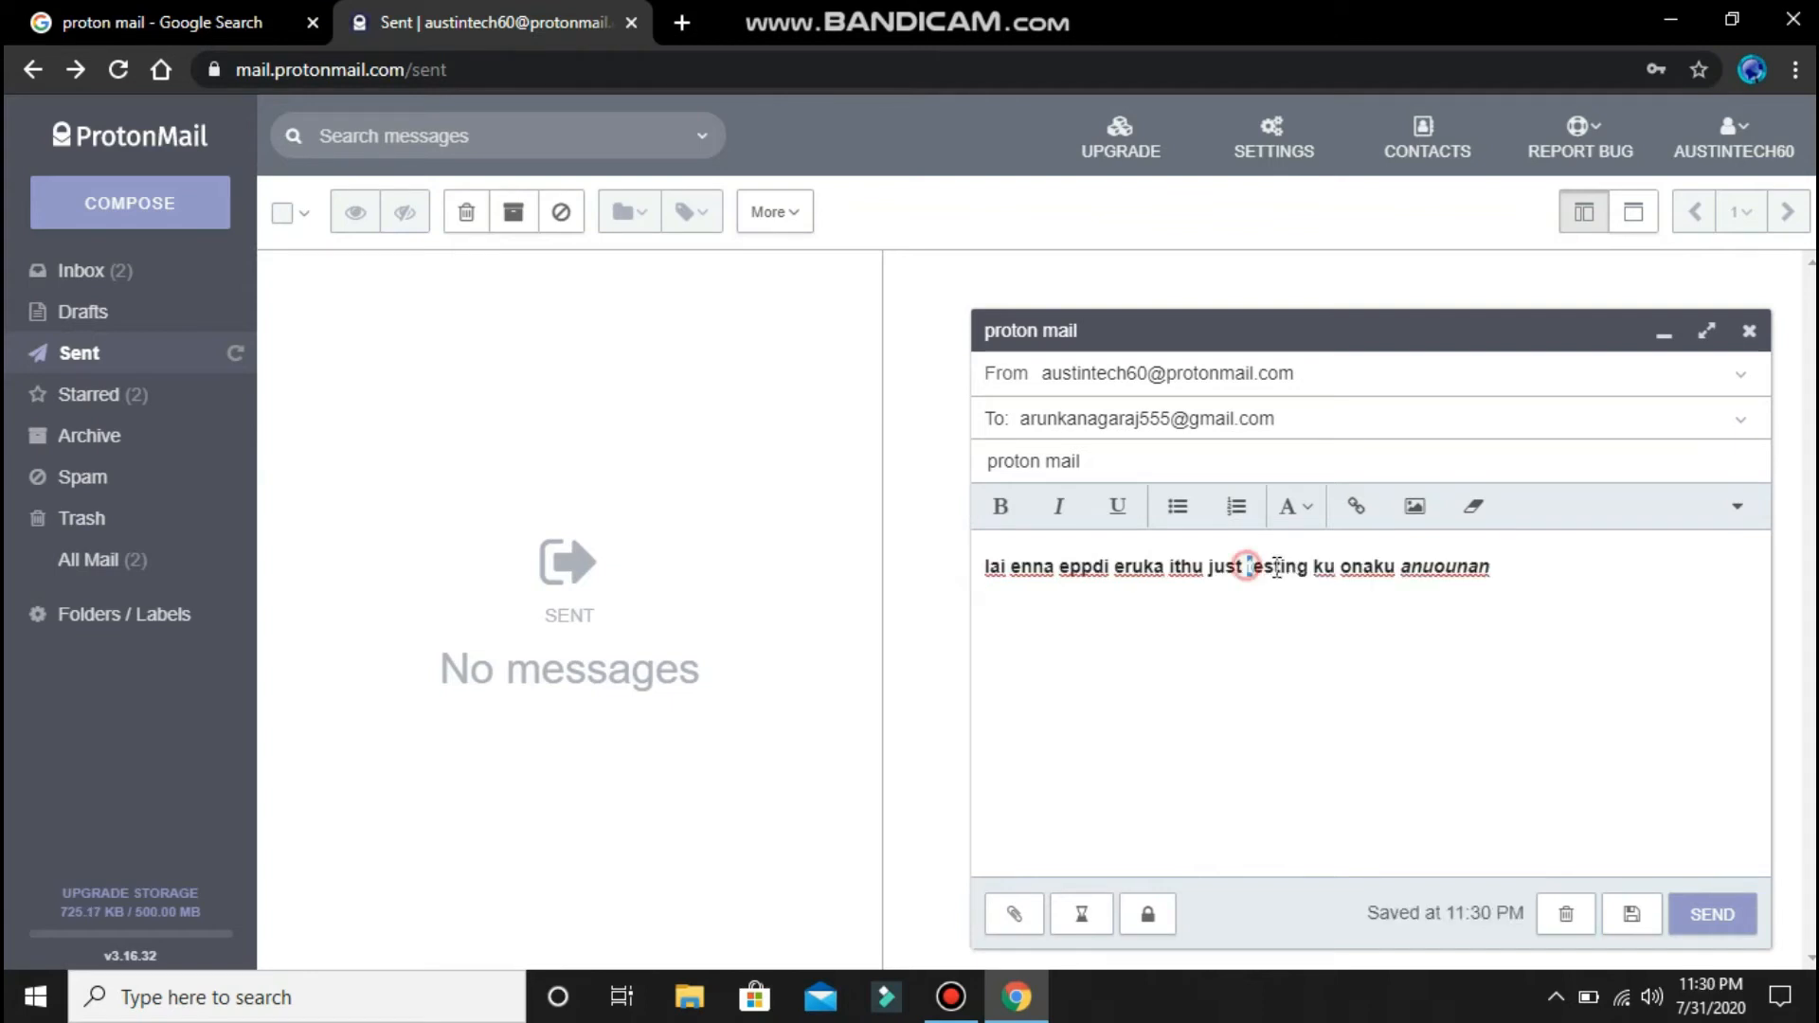
{"action": "left_click_drag", "start_coordinate": [1247, 567], "coordinate": [1309, 569]}
- Underline 'testing', check the font list without changing it, and make the whole body bold
{"action": "left_click", "coordinate": [1114, 505]}
{"action": "left_click", "coordinate": [1331, 653]}
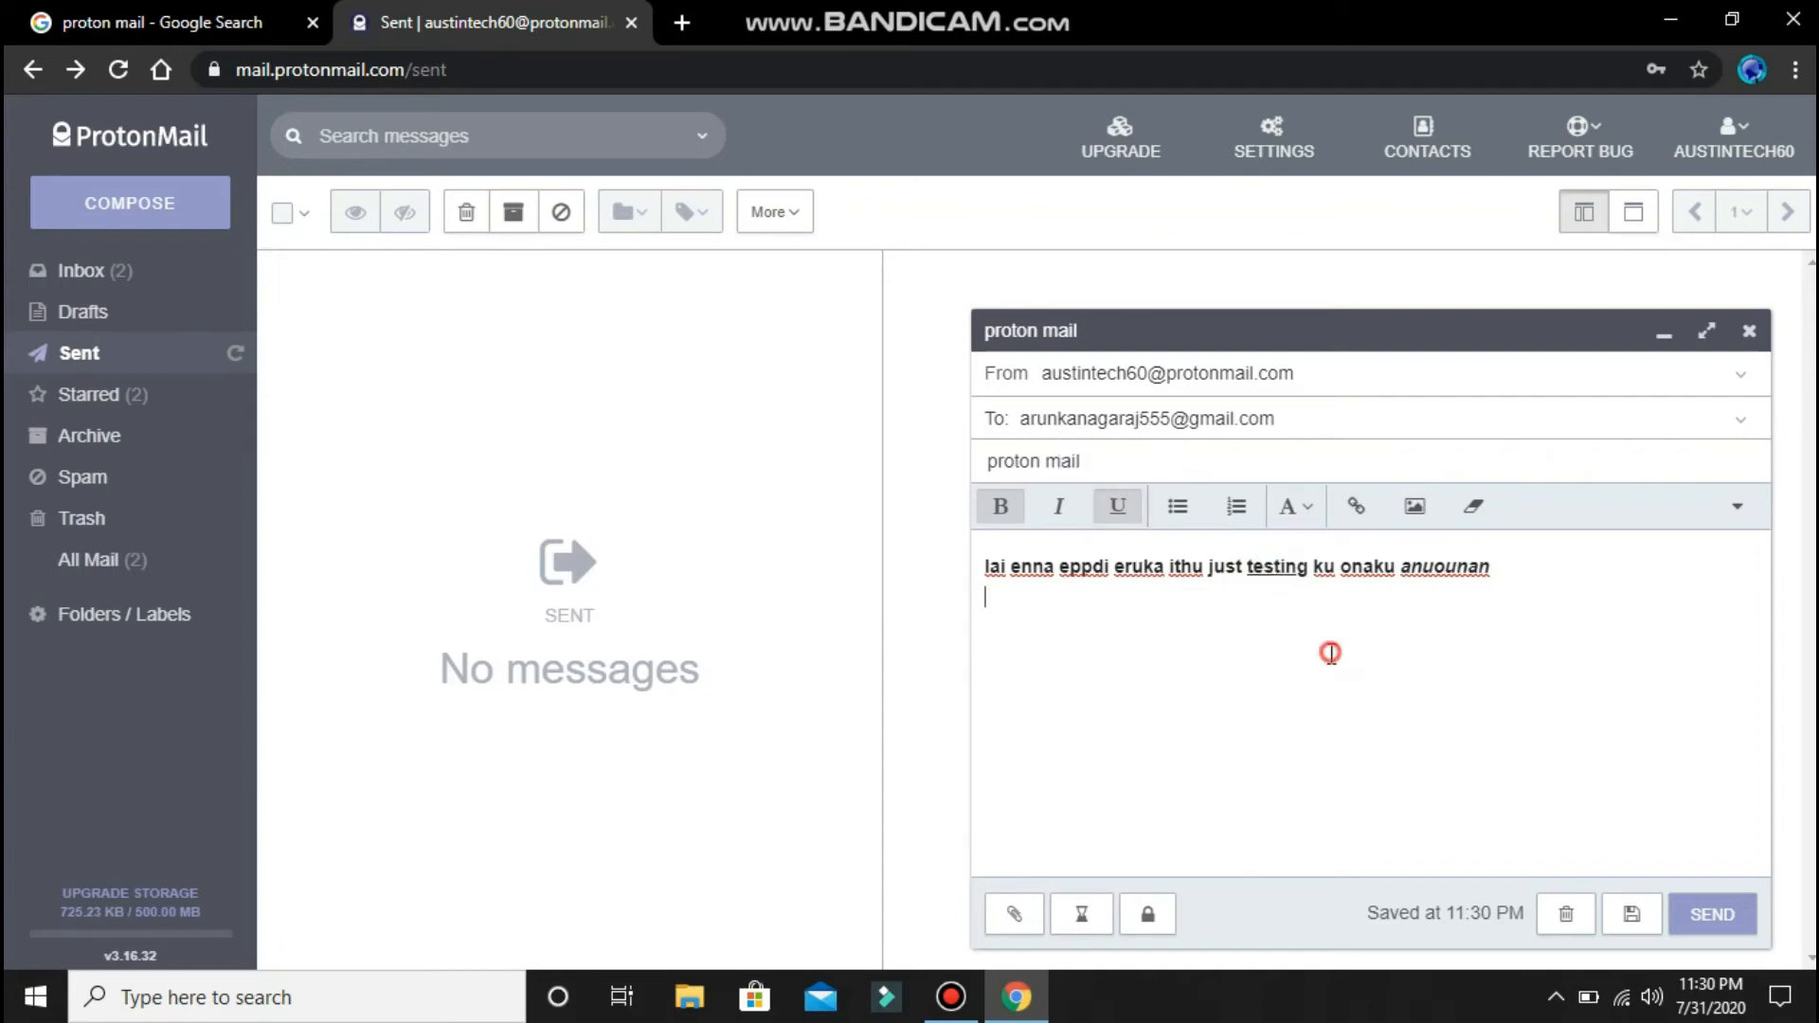
{"action": "left_click", "coordinate": [1307, 517]}
{"action": "left_click", "coordinate": [1178, 559]}
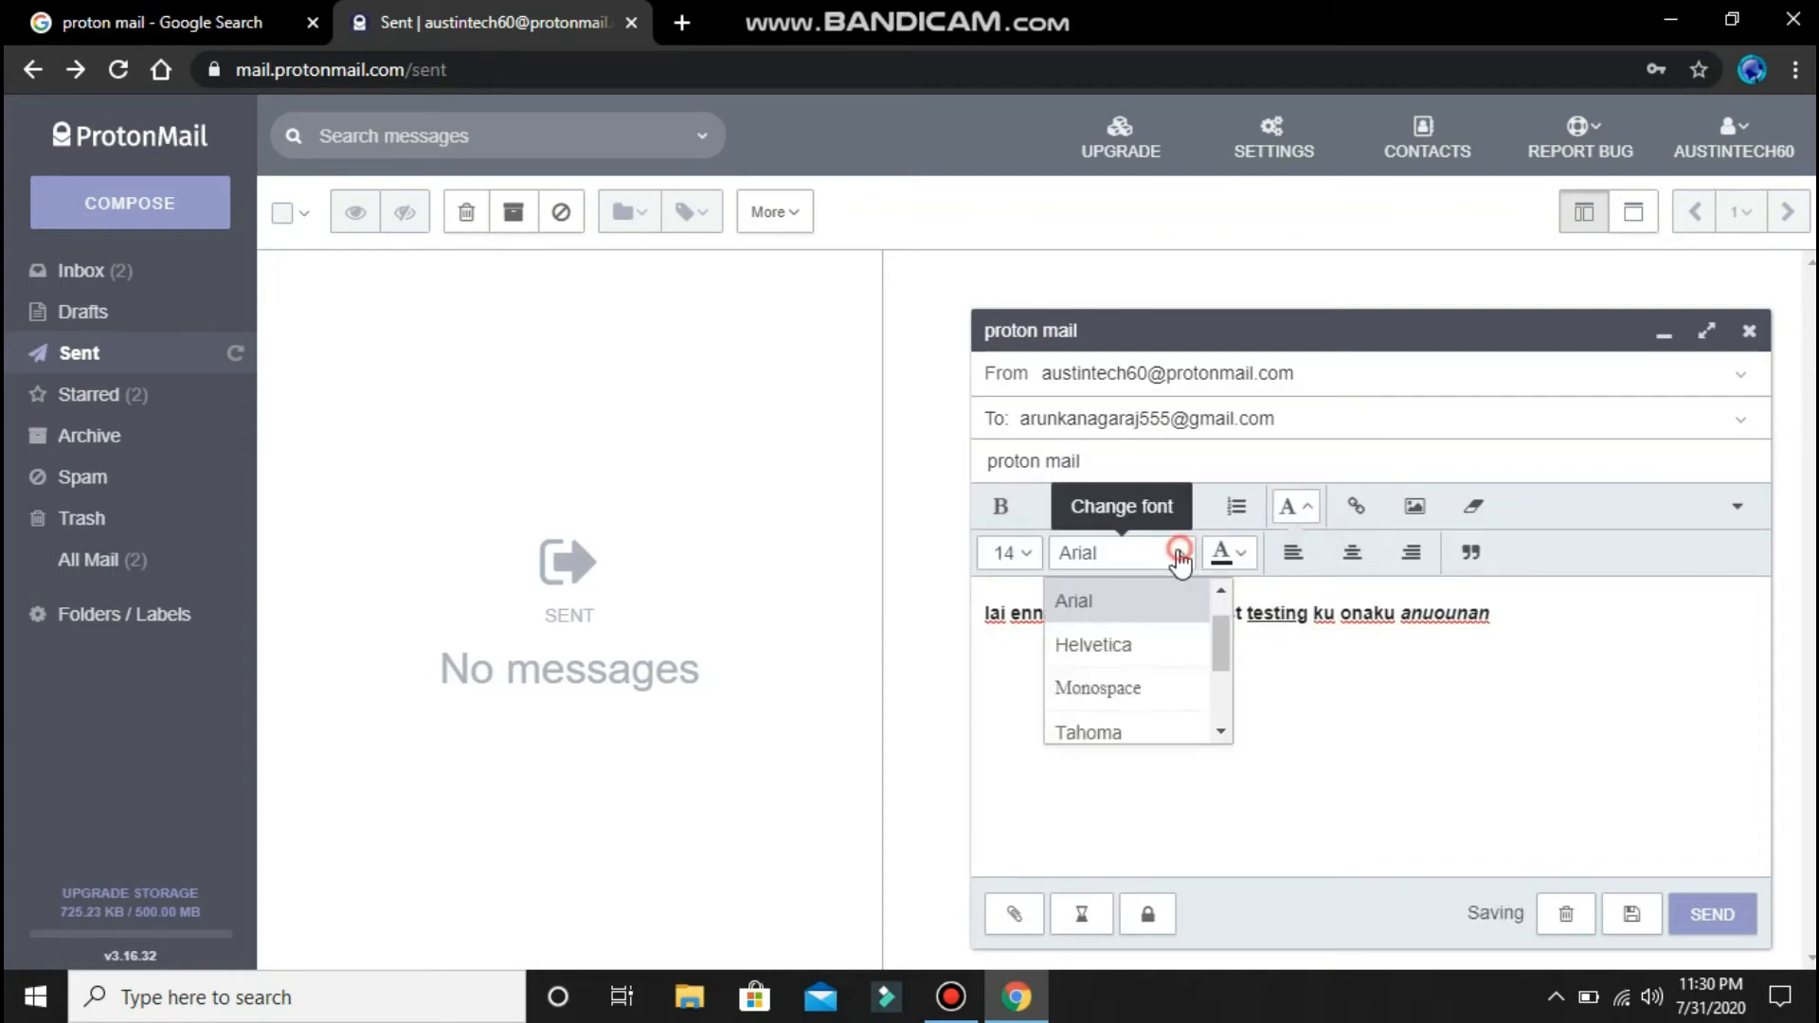
{"action": "left_click", "coordinate": [1290, 660]}
{"action": "left_click_drag", "start_coordinate": [1563, 626], "coordinate": [989, 621]}
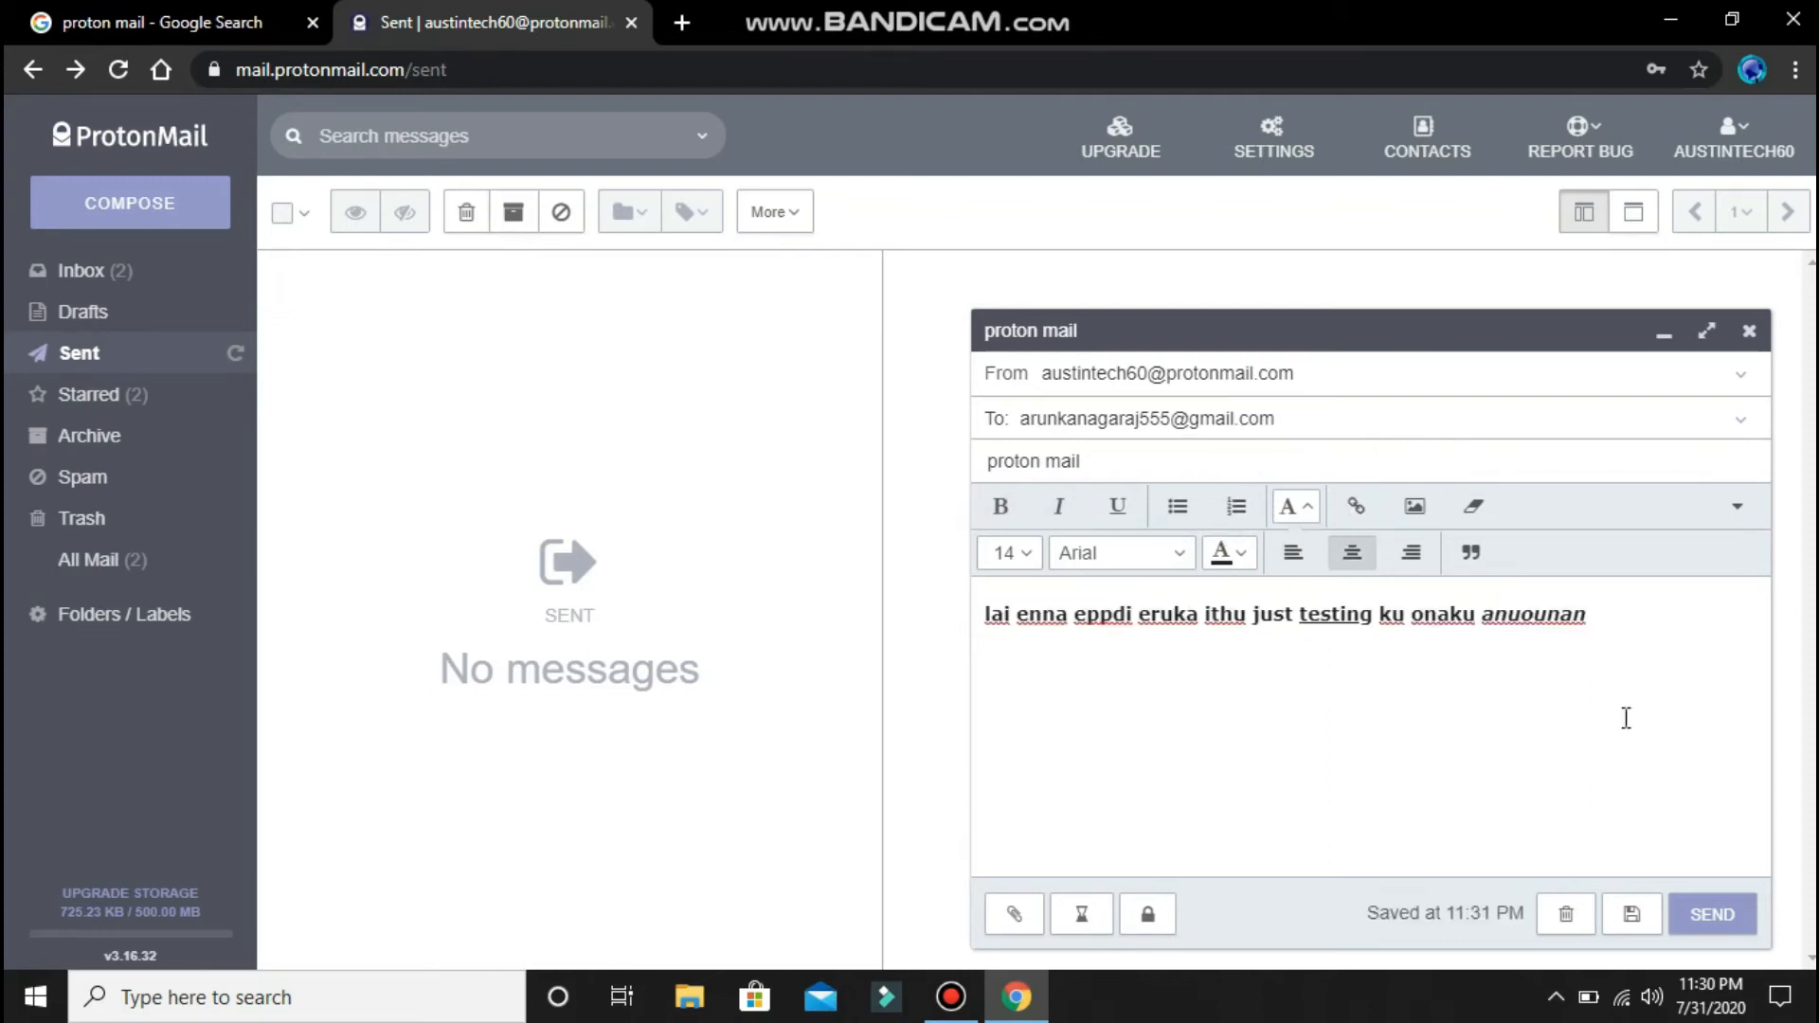
{"action": "left_click", "coordinate": [1013, 914]}
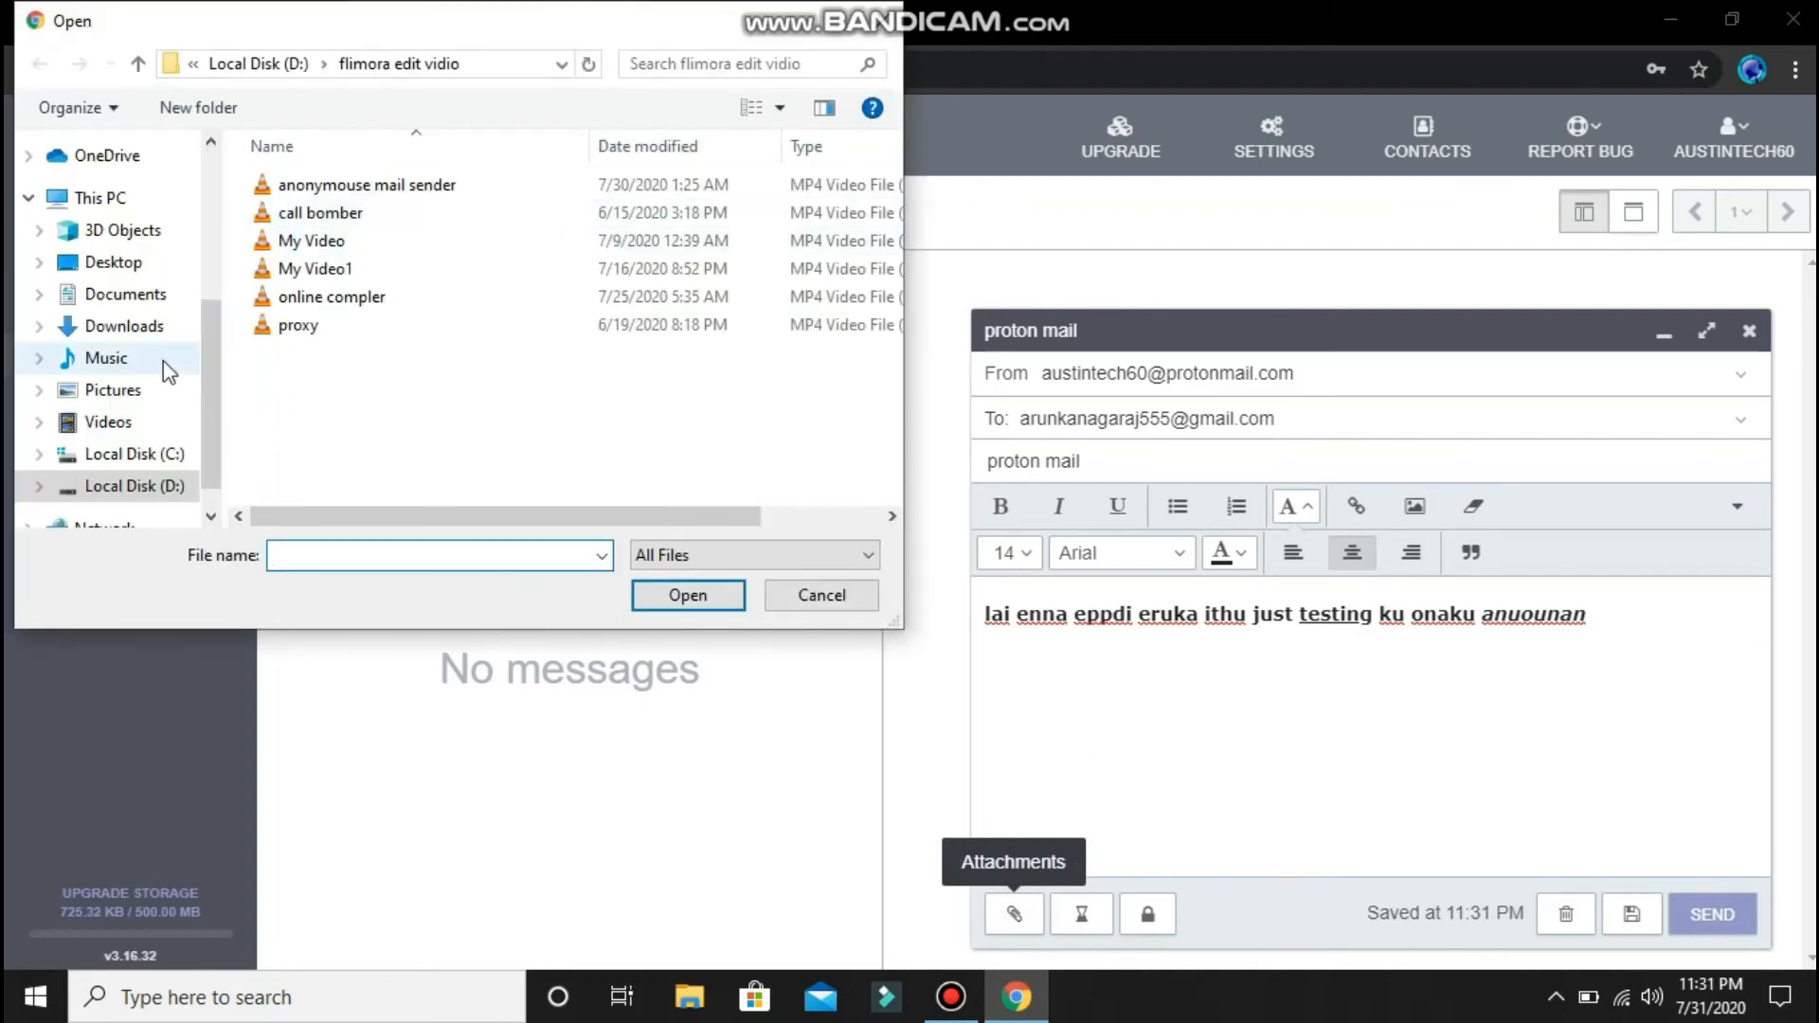
{"action": "left_click", "coordinate": [877, 23]}
- Open the password encryption settings and fill in the message password
{"action": "left_click", "coordinate": [1148, 915]}
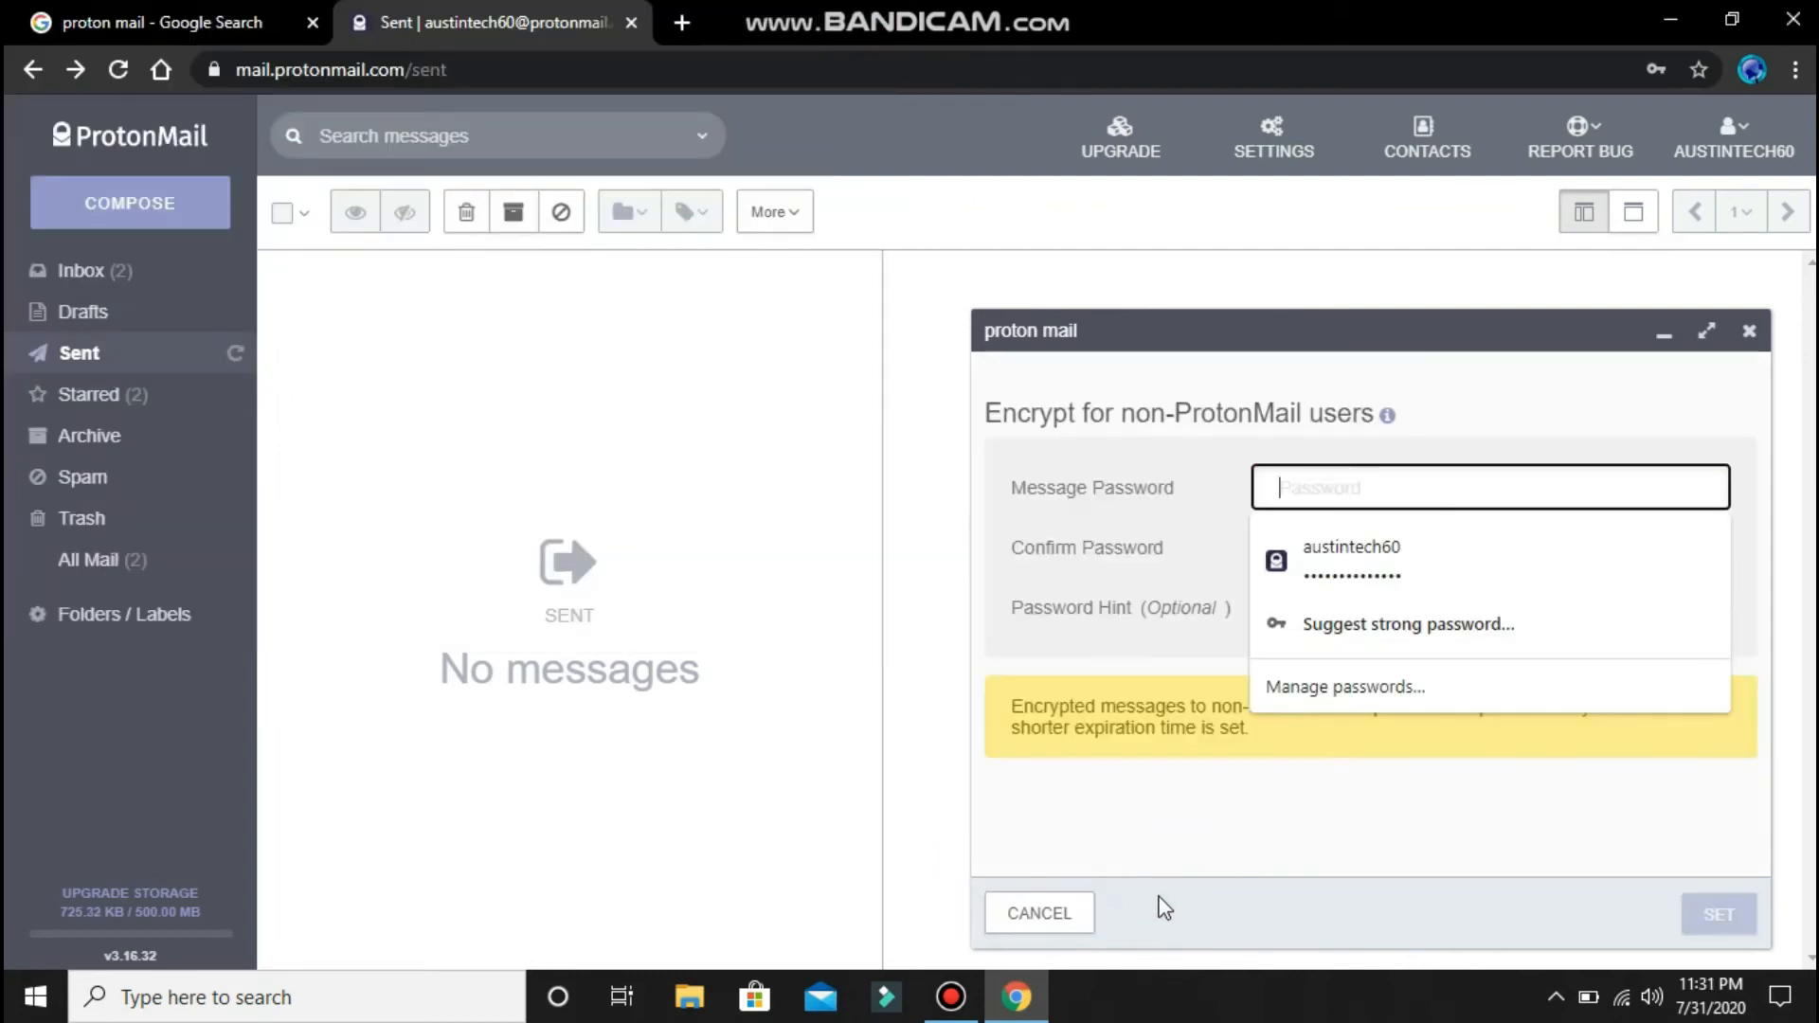
{"action": "key", "text": "Escape"}
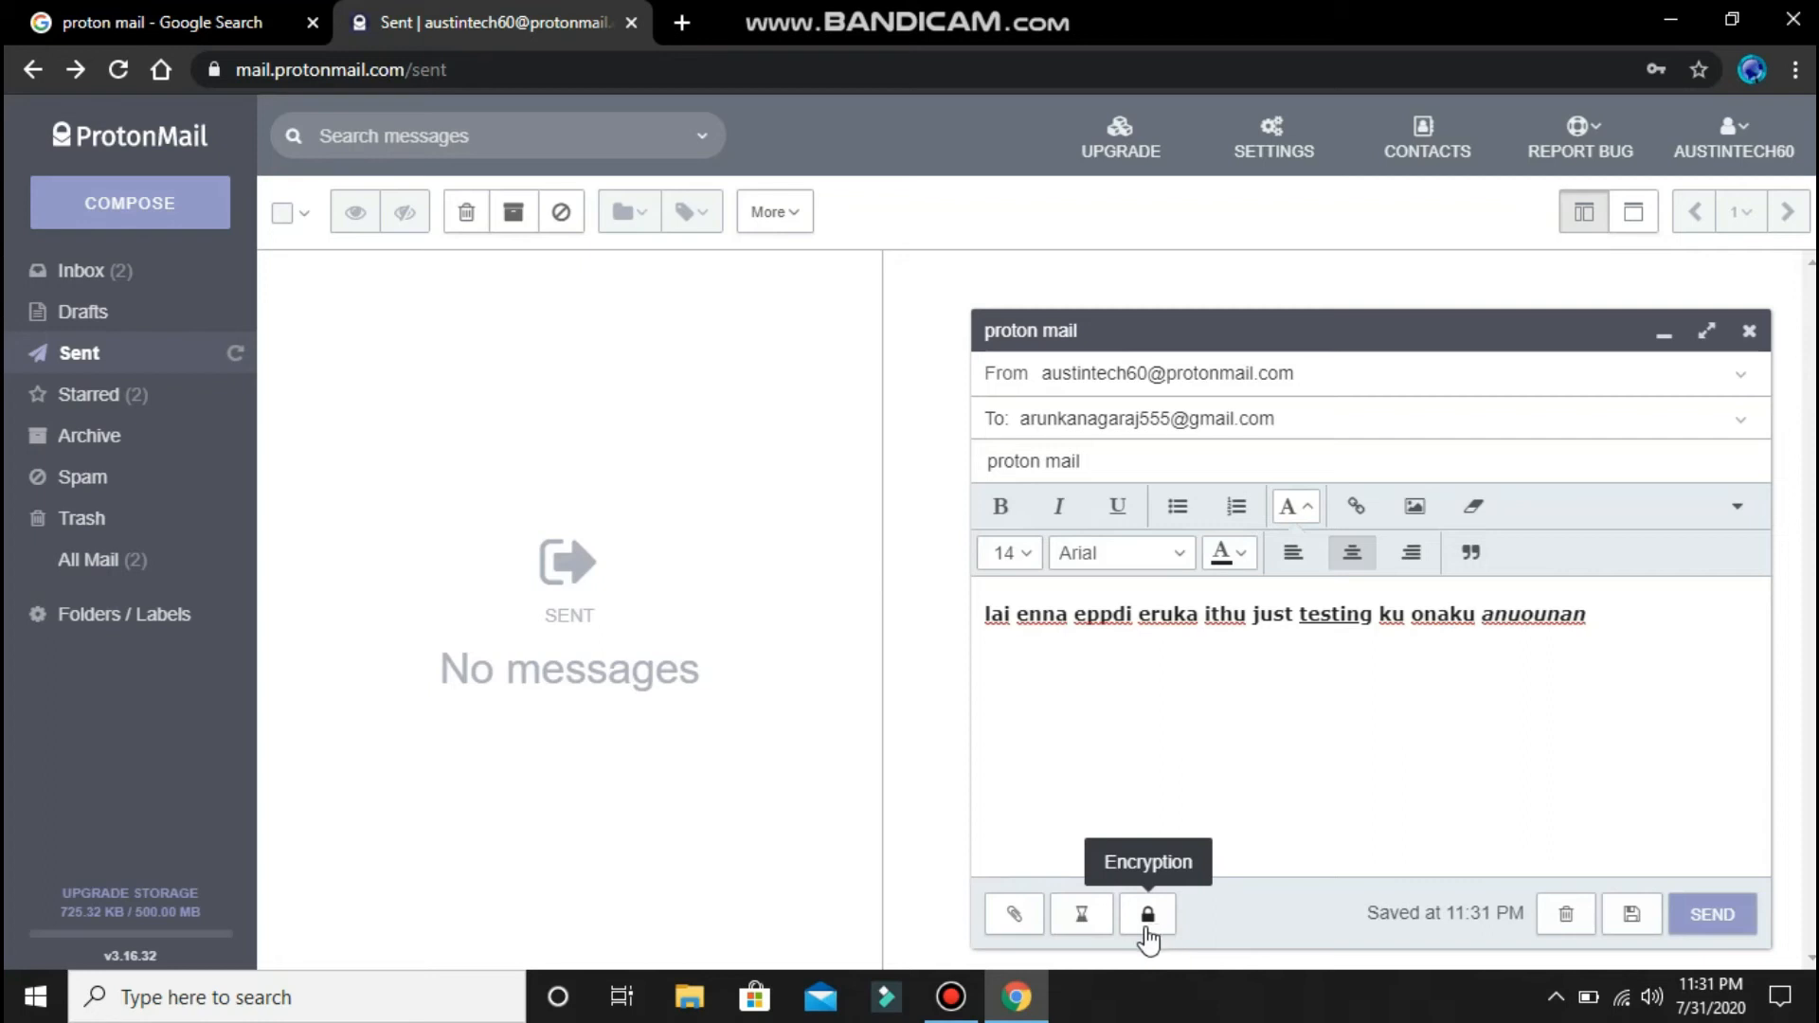
{"action": "left_click", "coordinate": [1148, 915]}
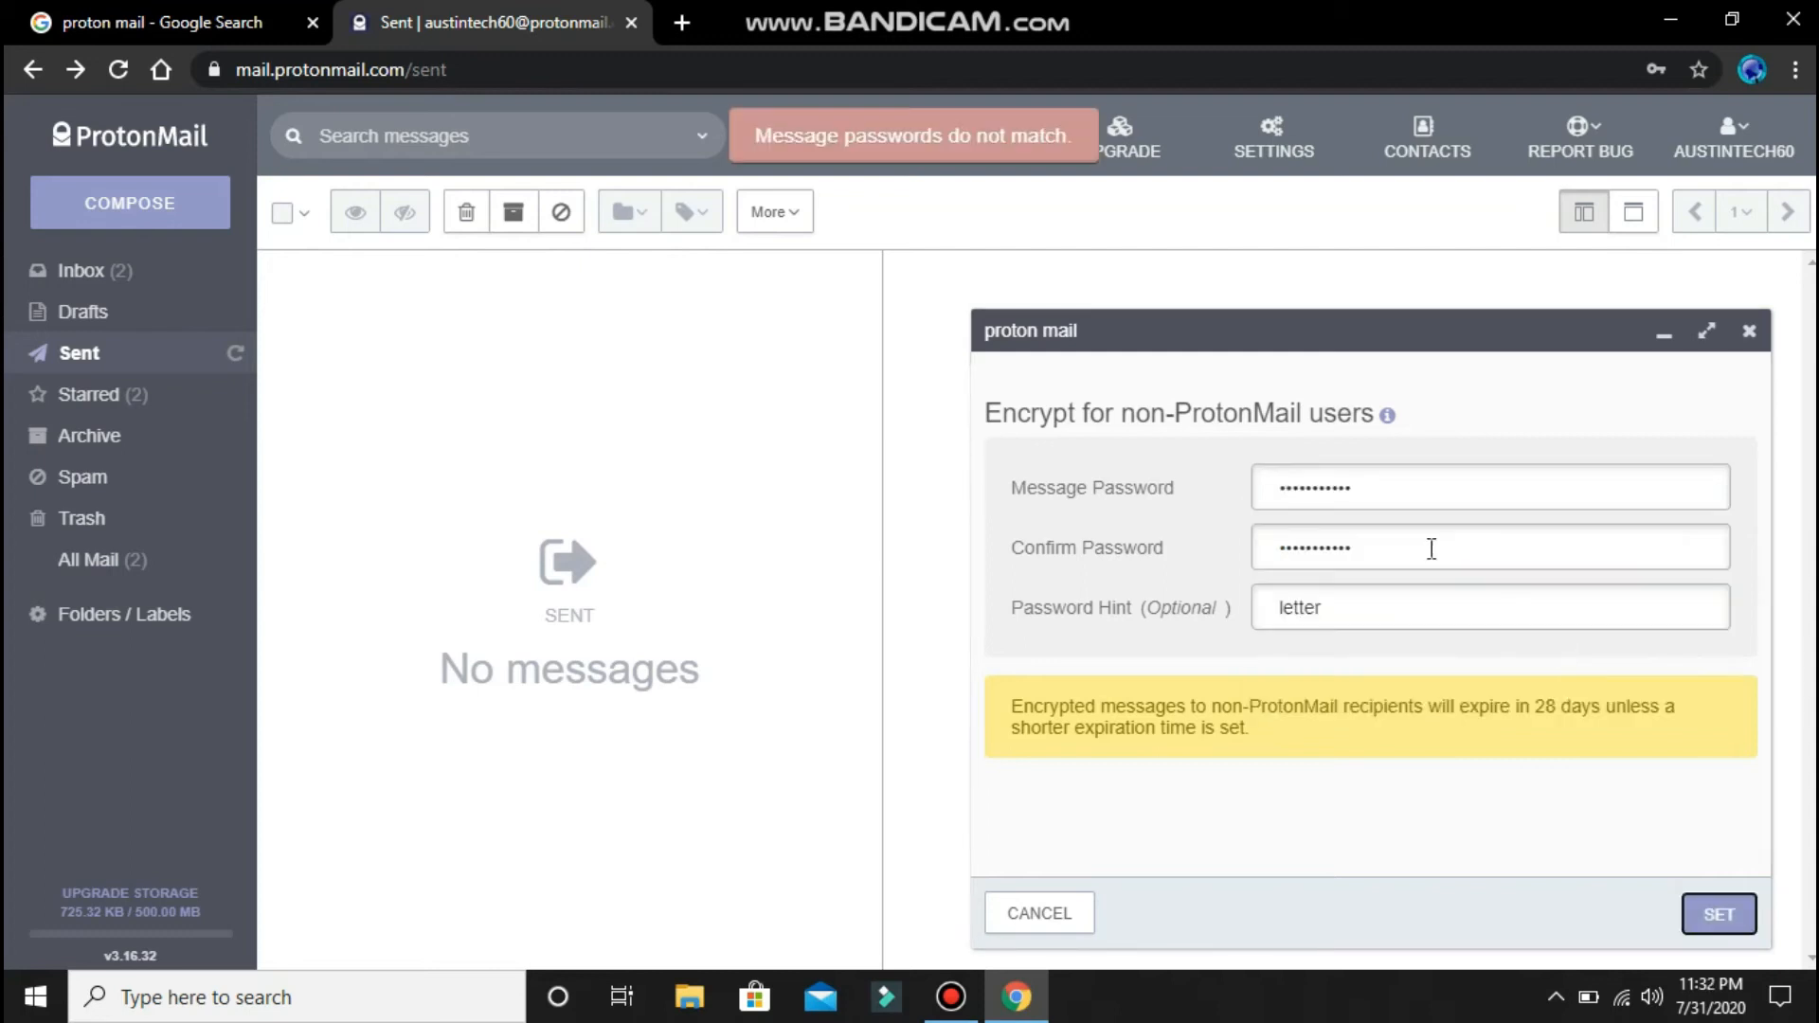
{"action": "double_click", "coordinate": [1429, 547]}
{"action": "double_click", "coordinate": [1345, 487]}
{"action": "key", "text": "BackSpace"}
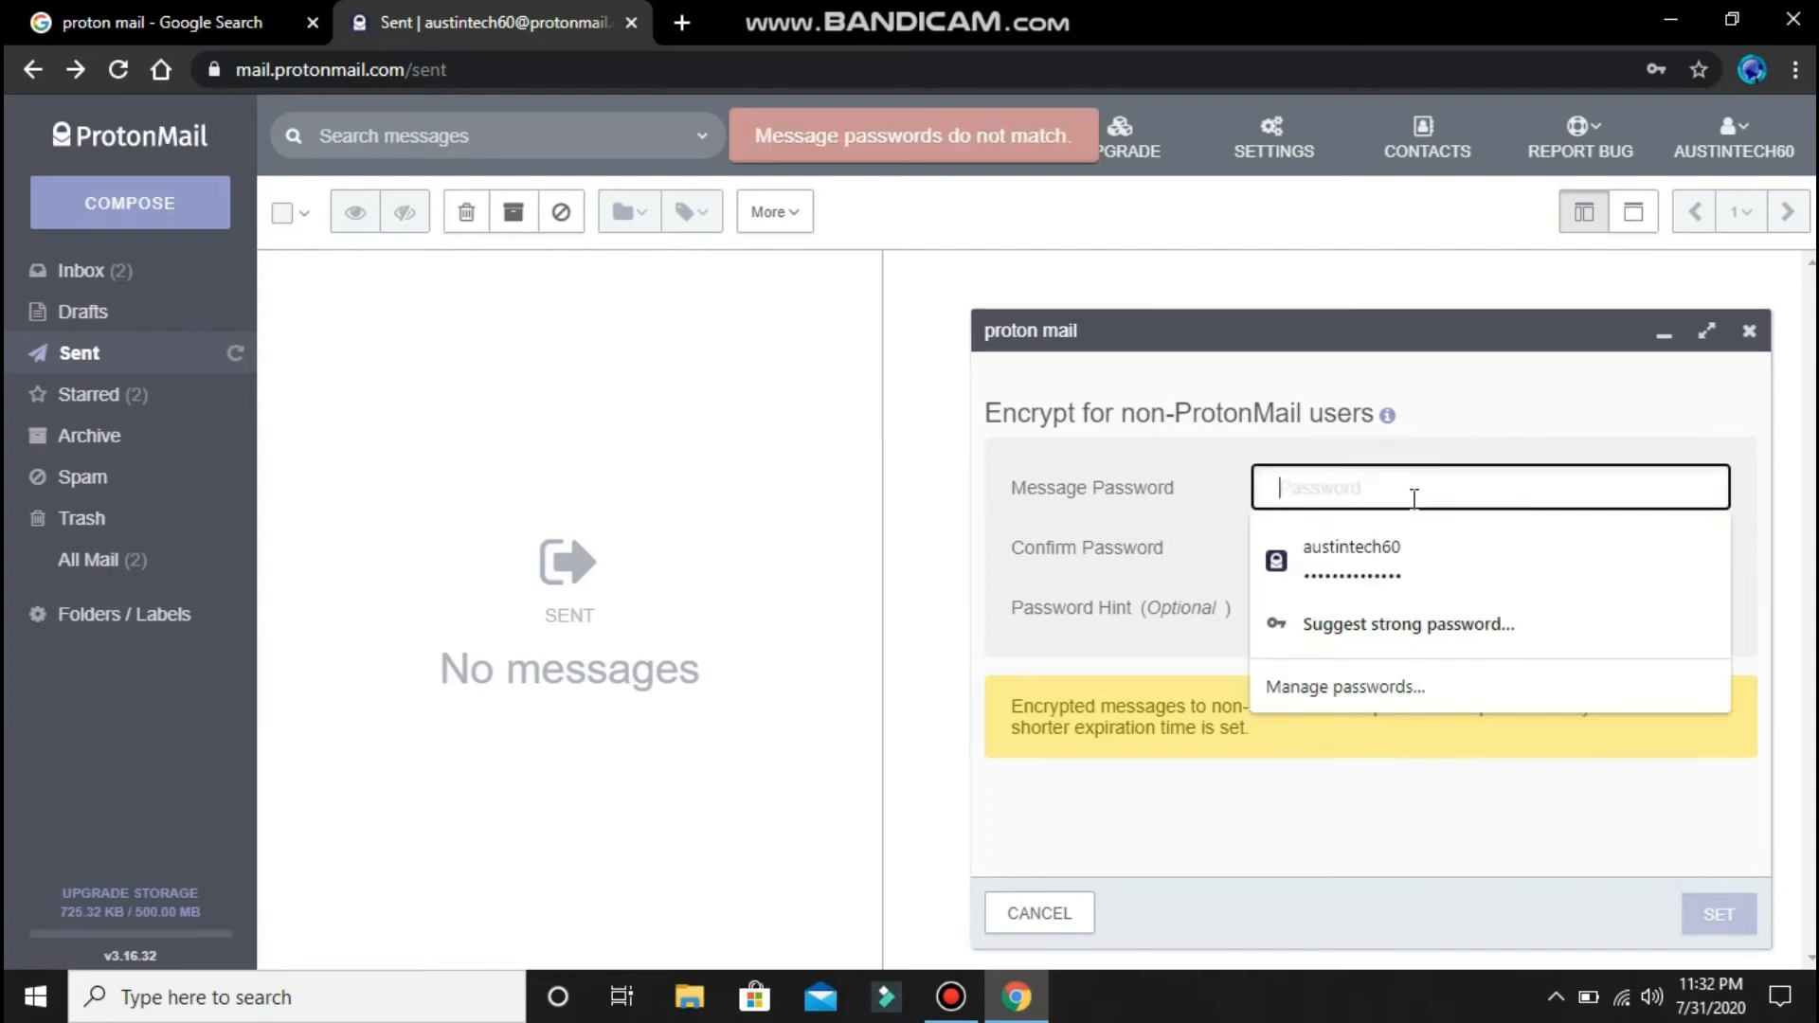
{"action": "left_click", "coordinate": [1408, 566]}
- Re-enter the confirm password, set the hint 'etc', apply it, and send the message
{"action": "left_click_drag", "start_coordinate": [1404, 555], "coordinate": [1239, 574]}
{"action": "key", "text": "BackSpace"}
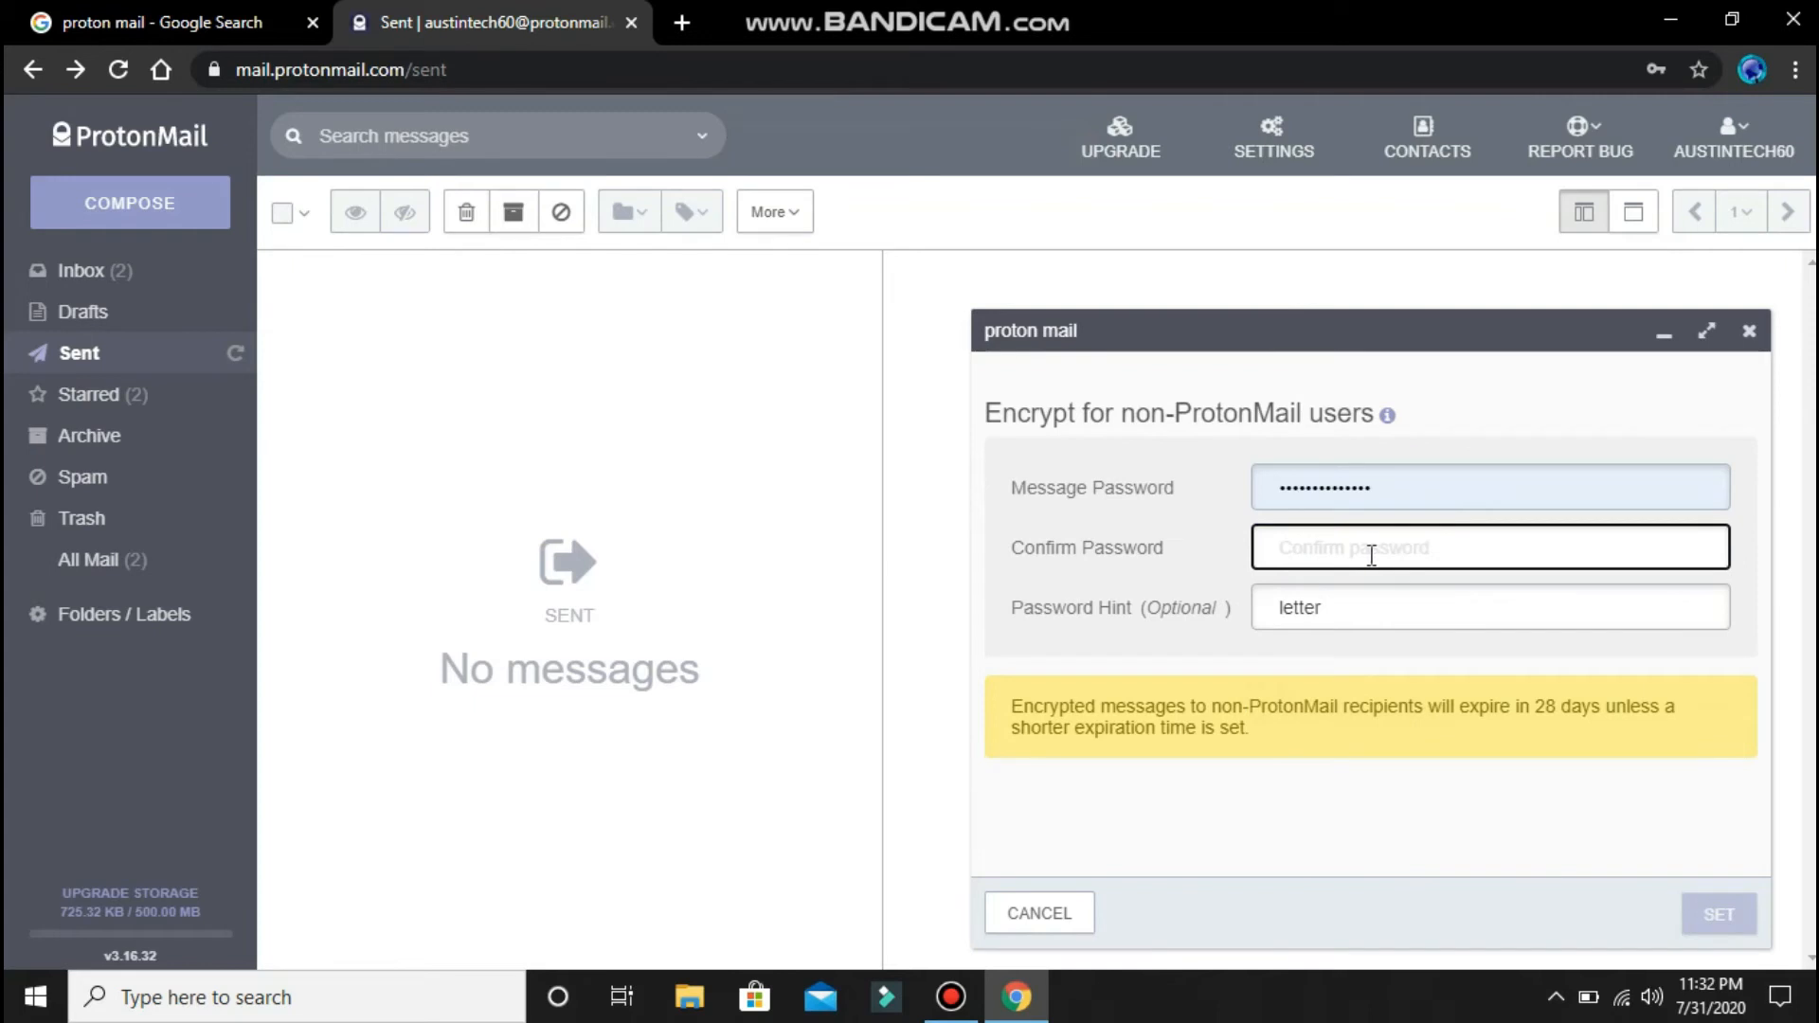
{"action": "type", "text": "****"}
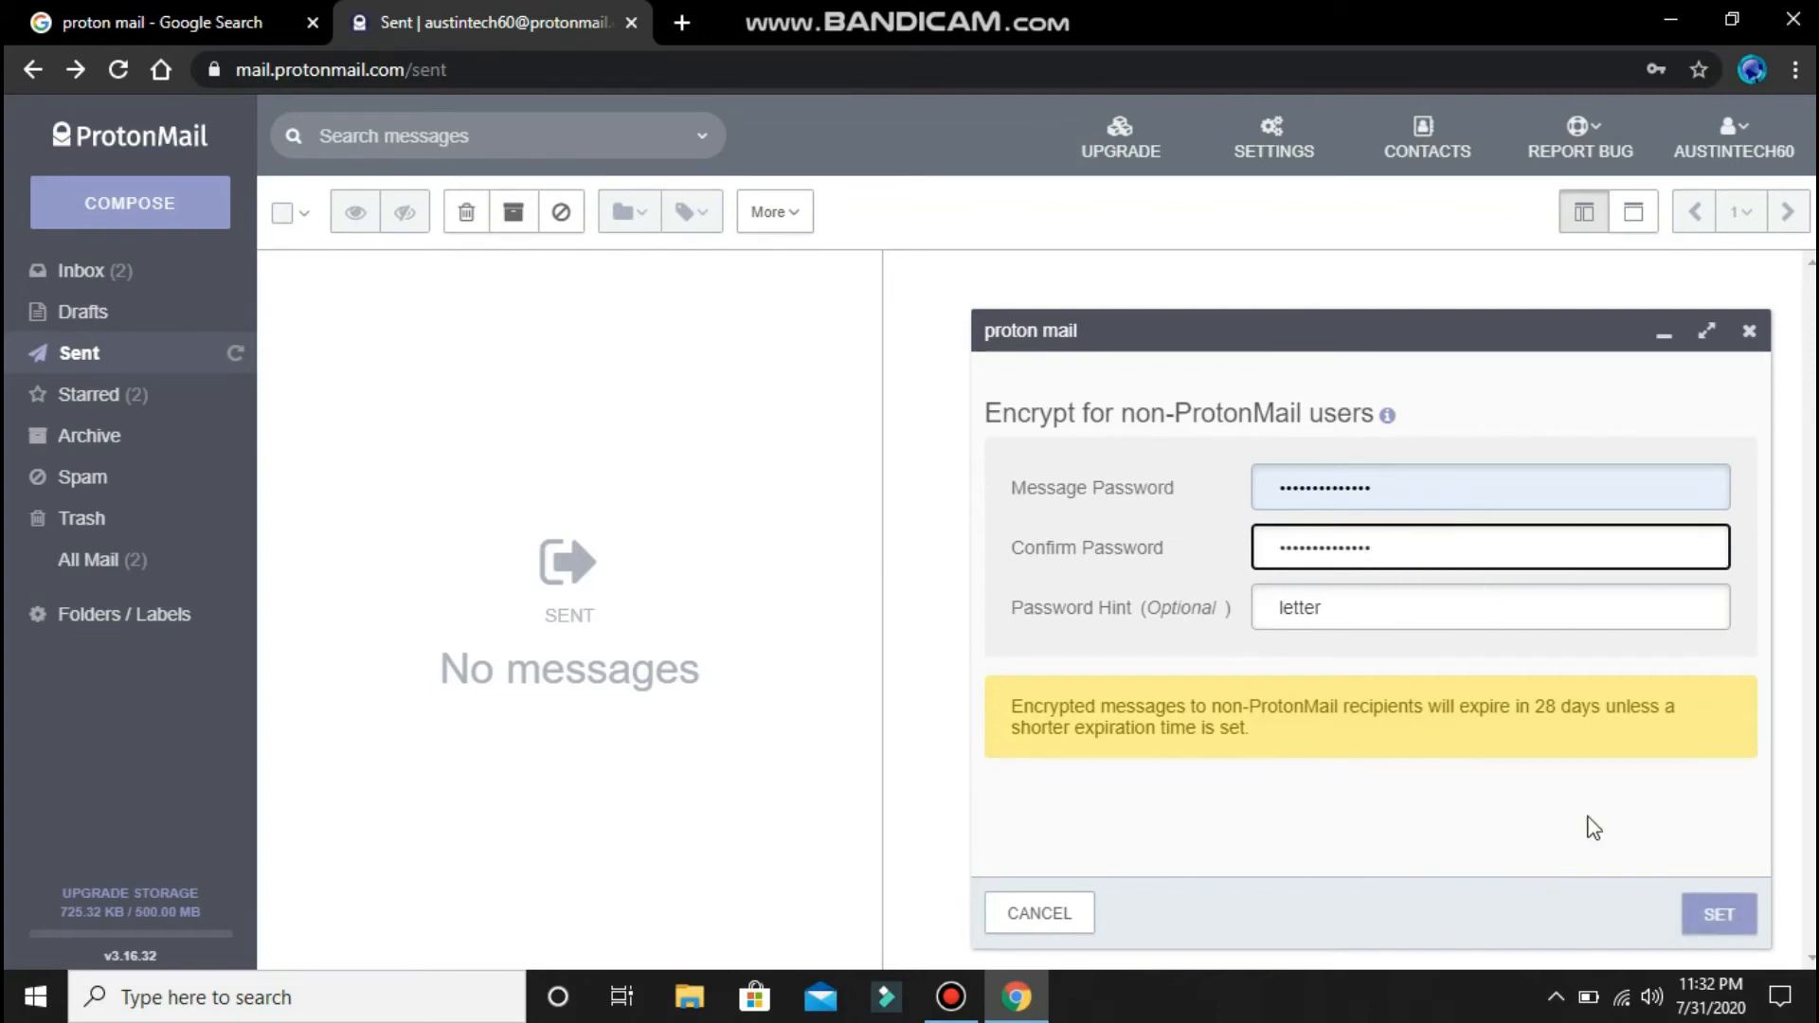
{"action": "left_click_drag", "start_coordinate": [1345, 603], "coordinate": [1181, 650]}
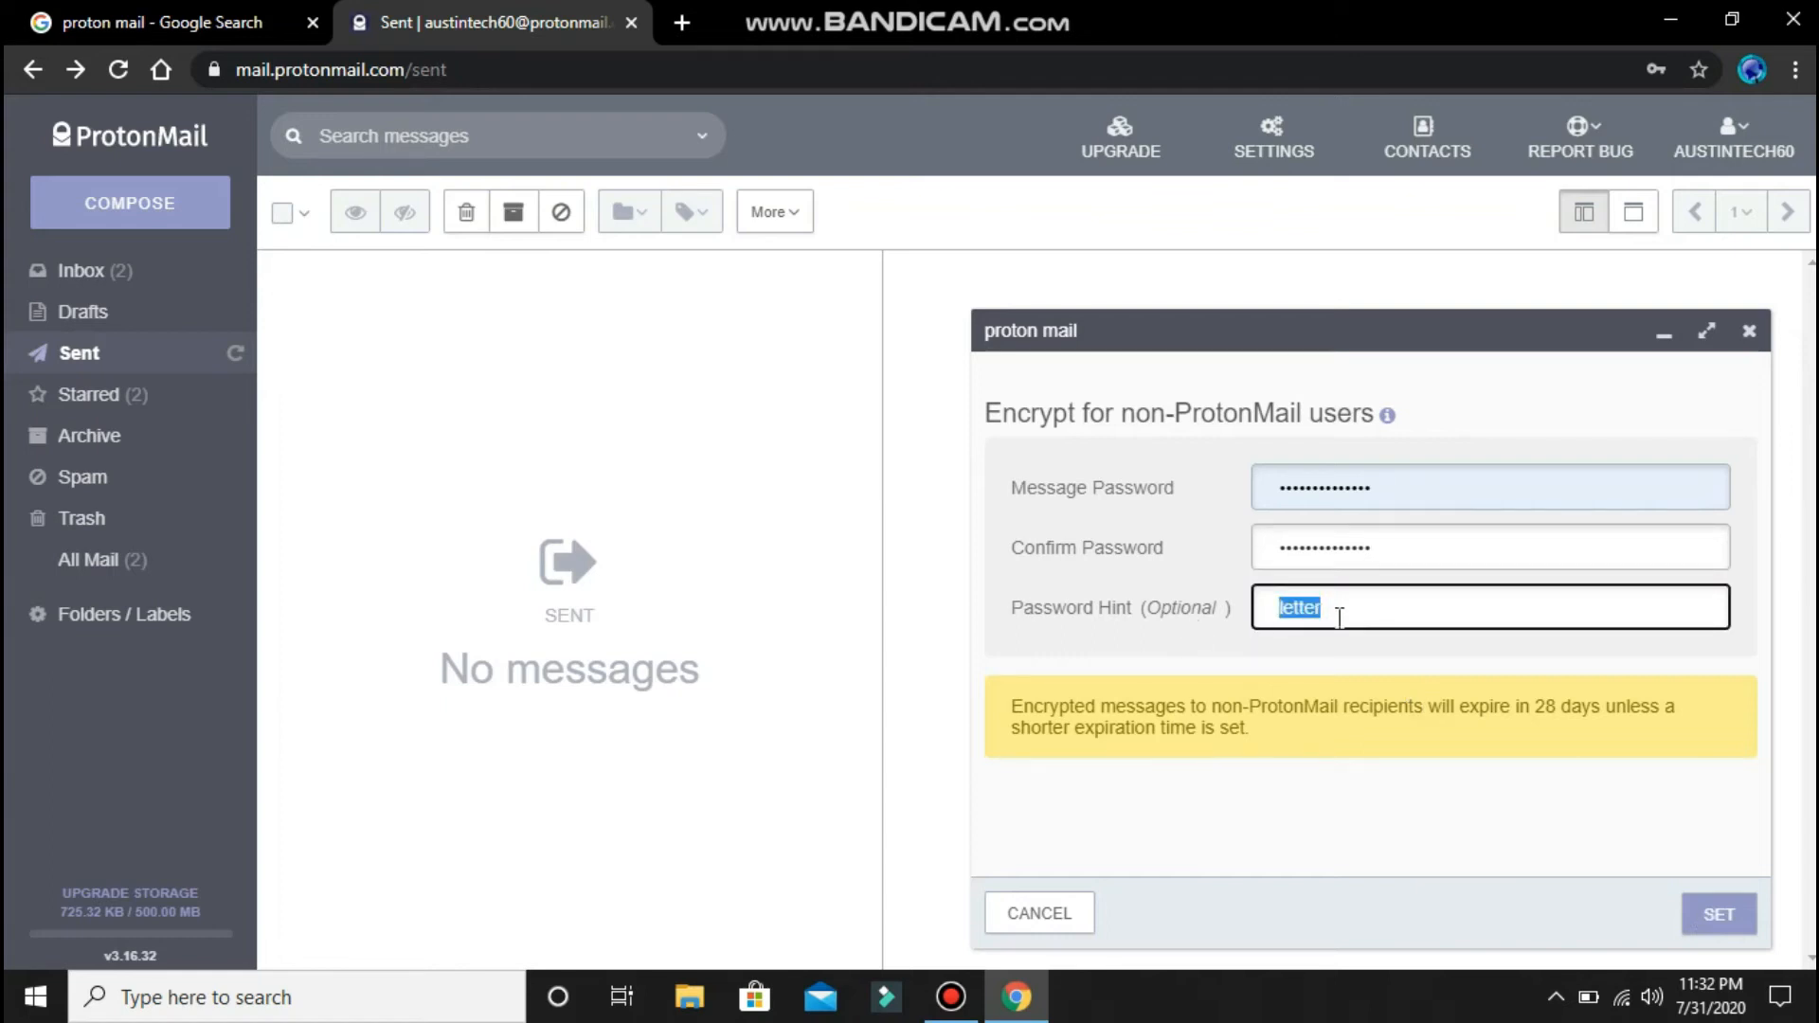
{"action": "type", "text": "ec"}
{"action": "type", "text": "tc"}
{"action": "left_click", "coordinate": [1716, 913]}
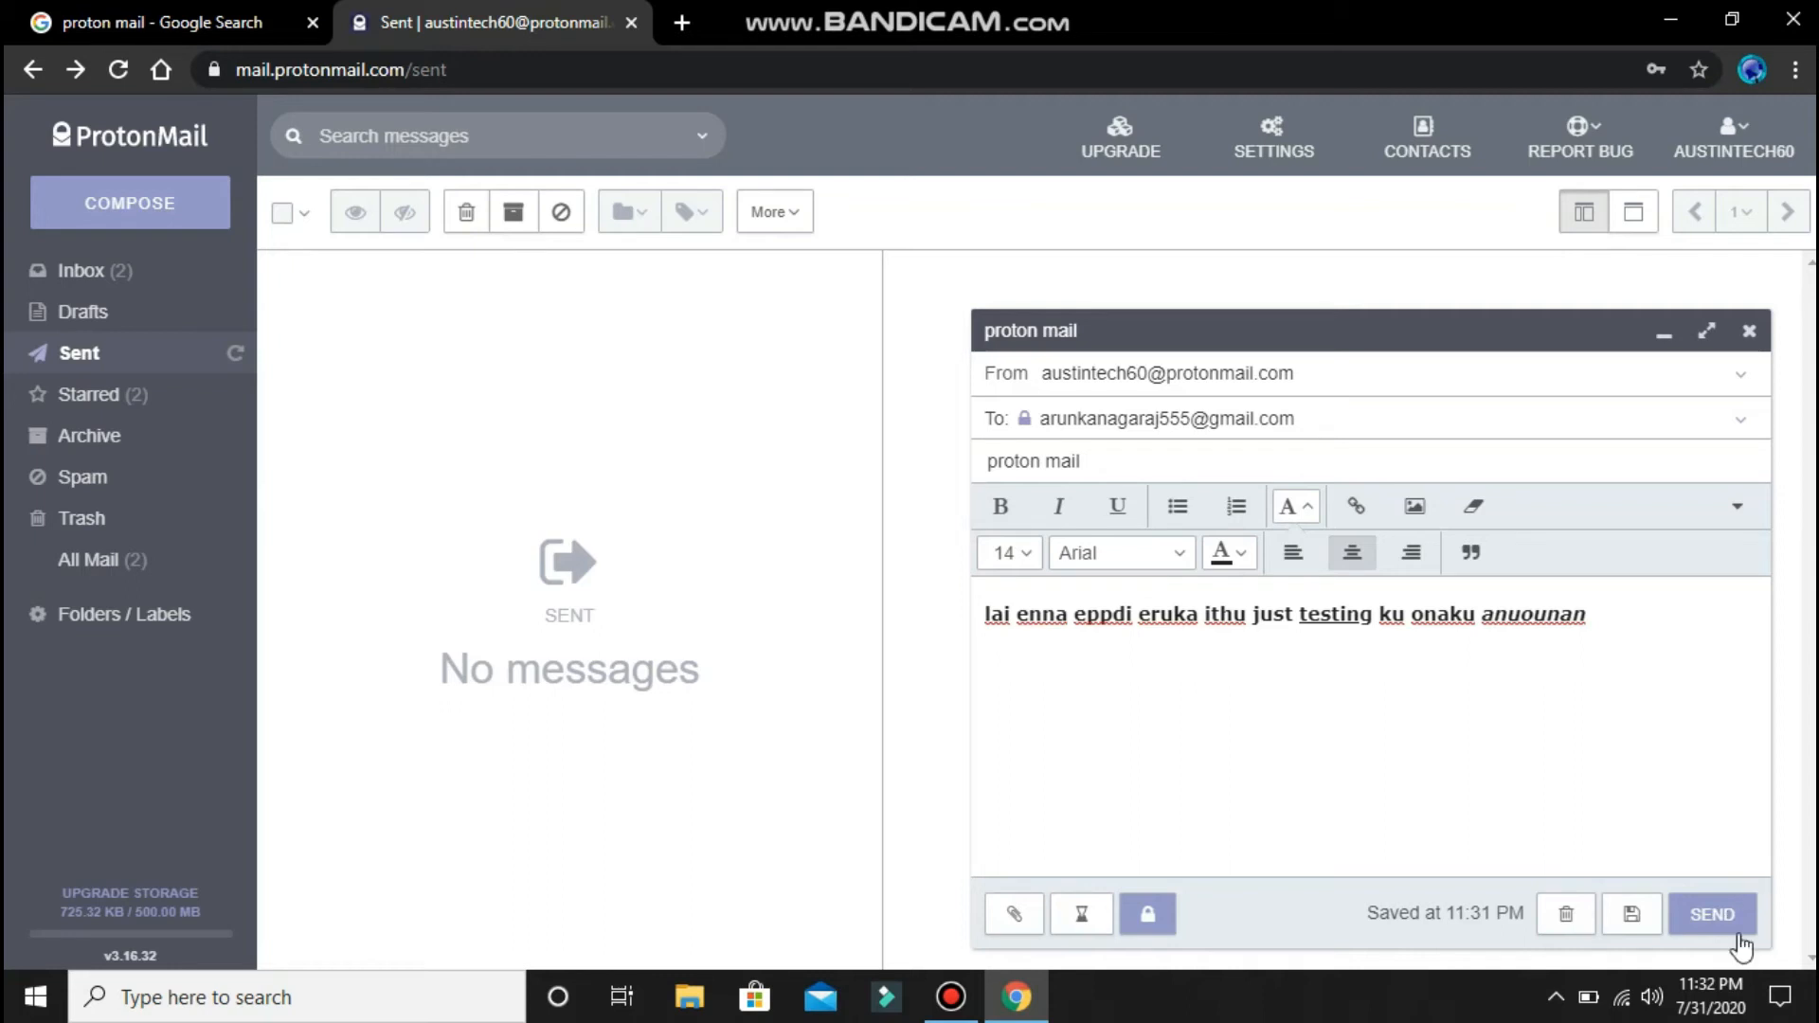
{"action": "left_click", "coordinate": [1735, 920]}
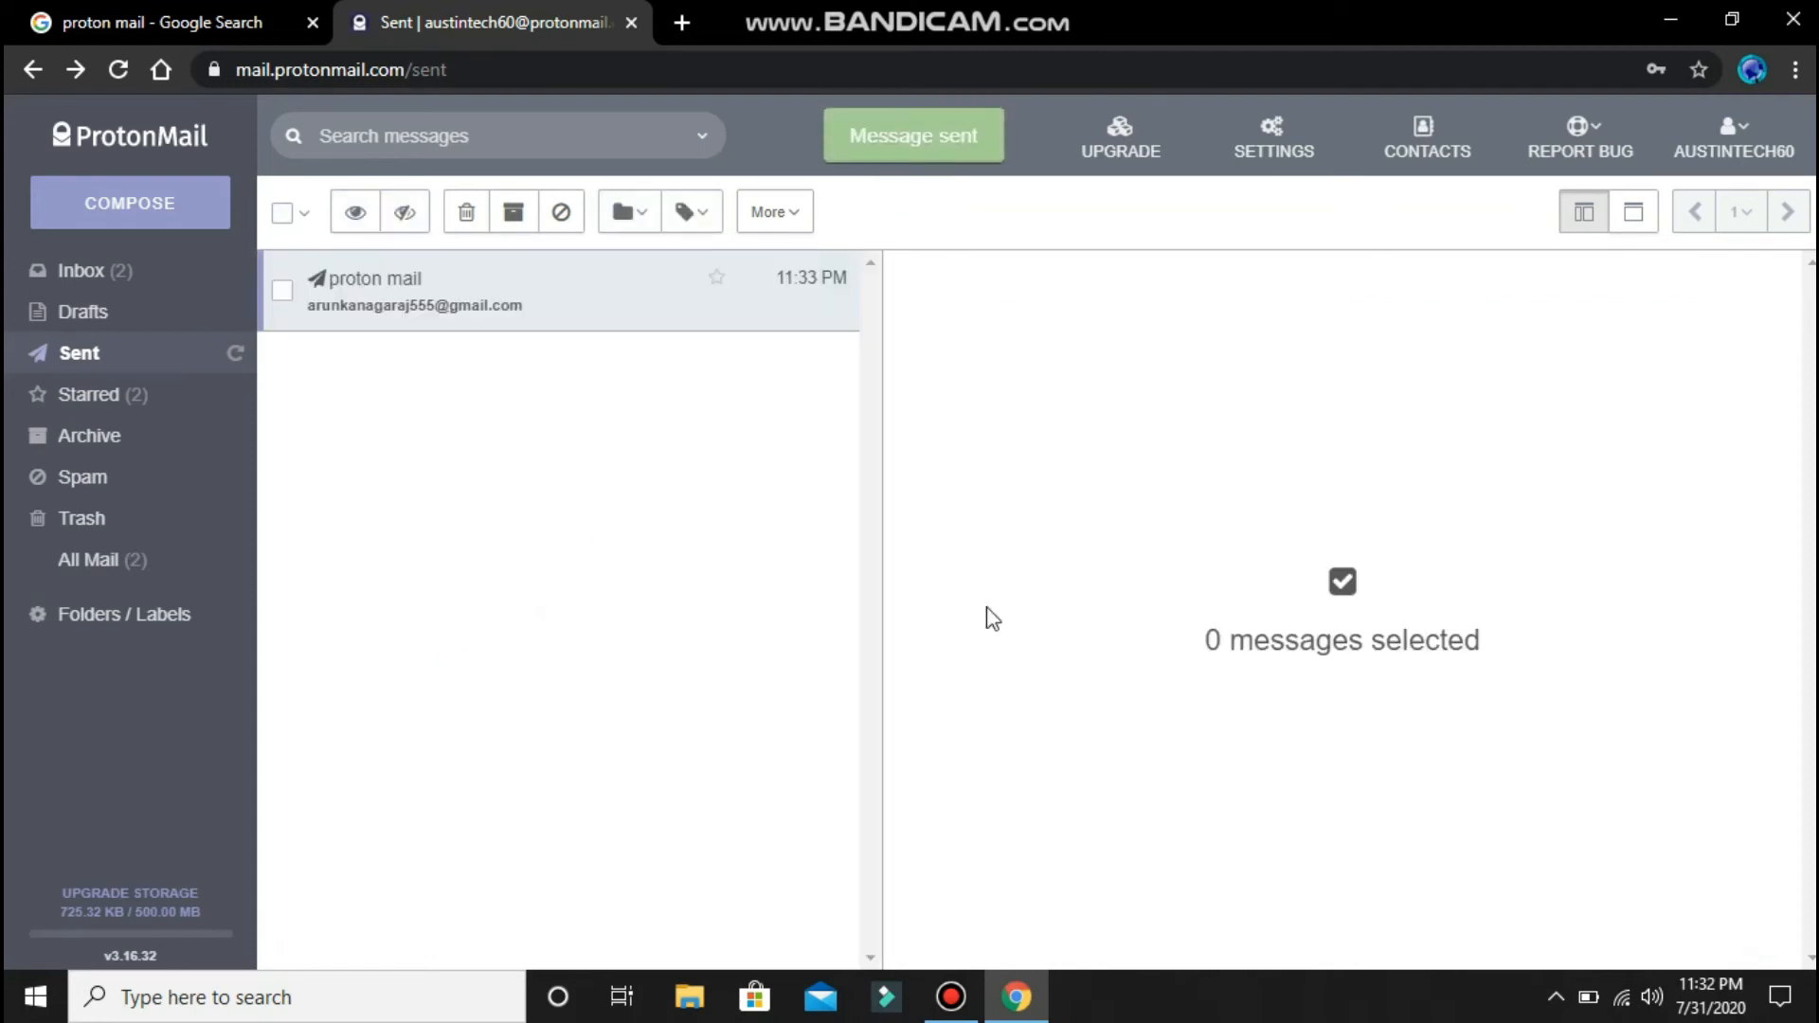
- On the phone, open the 'proton mail' email, unlock its secure message, and return to Gmail
{"action": "left_click", "coordinate": [679, 289]}
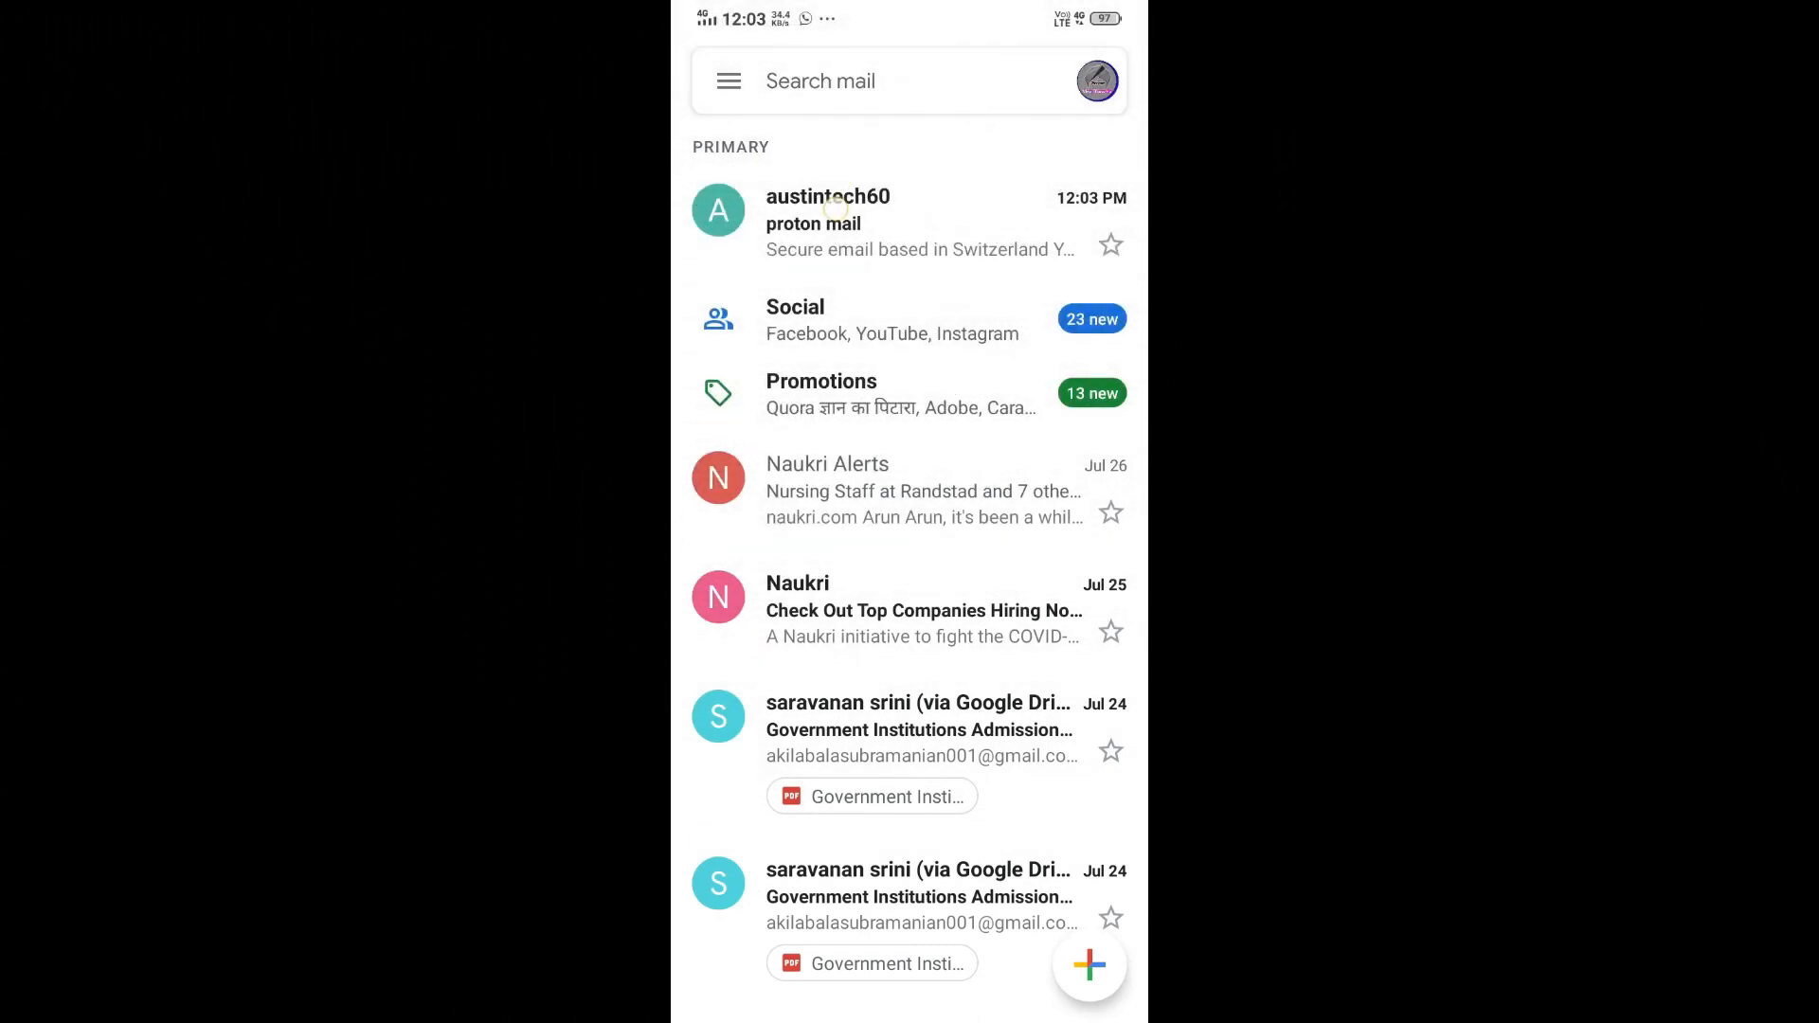
{"action": "left_click", "coordinate": [835, 208]}
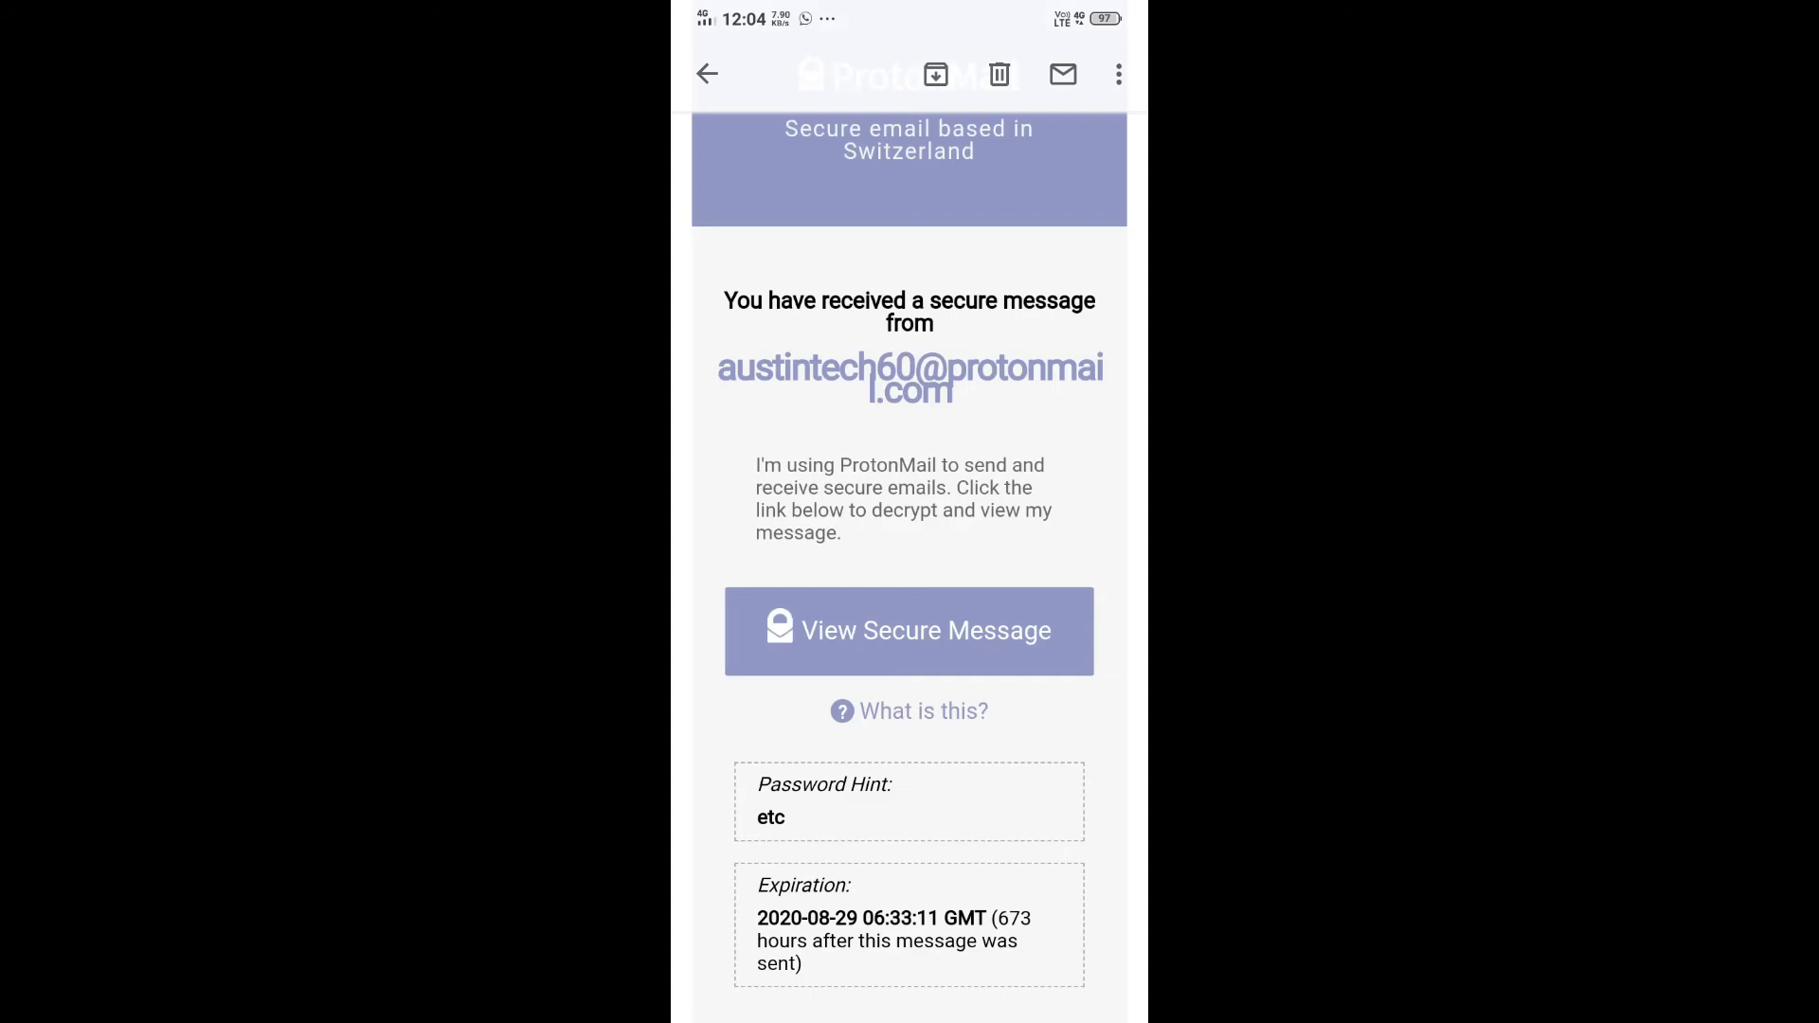
{"action": "left_click", "coordinate": [995, 628]}
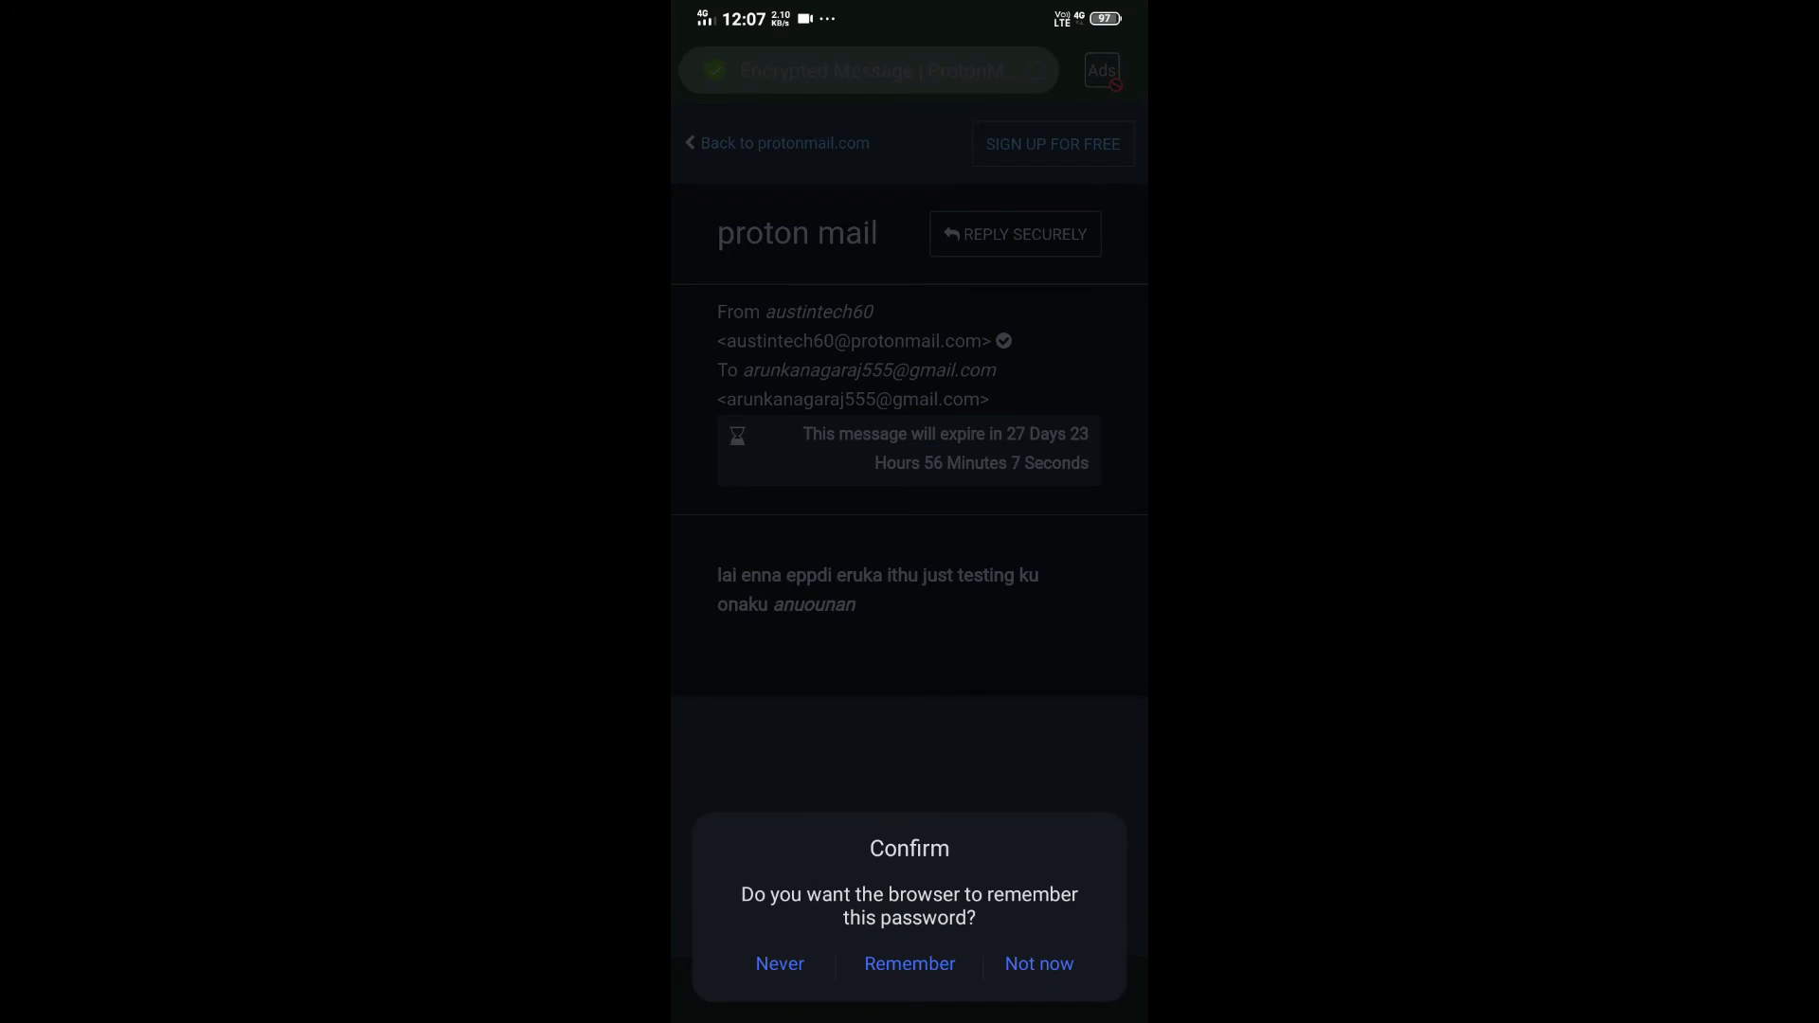
{"action": "left_click", "coordinate": [780, 964]}
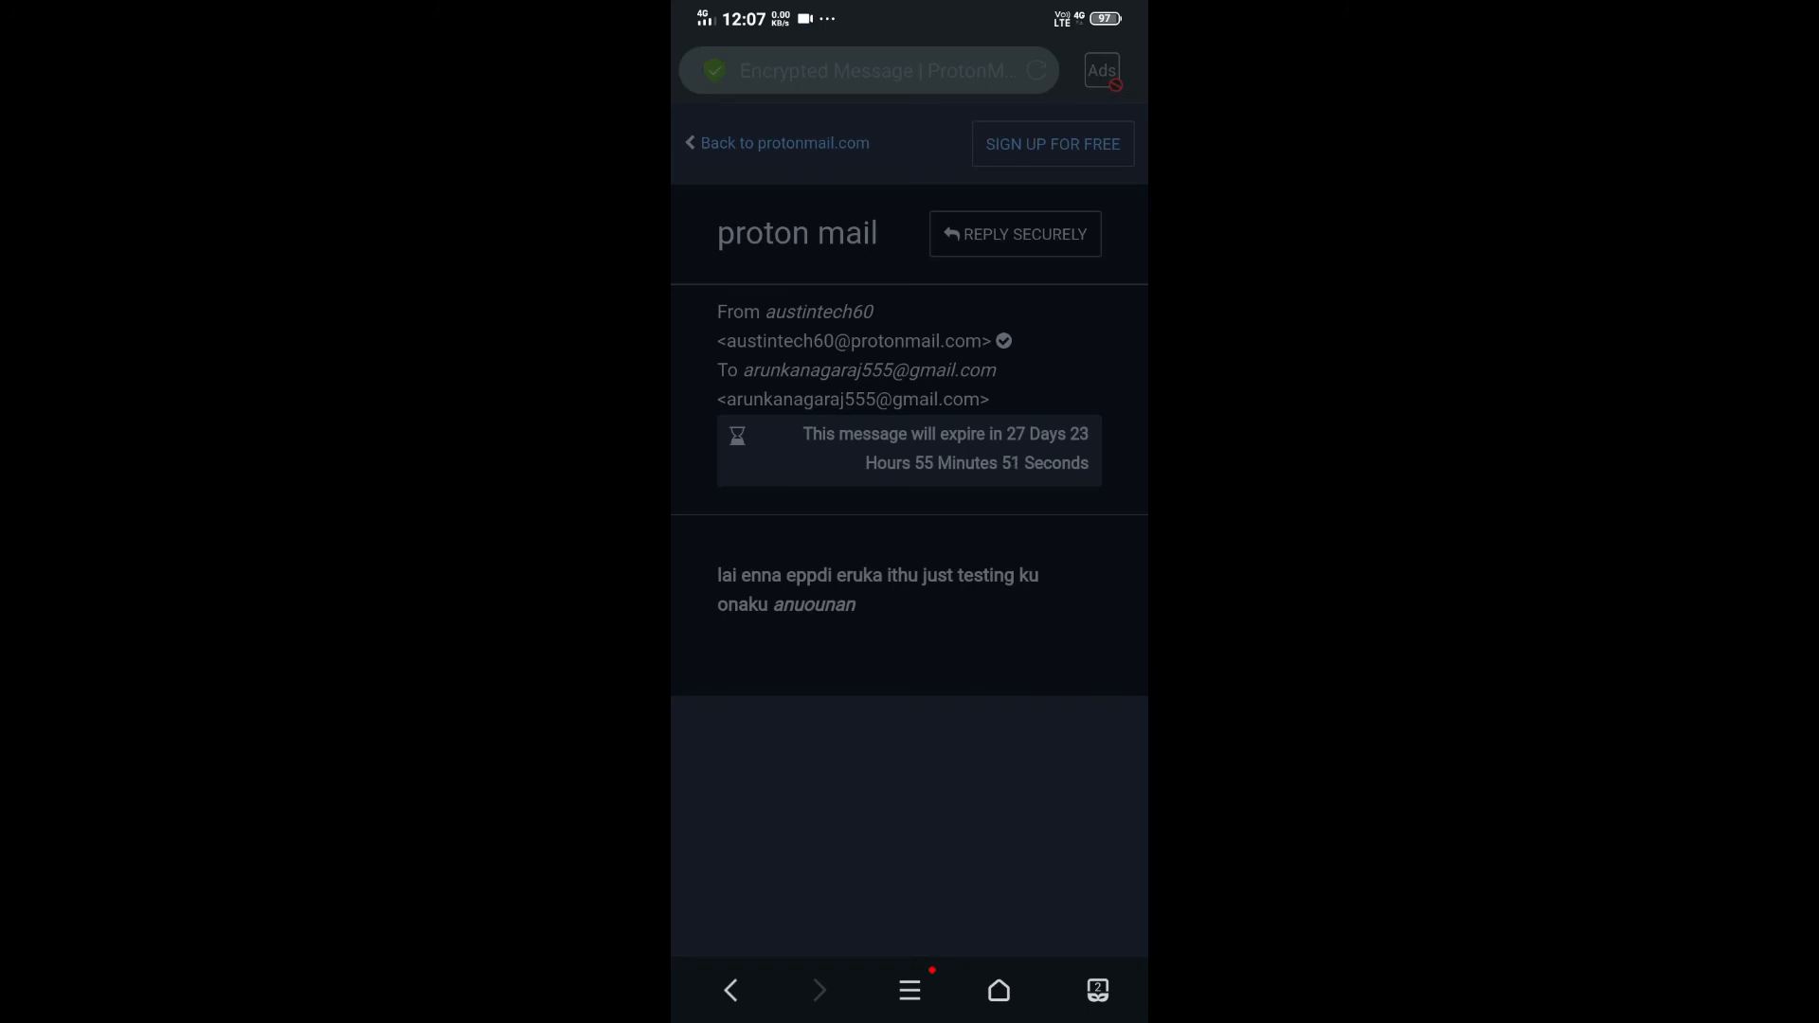
{"action": "left_click_drag", "start_coordinate": [1002, 1017], "coordinate": [1002, 817]}
{"action": "left_click", "coordinate": [706, 531]}
{"action": "left_click", "coordinate": [802, 258]}
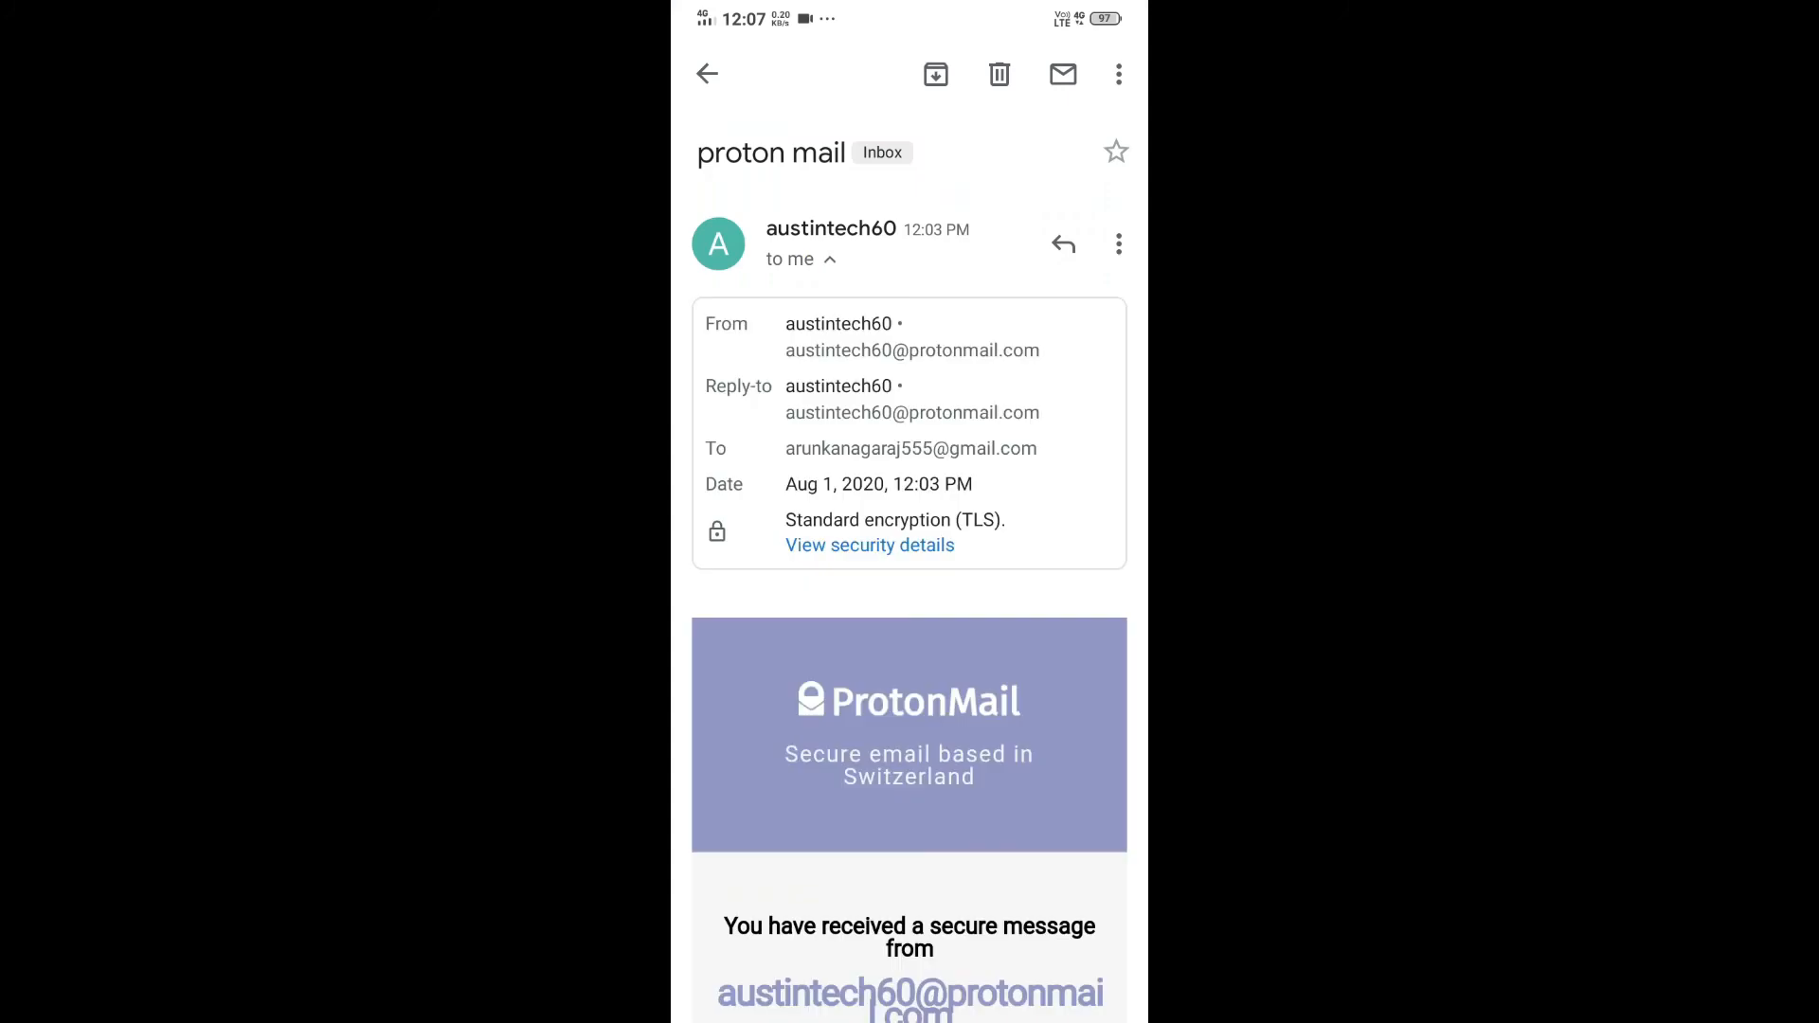
- Reply to the ProtonMail sender with 'Ok' and send it
{"action": "left_click", "coordinate": [813, 260]}
{"action": "scroll", "coordinate": [910, 663], "scroll_direction": "down", "scroll_amount": 6}
{"action": "scroll", "coordinate": [909, 568], "scroll_direction": "up", "scroll_amount": 6}
{"action": "left_click", "coordinate": [909, 962]}
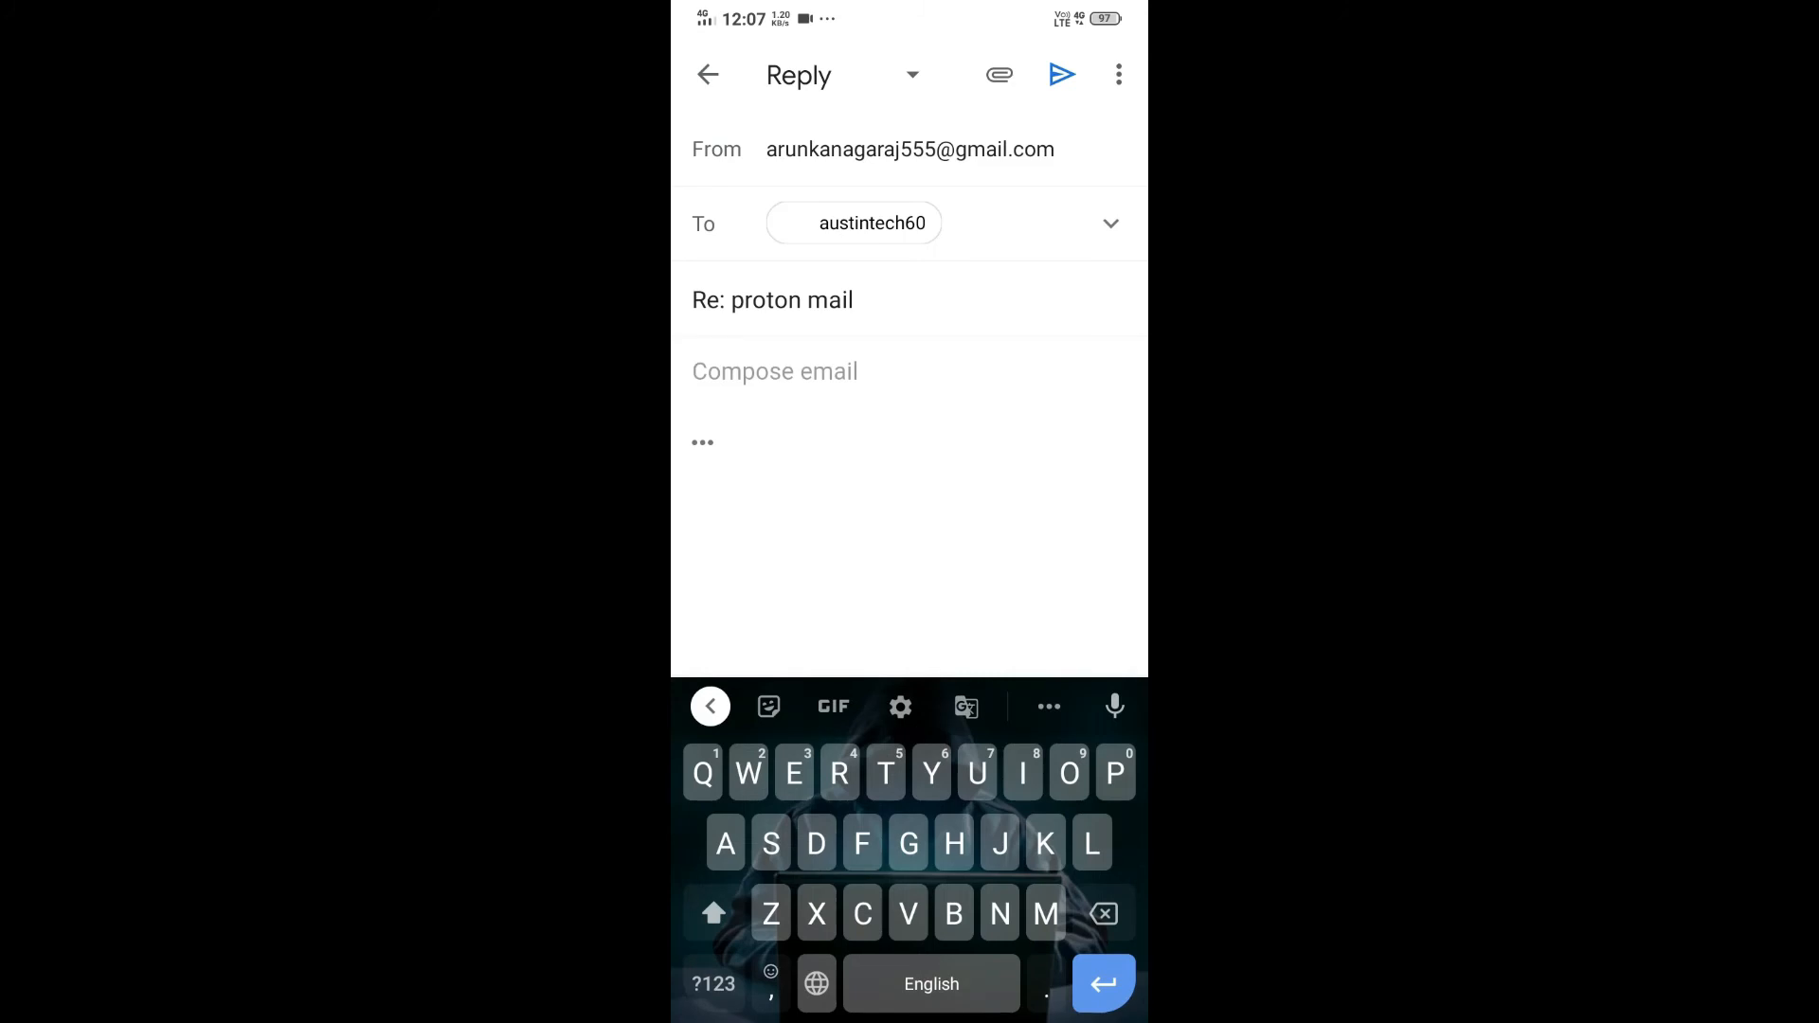
{"action": "type", "text": "Ok"}
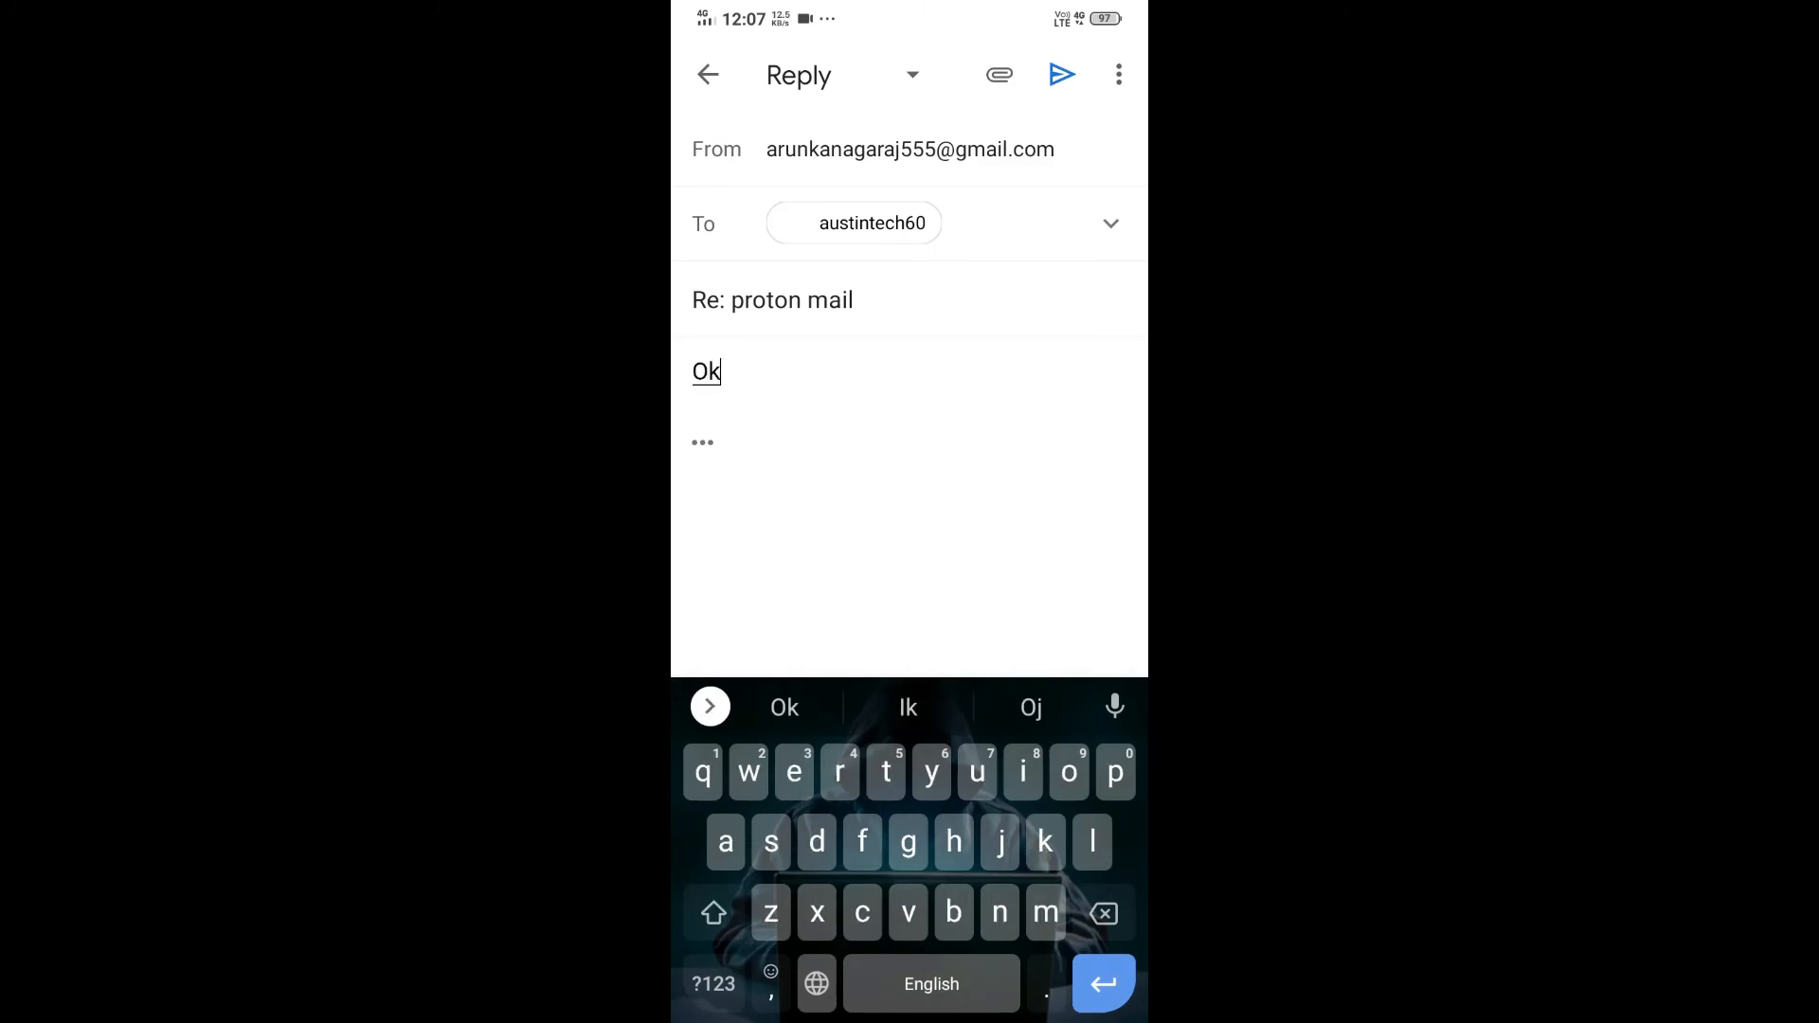
{"action": "left_click", "coordinate": [1062, 74]}
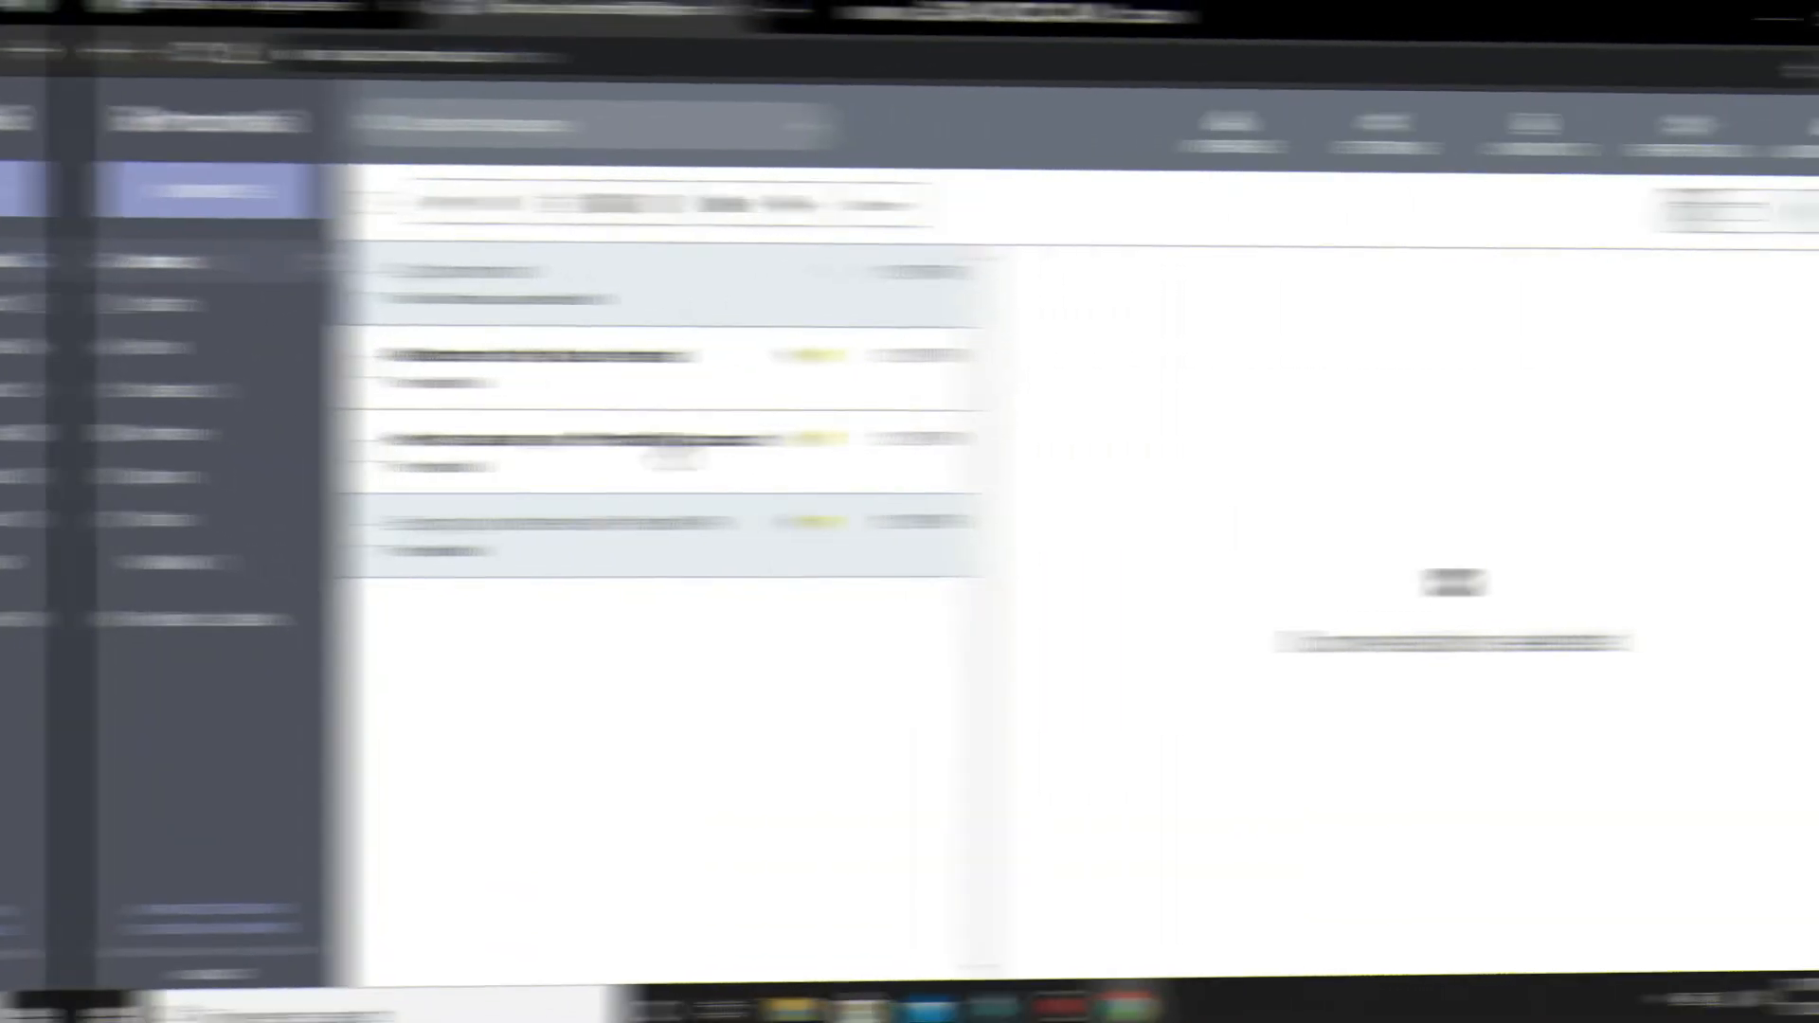
- Open the two-message 'proton mail' conversation in the Inbox and read the Gmail reply 'Ok'
{"action": "left_click", "coordinate": [506, 621]}
{"action": "left_click", "coordinate": [470, 285]}
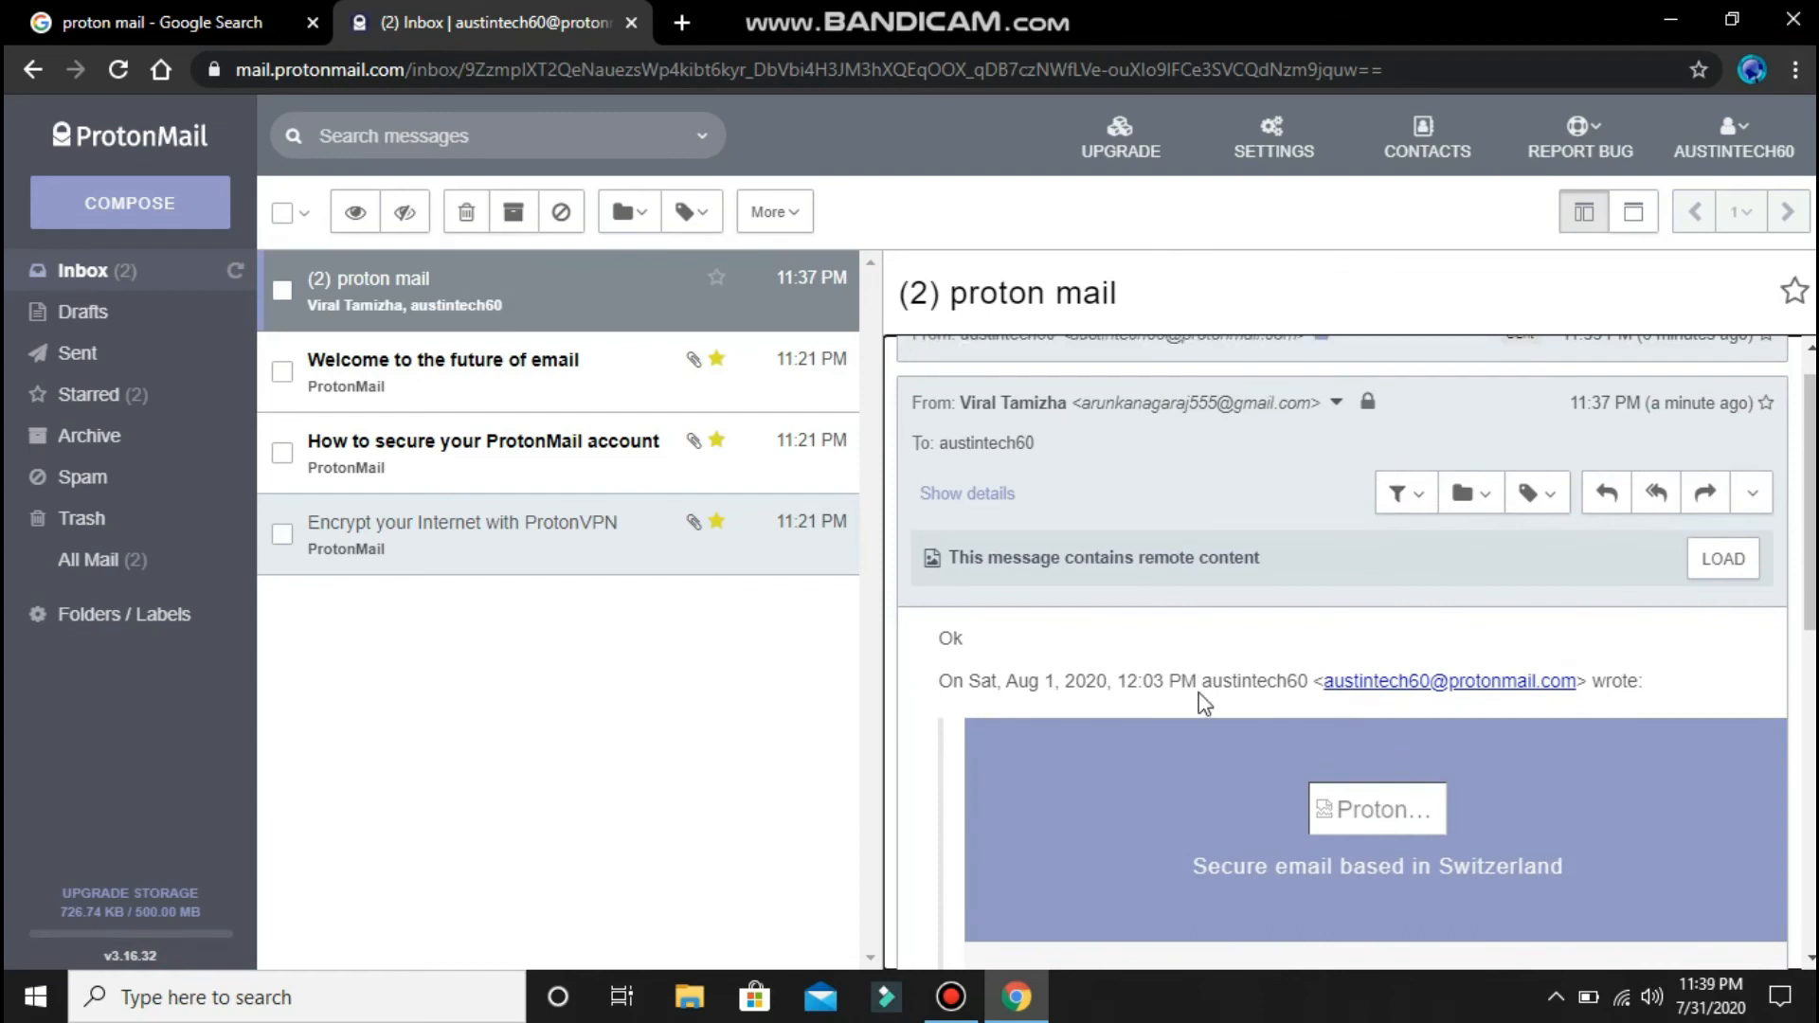
{"action": "left_click", "coordinate": [948, 1004]}
{"action": "left_click", "coordinate": [949, 1004]}
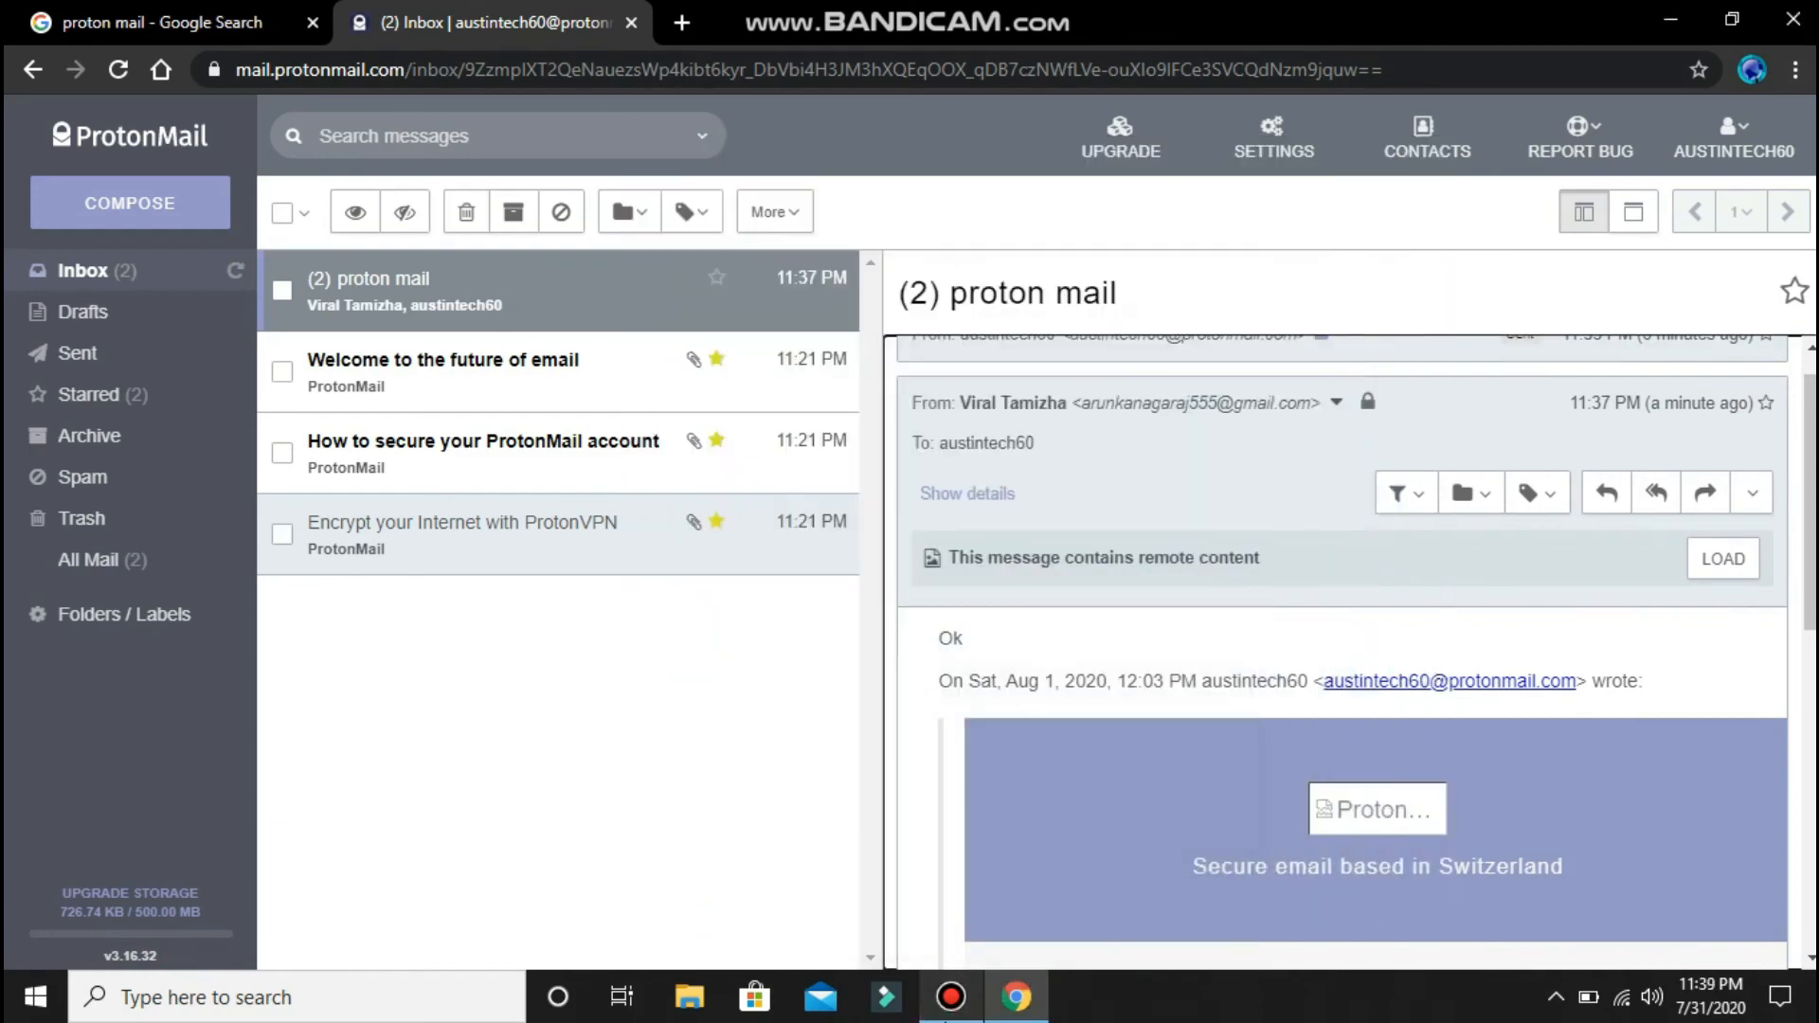
{"action": "left_click_drag", "start_coordinate": [964, 637], "coordinate": [1653, 750]}
{"action": "left_click", "coordinate": [1779, 706]}
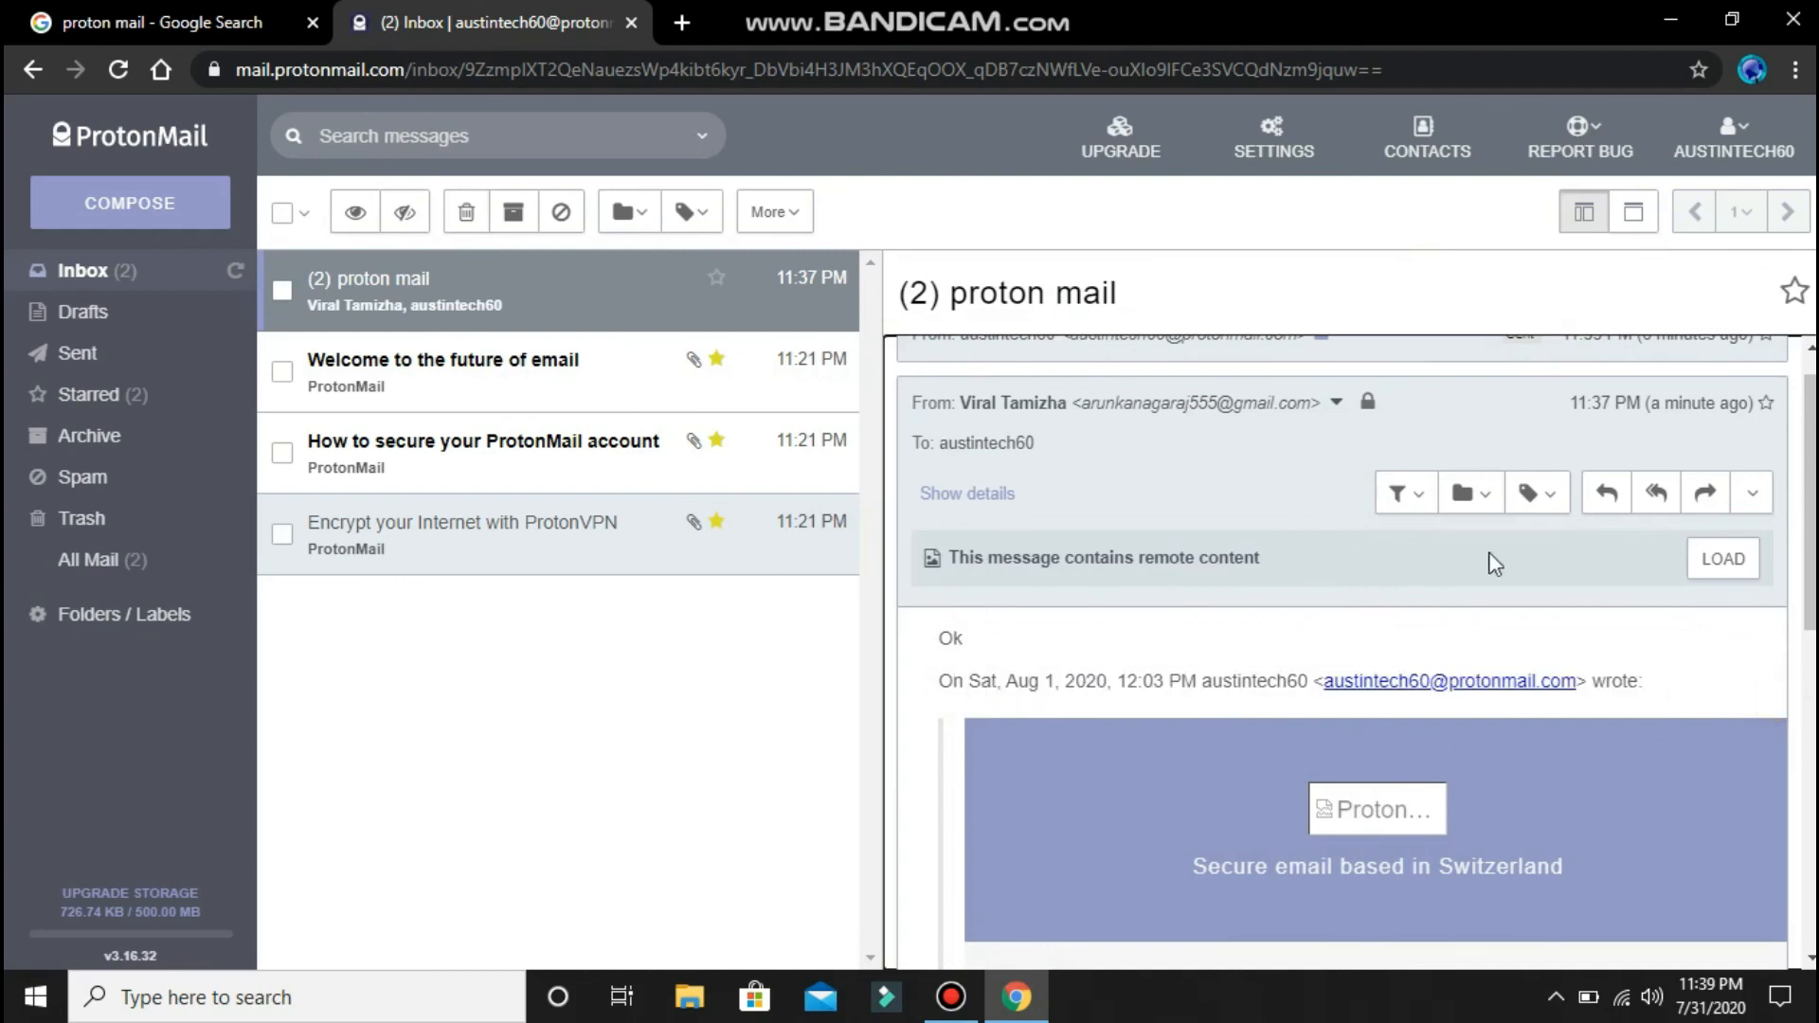
{"action": "scroll", "coordinate": [1576, 561], "scroll_direction": "up", "scroll_amount": 1}
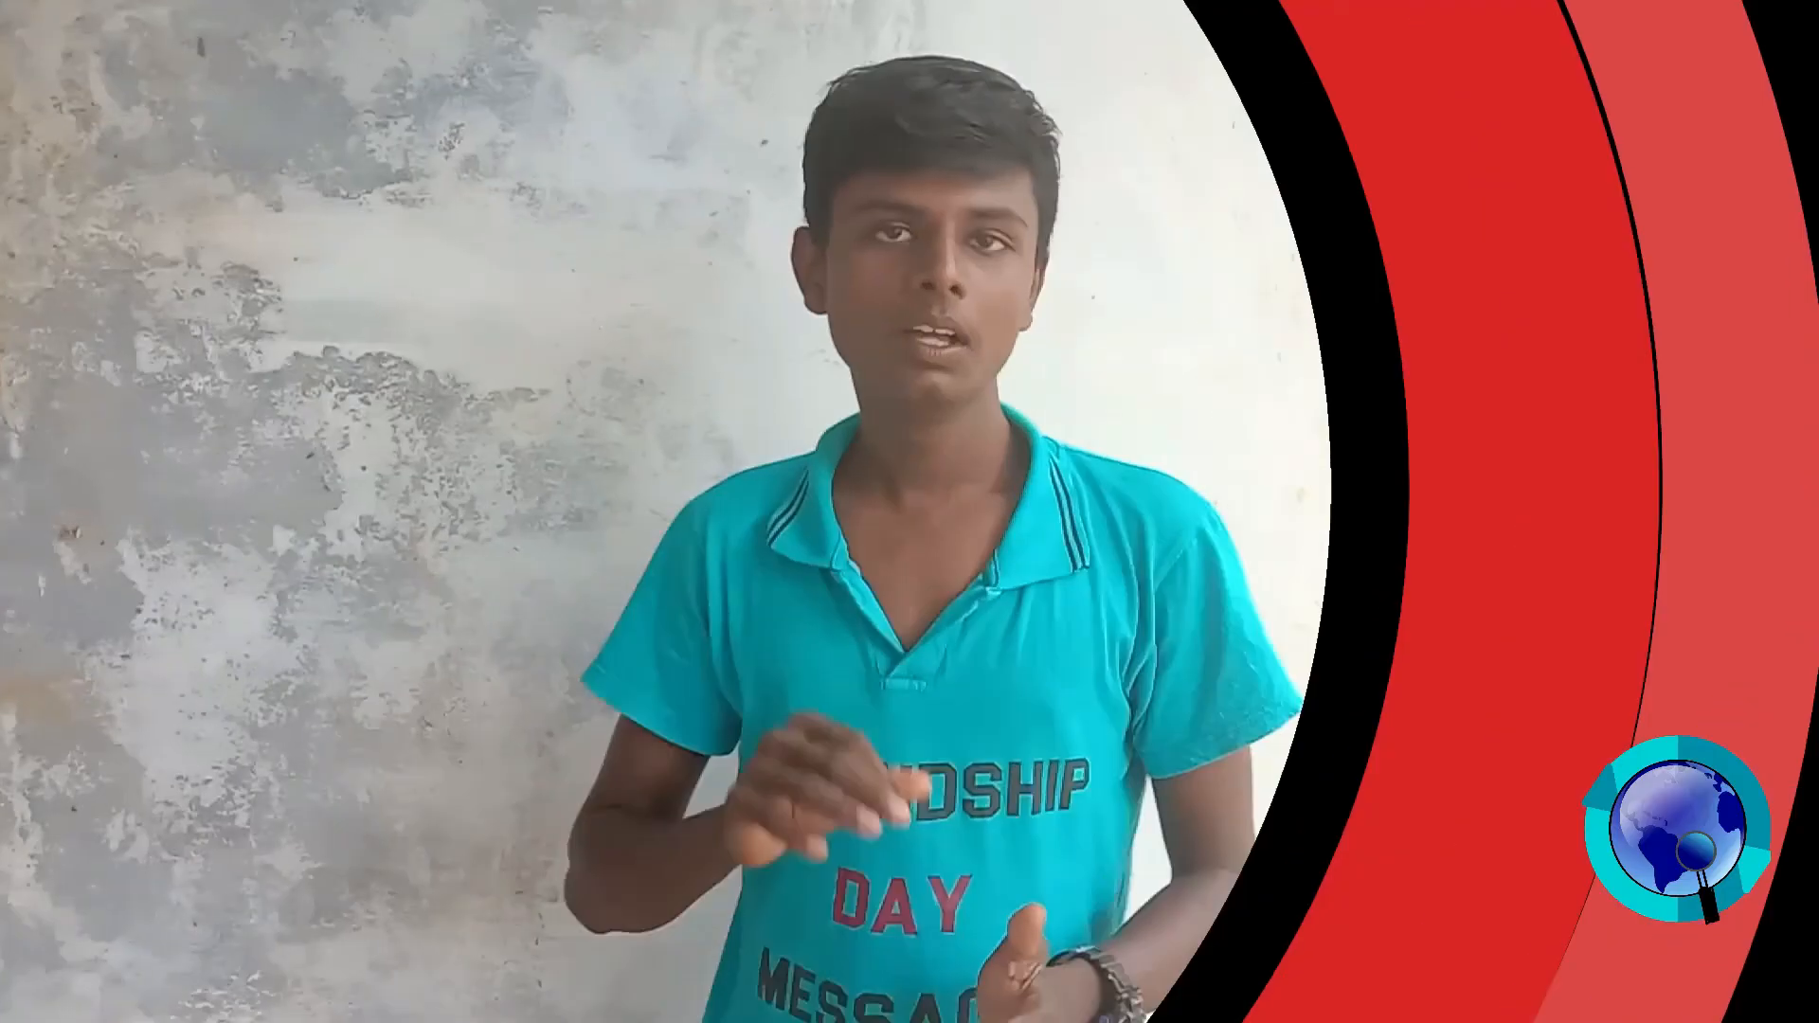